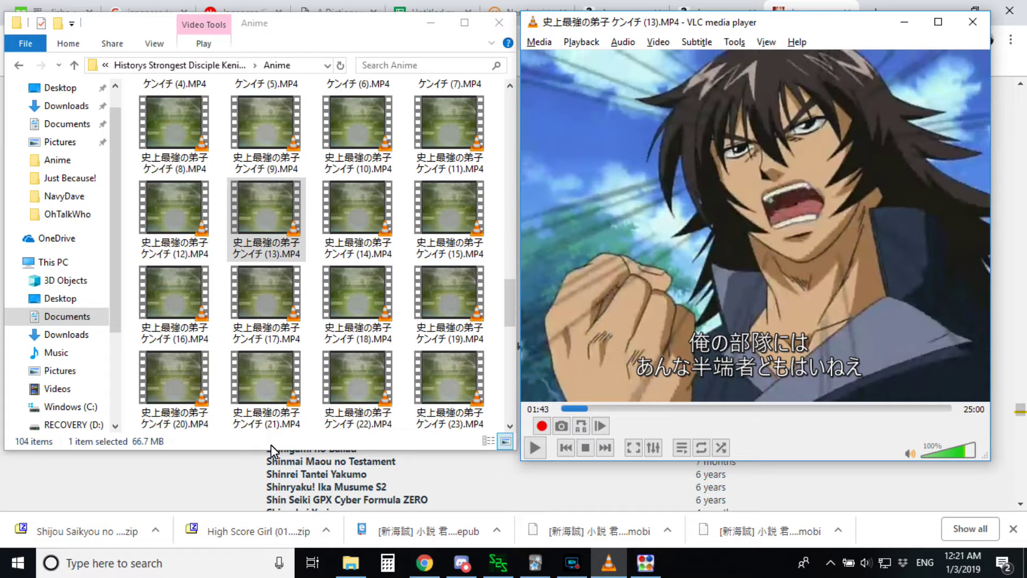
Step: In Chrome, look through the kitsunekko Japanese subtitle list, find "kenichi" and open the Shijou Saikyou no Deshi Kenichi page
click(230, 490)
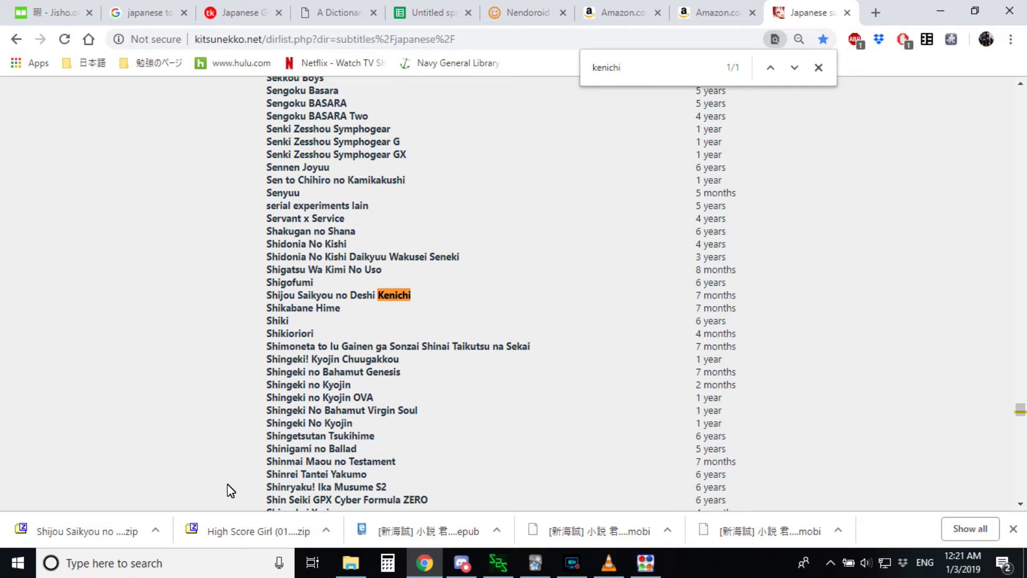
scroll(833, 280, down, 10)
scroll(835, 280, down, 20)
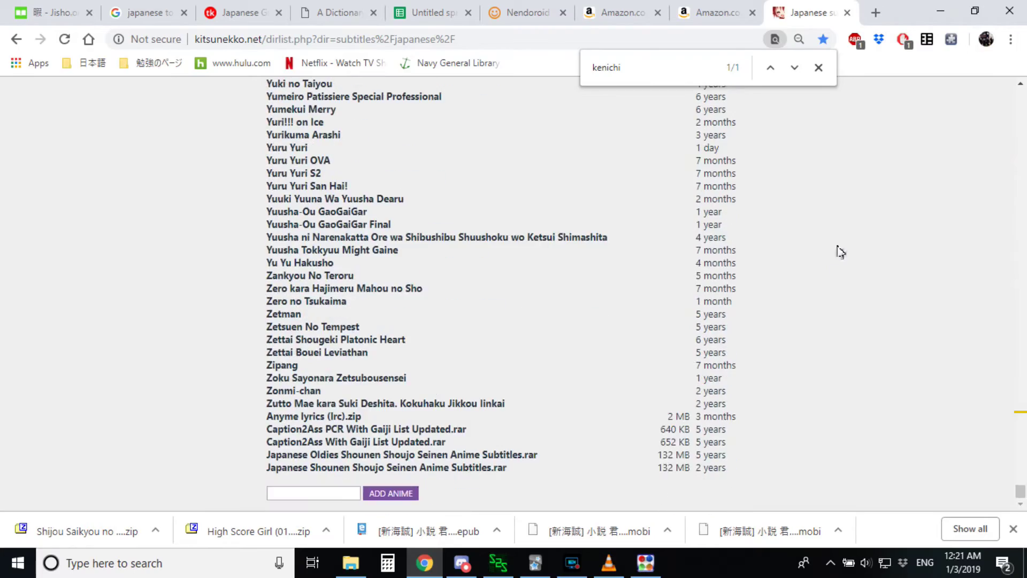
scroll(828, 294, up, 20)
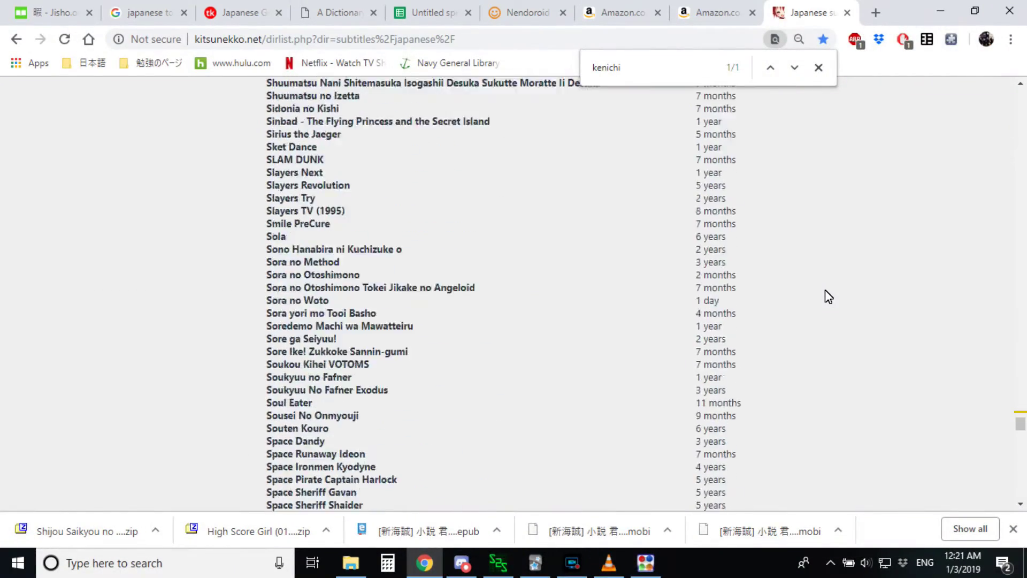
scroll(825, 291, up, 20)
scroll(814, 336, up, 20)
scroll(815, 336, up, 20)
scroll(815, 335, down, 20)
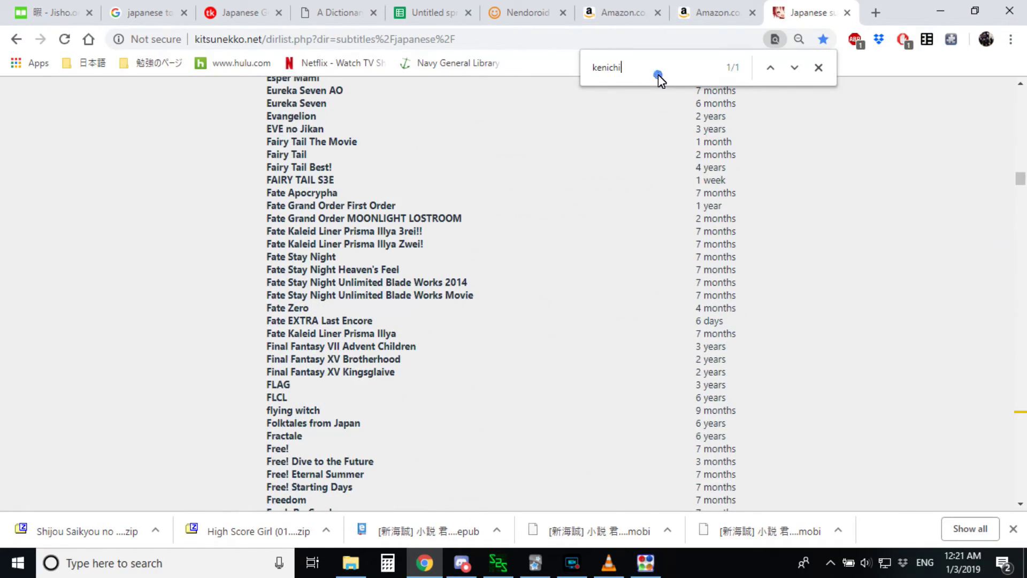
key(Return)
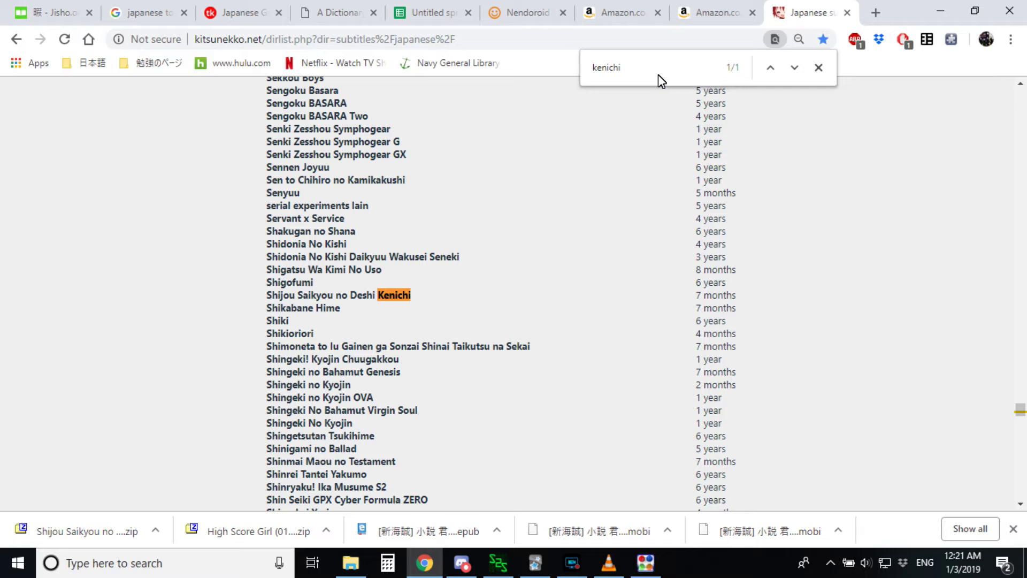
click(361, 300)
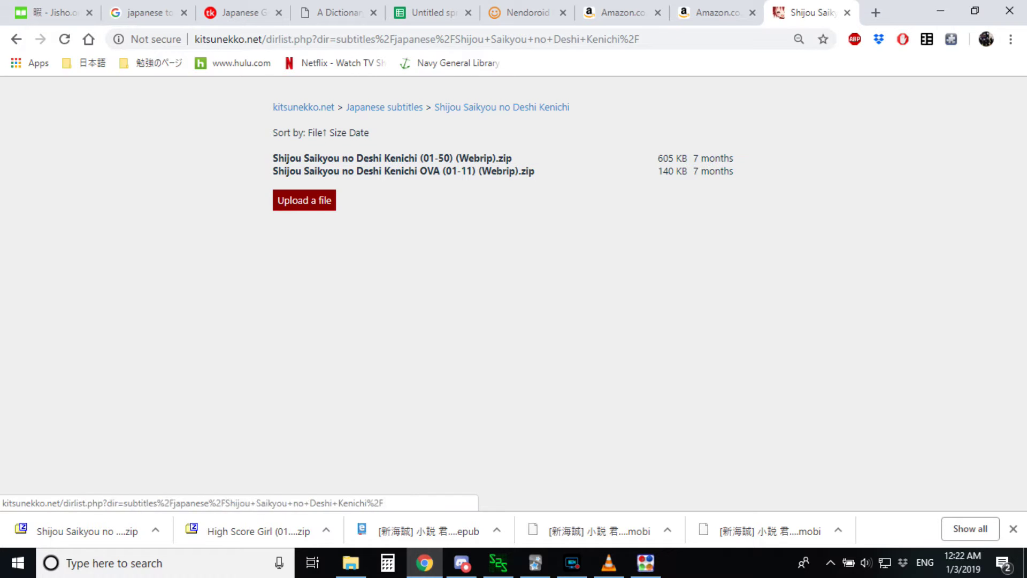
Step: Switch back to VLC and play a few seconds of the episode 13 video to check the Japanese subtitle timing, pausing it at 01:55
click(941, 11)
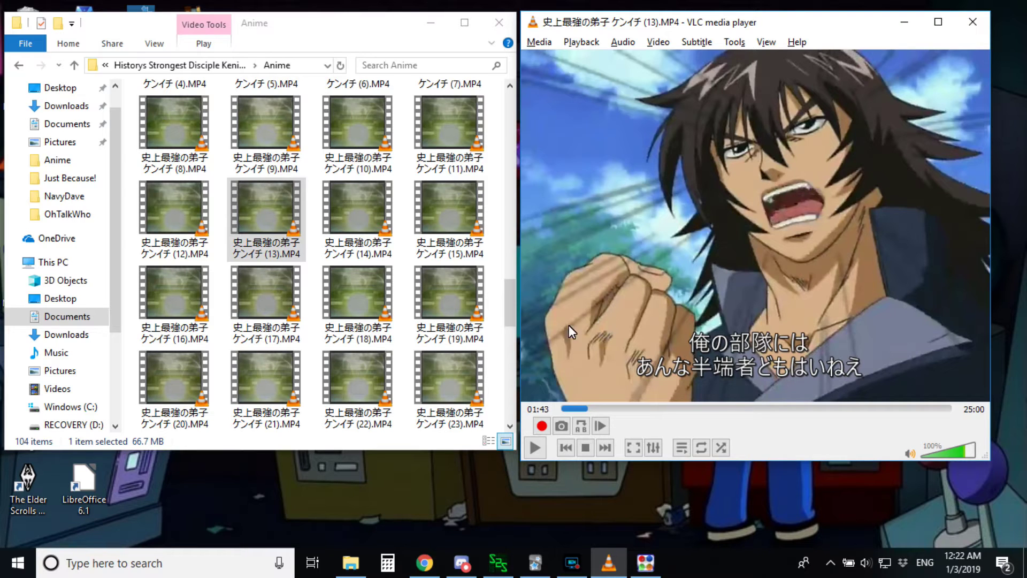
click(537, 448)
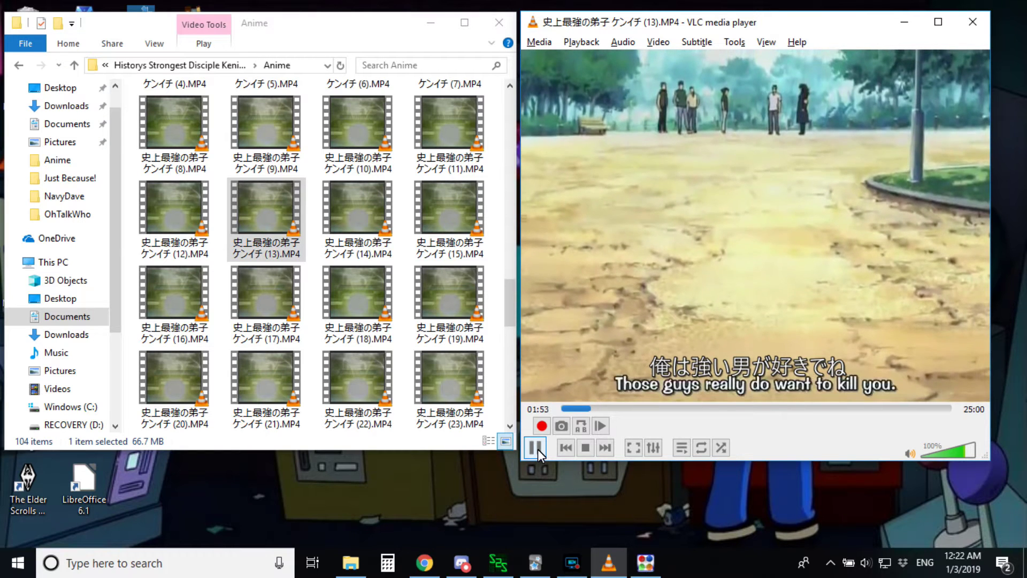
click(537, 448)
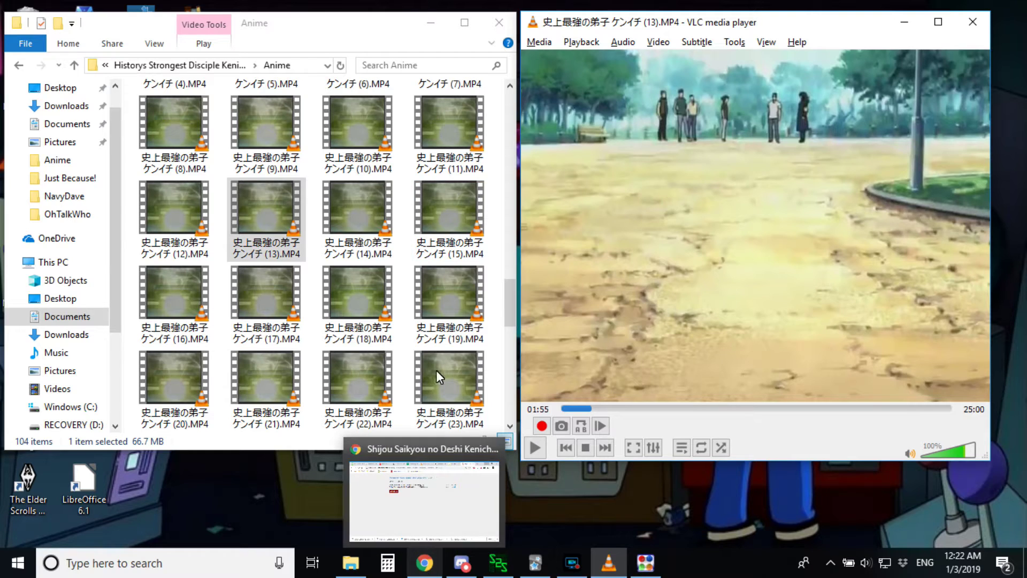
Step: Set the VLC playback volume to 105%
key(ctrl+Up)
key(ctrl+Up)
key(ctrl+Up)
key(ctrl+Up)
key(ctrl+Up)
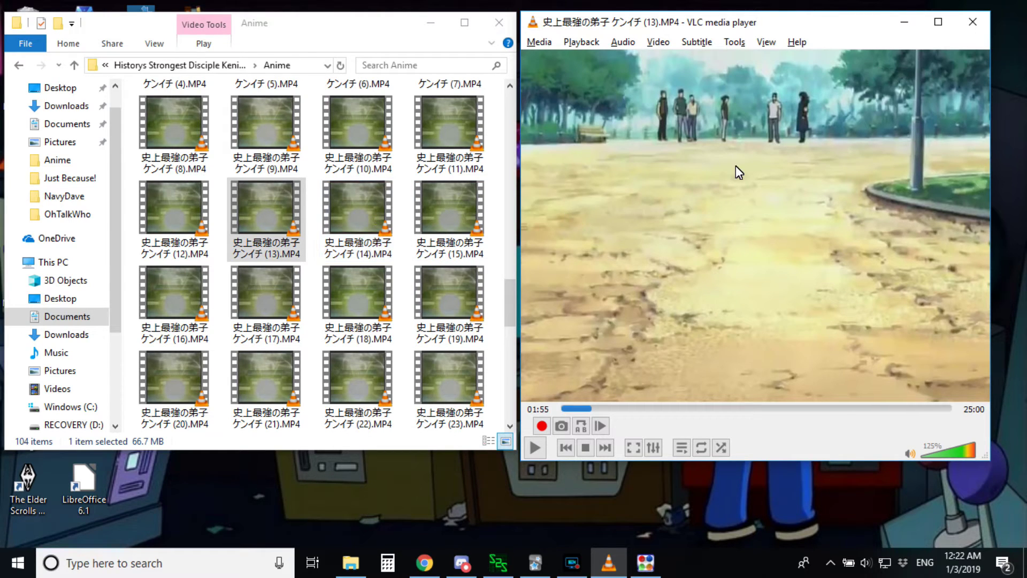
scroll(736, 165, up, 6)
scroll(736, 165, down, 5)
scroll(736, 165, down, 5)
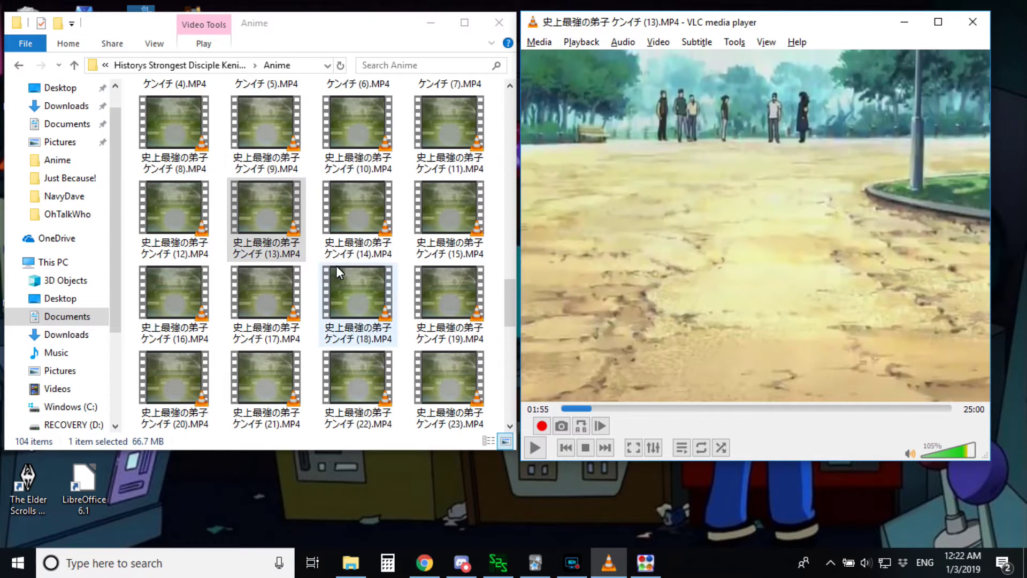
Step: Open the subtitle file 史上最強の弟子 ケンイチ (13).srt from the Anime folder in Aegisub
click(313, 279)
scroll(316, 284, up, 10)
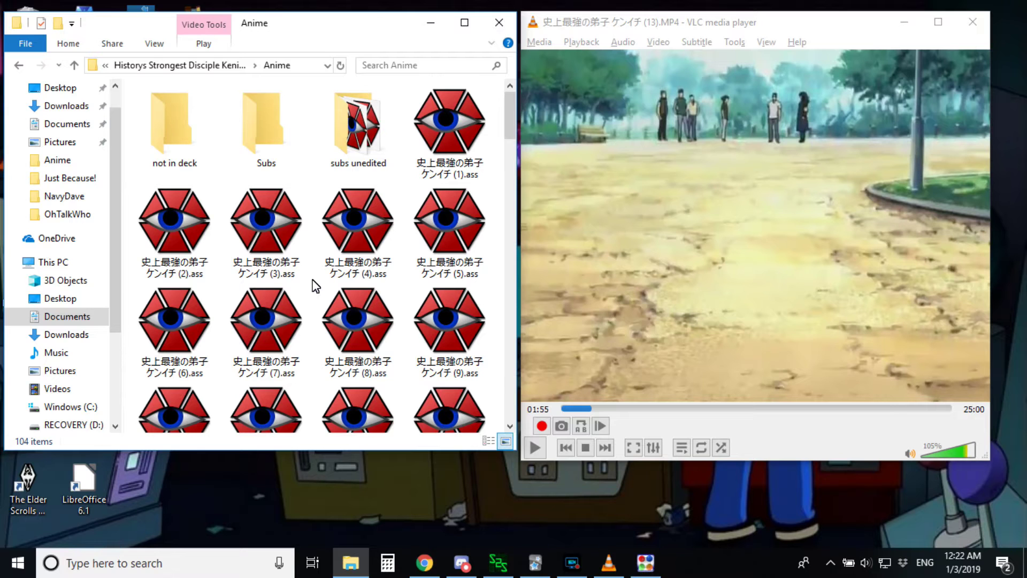
mouse_move(358, 27)
mouse_down()
mouse_move(363, 347)
mouse_move(376, 225)
mouse_move(361, 26)
mouse_up()
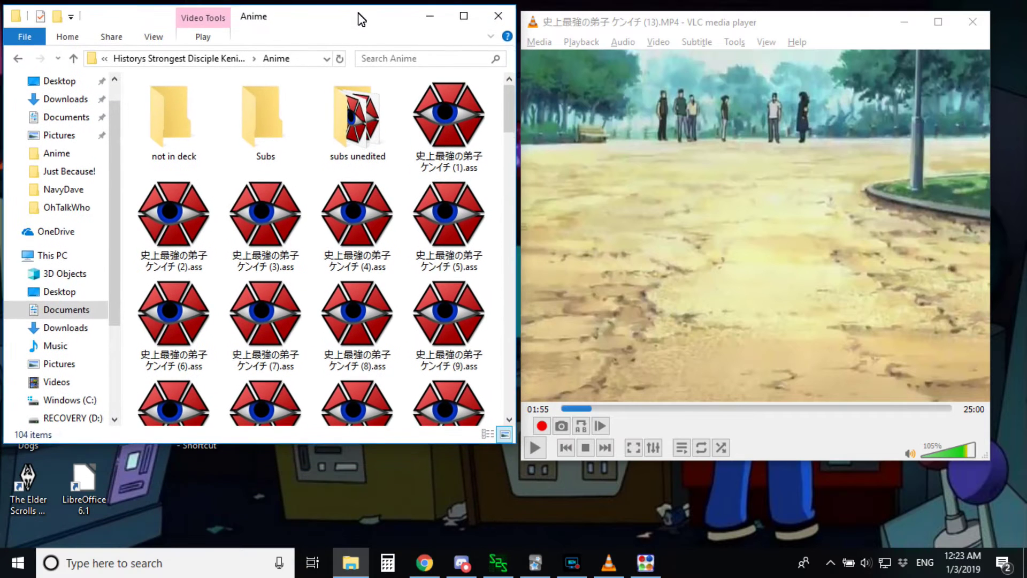
scroll(389, 212, down, 5)
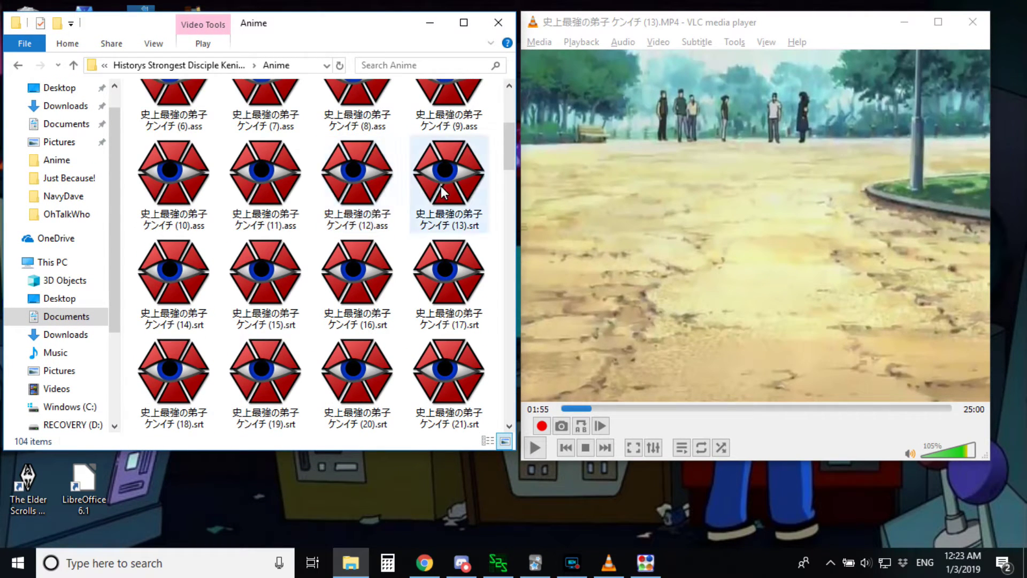
double_click(442, 192)
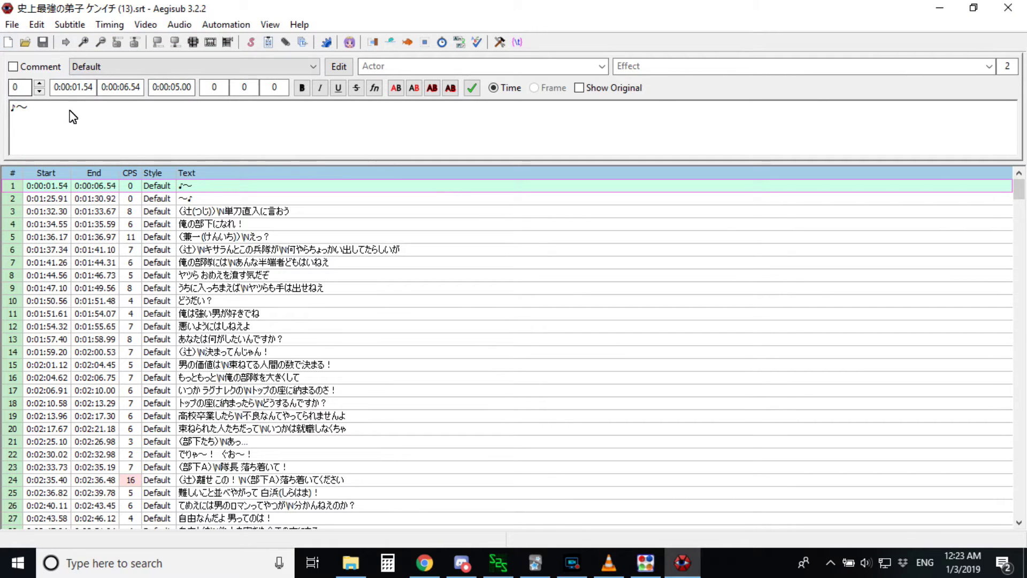
Step: Shift the start and end times of all subtitle rows forward by 0:00:09.00
click(101, 28)
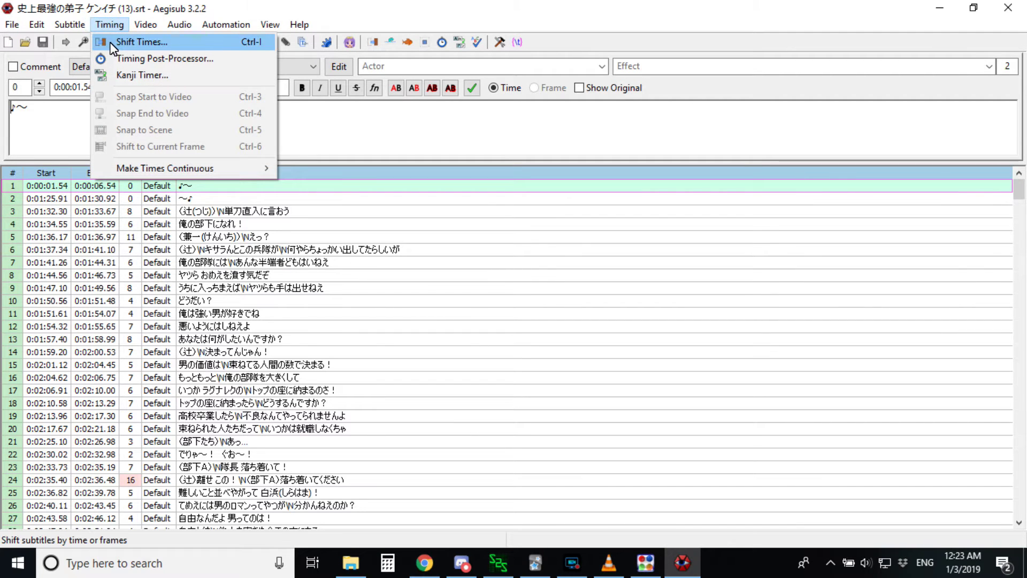
click(112, 42)
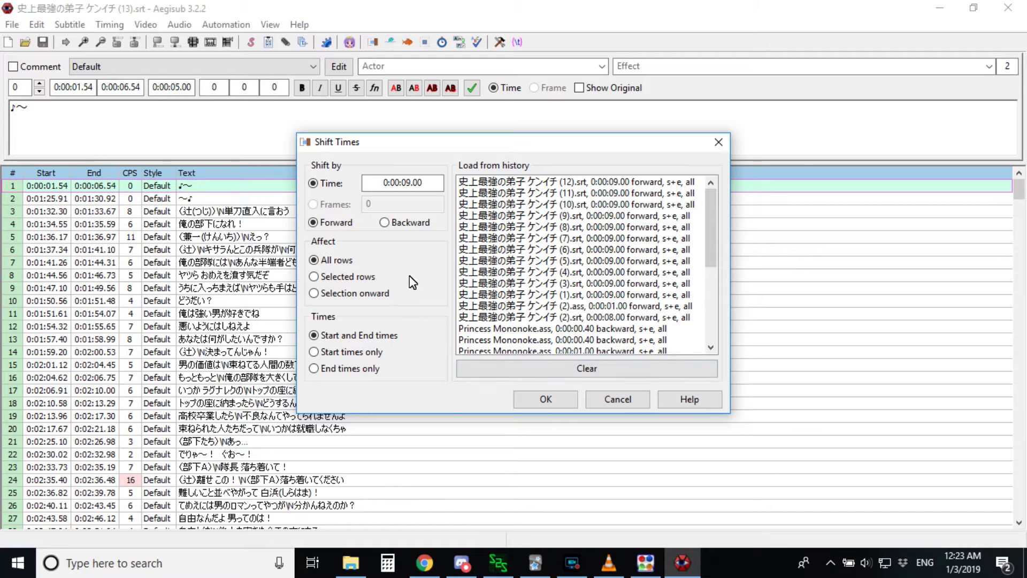
click(544, 400)
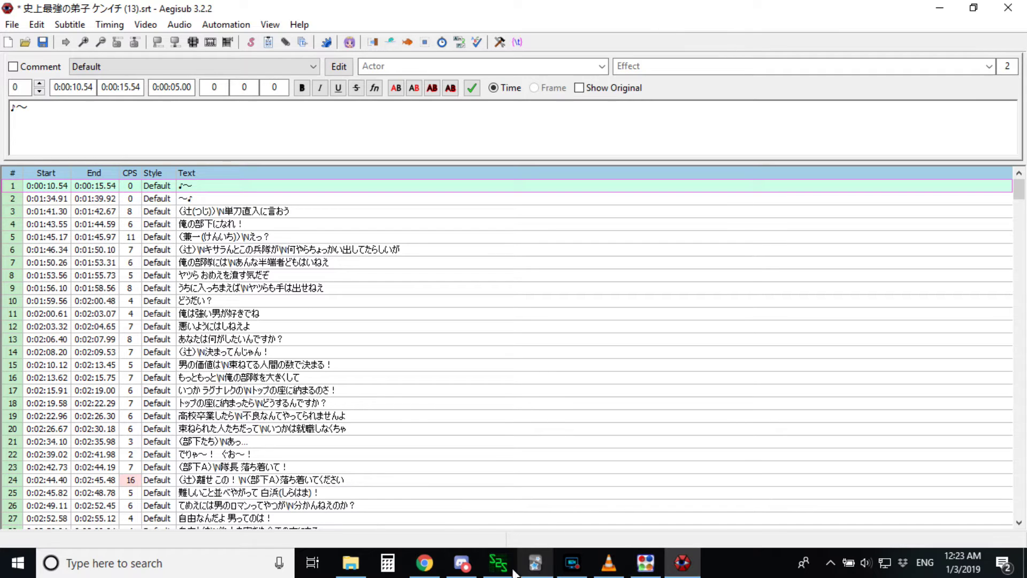
Step: Stop the episode 13 video in VLC and return to the subtitles in Aegisub
click(609, 563)
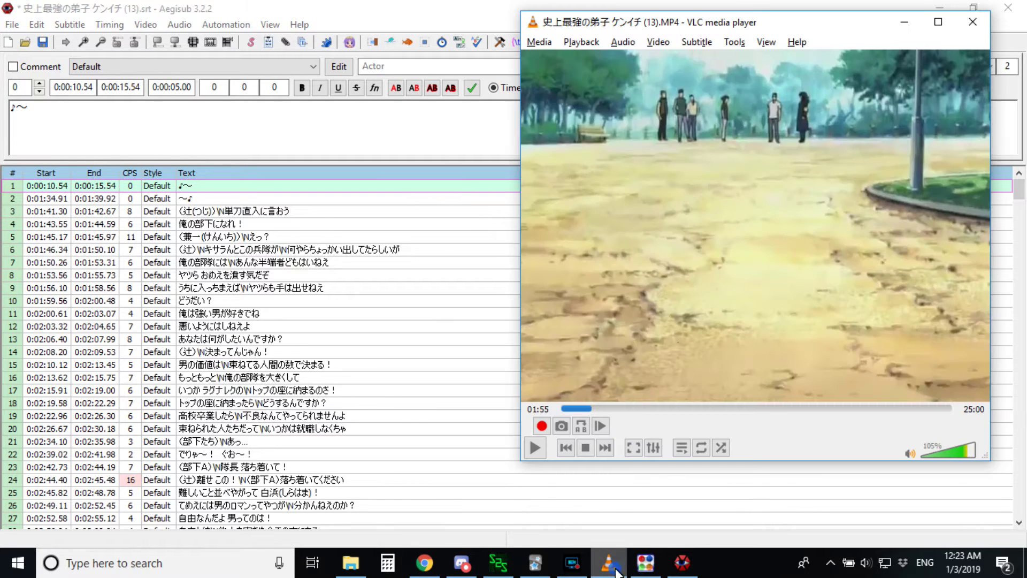
click(585, 448)
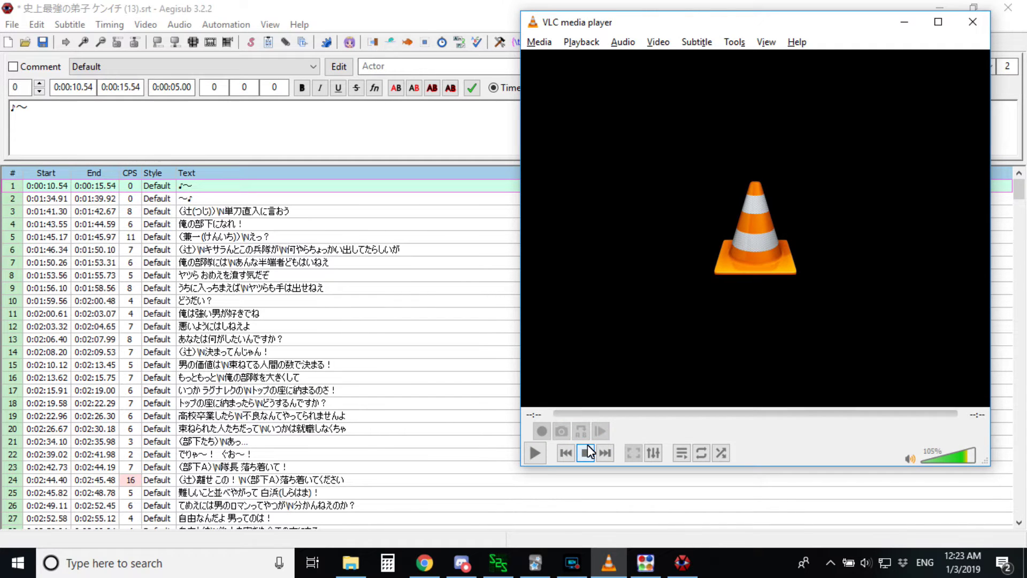
click(360, 138)
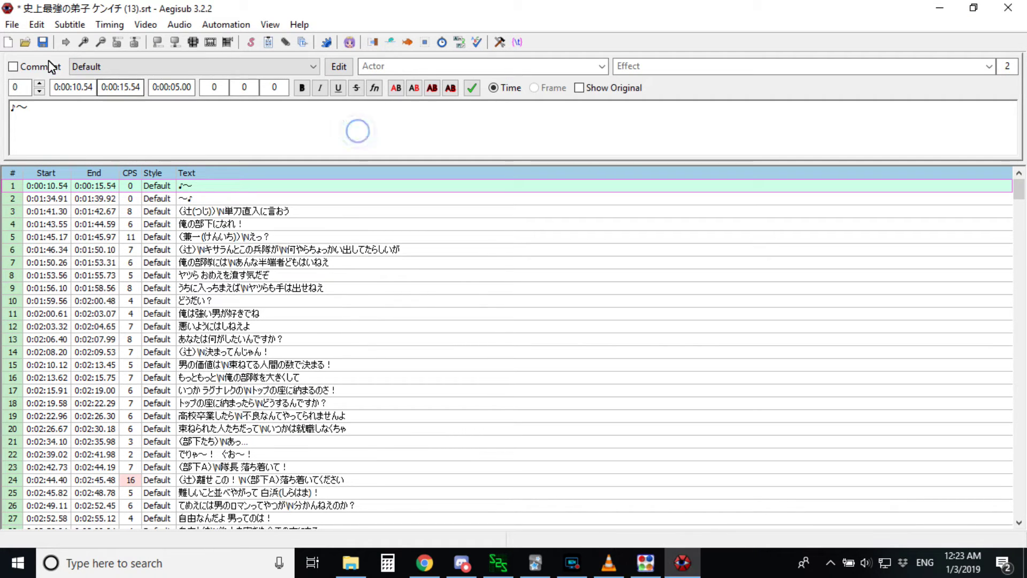
Step: Save the shifted subtitles in the Anime folder as 史上最強の弟子 ケンイチ (13).ass in Advanced Substation Alpha format
click(12, 25)
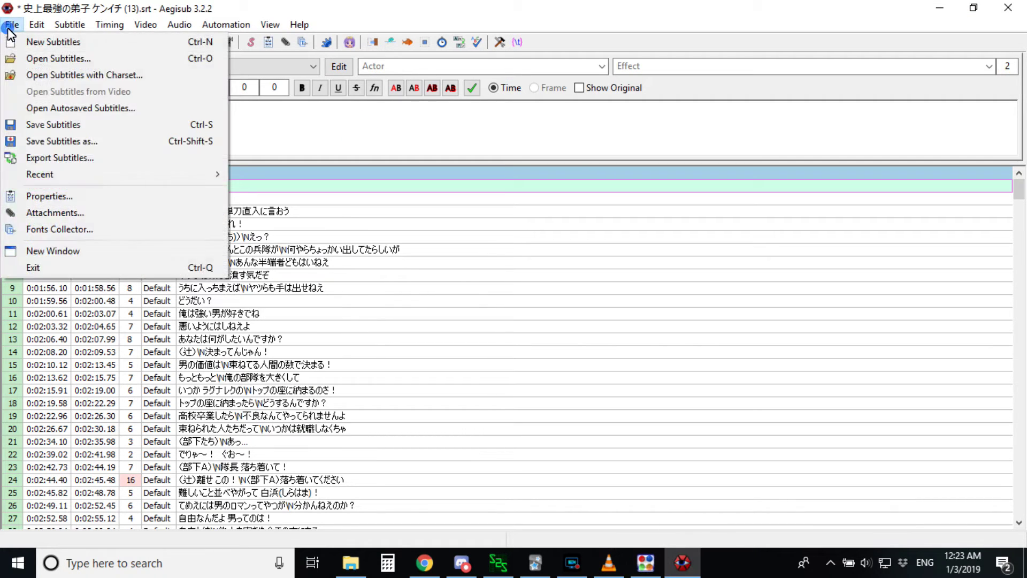
click(52, 143)
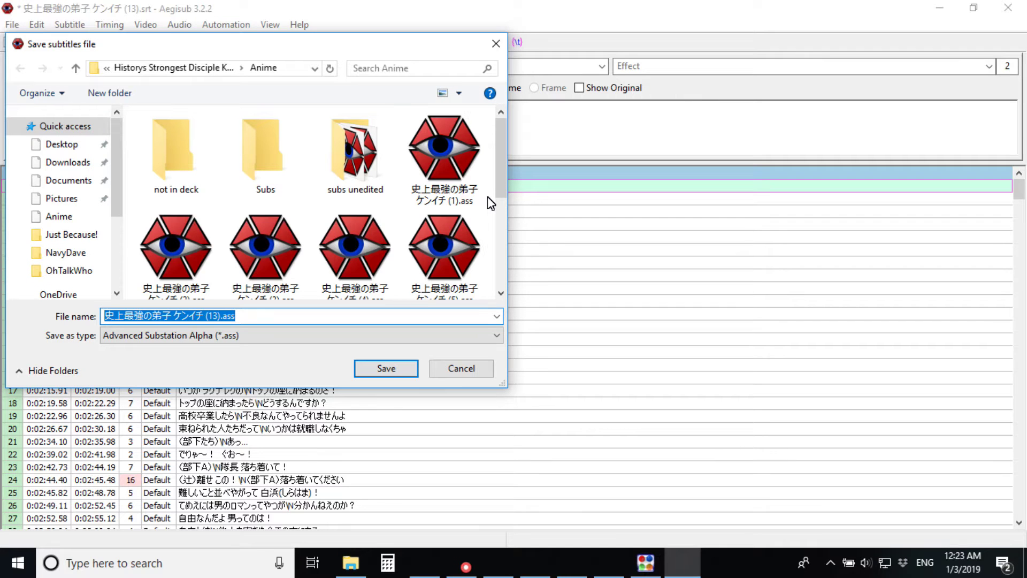
scroll(365, 202, down, 2)
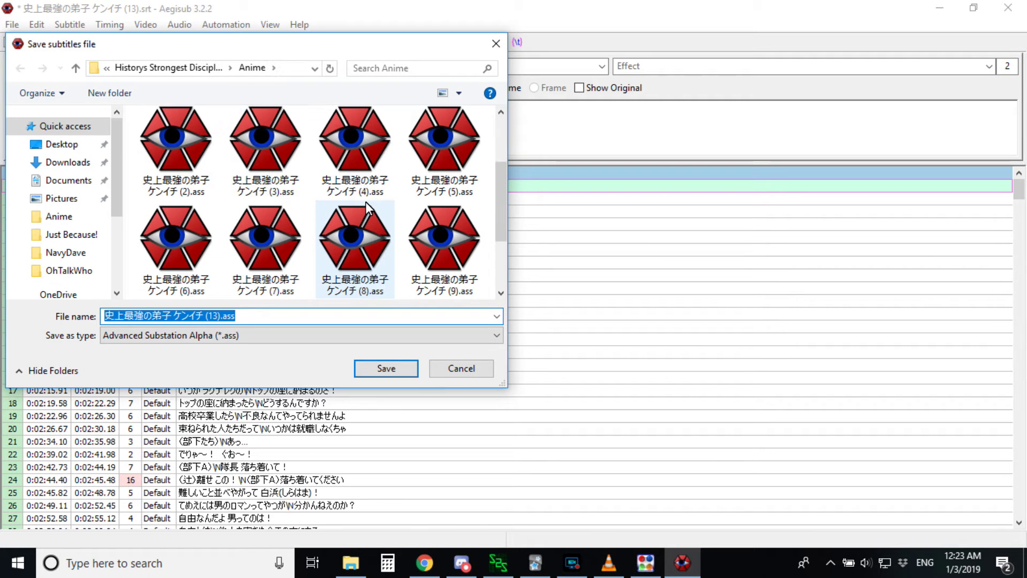
scroll(428, 226, down, 2)
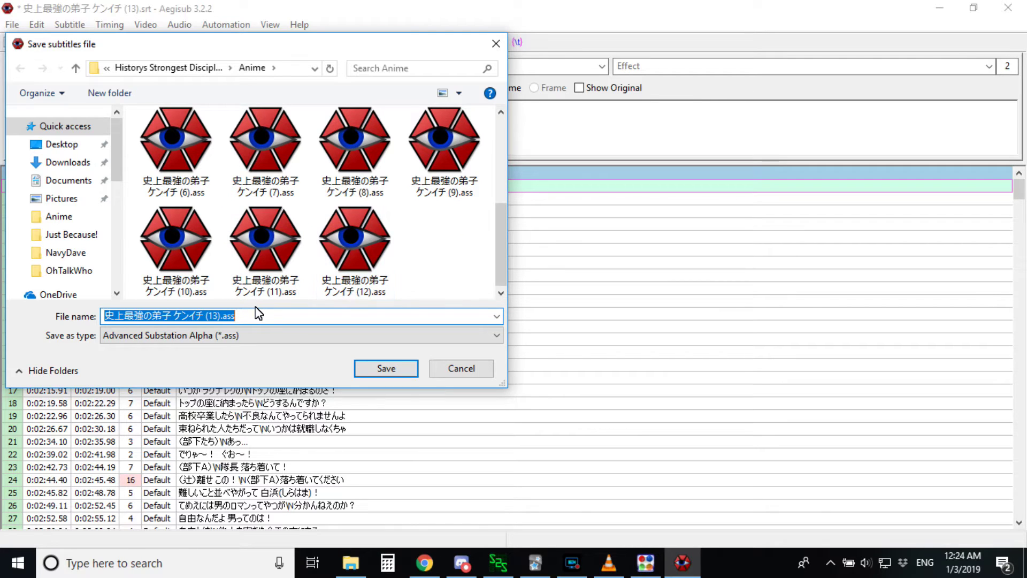
click(394, 375)
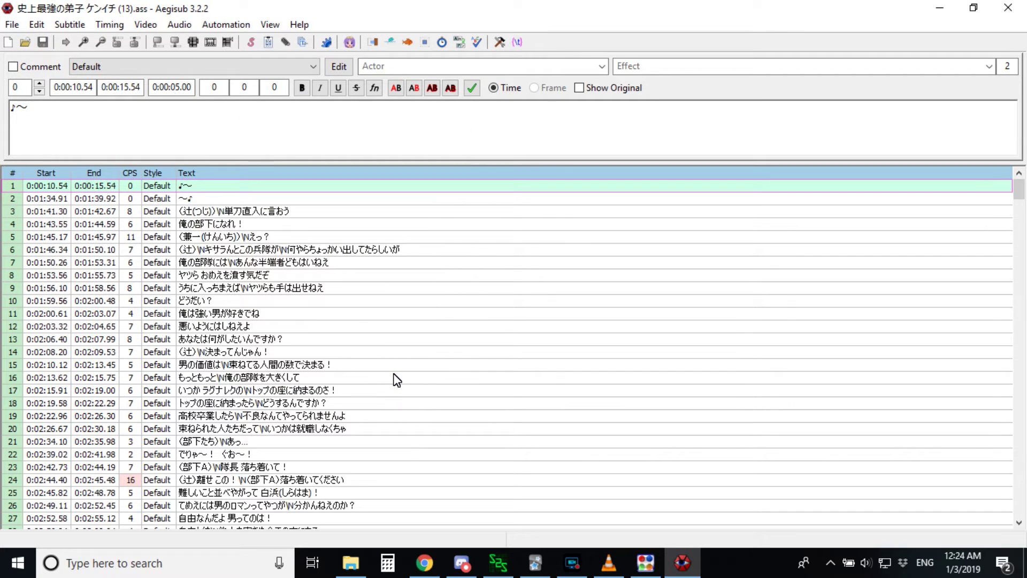
Step: In File Explorer, move the original 史上最強の弟子 ケンイチ (13).srt from the Anime folder into the subs unedited folder
click(942, 11)
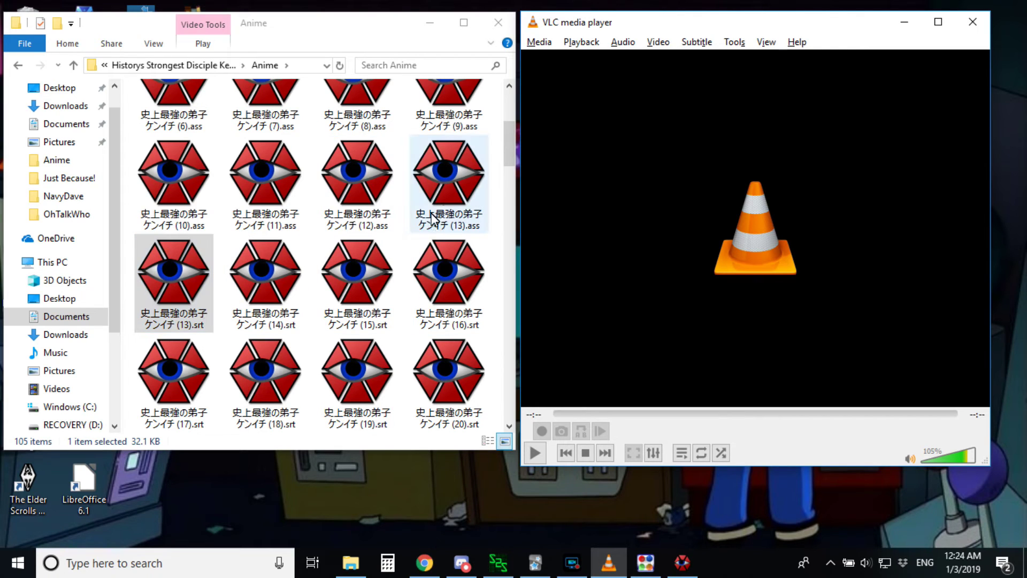
click(189, 316)
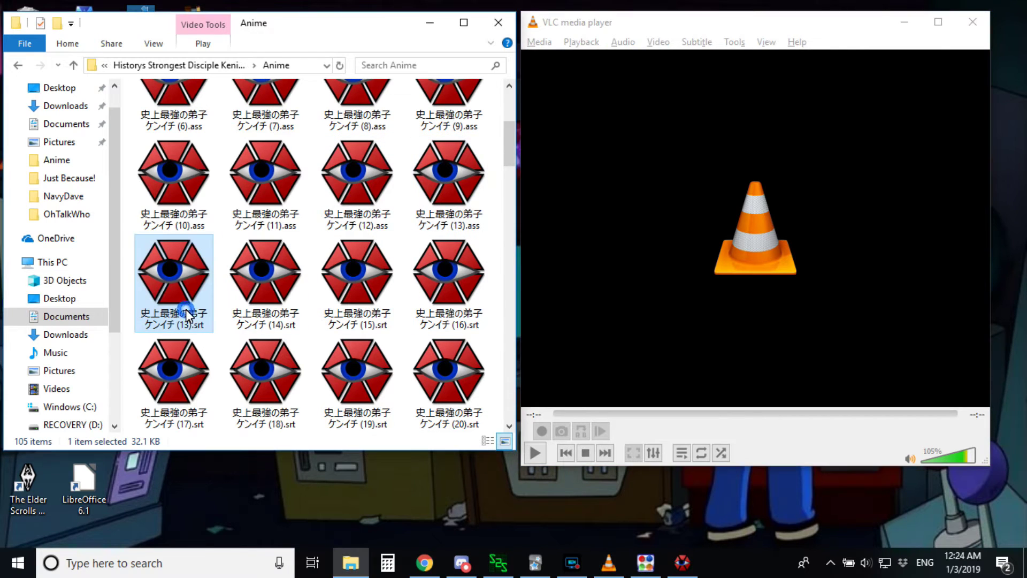
scroll(286, 198, up, 3)
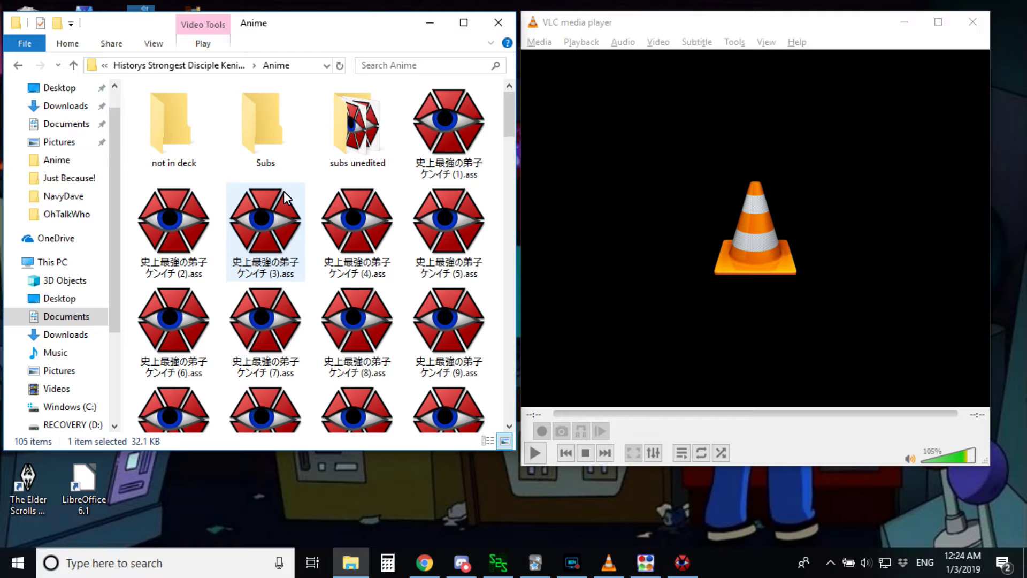
double_click(352, 122)
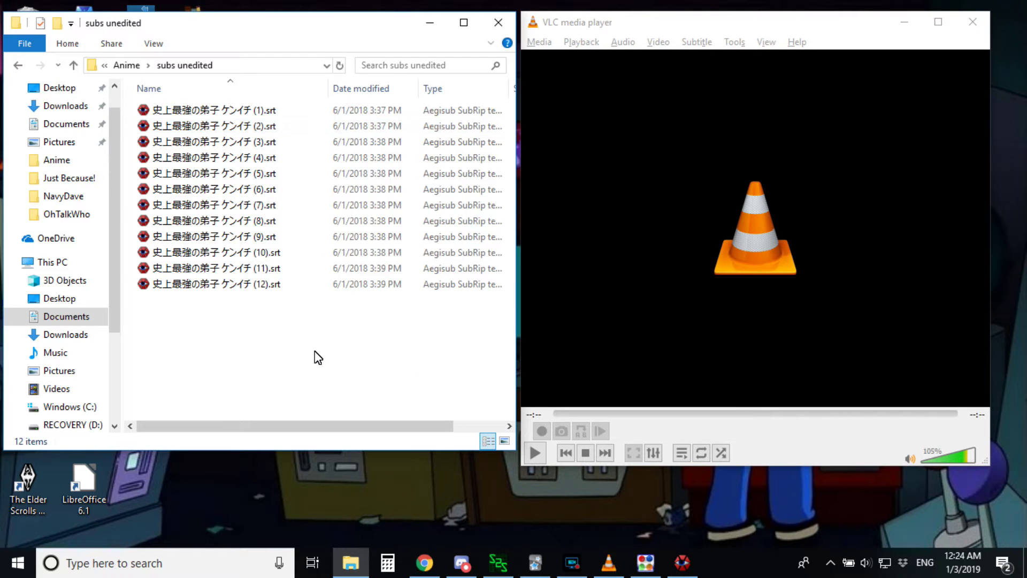
key(ctrl+v)
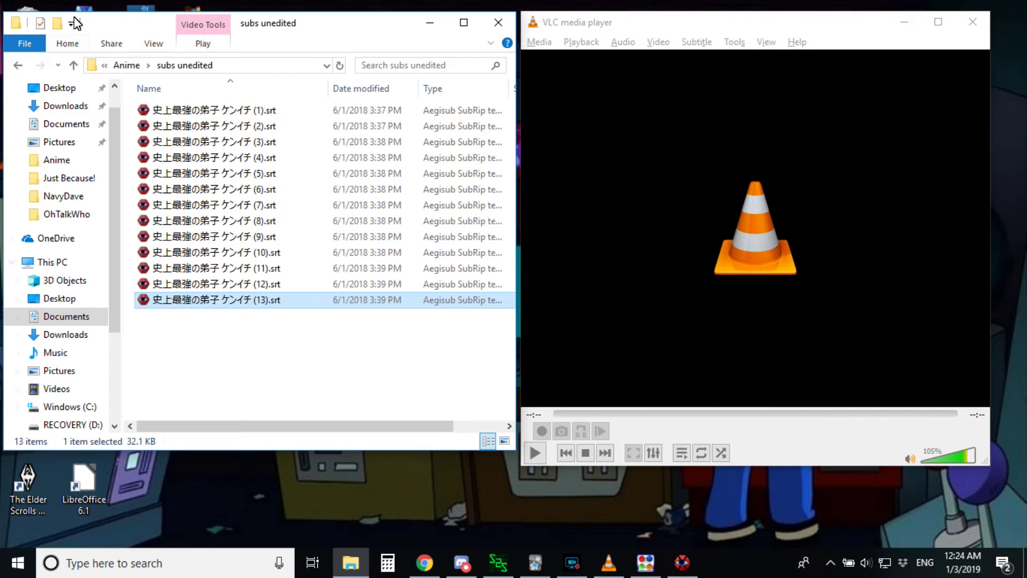
Step: Return to the Anime folder and play 史上最強の弟子 ケンイチ (13).MP4 in VLC
click(18, 65)
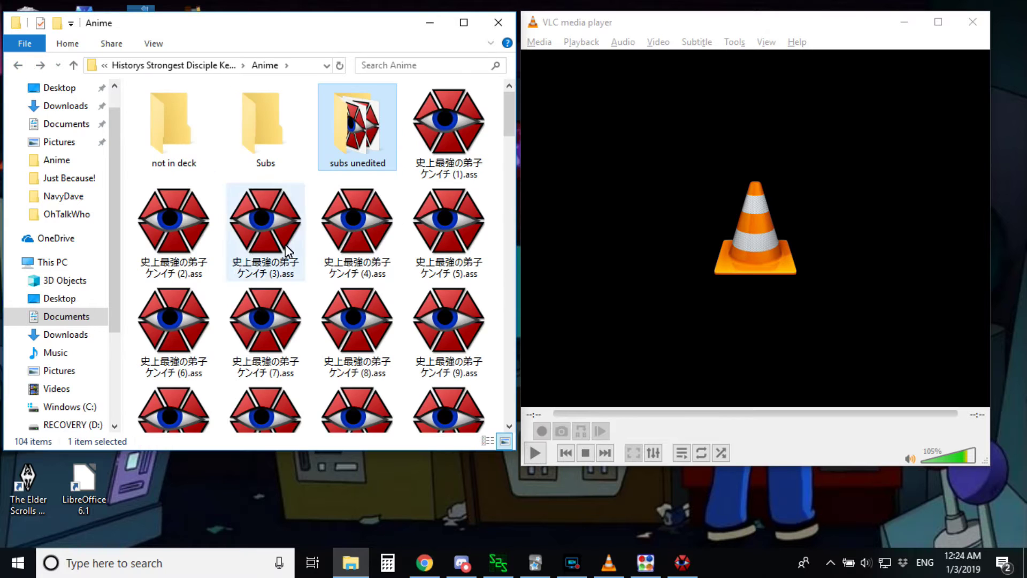
scroll(367, 274, down, 15)
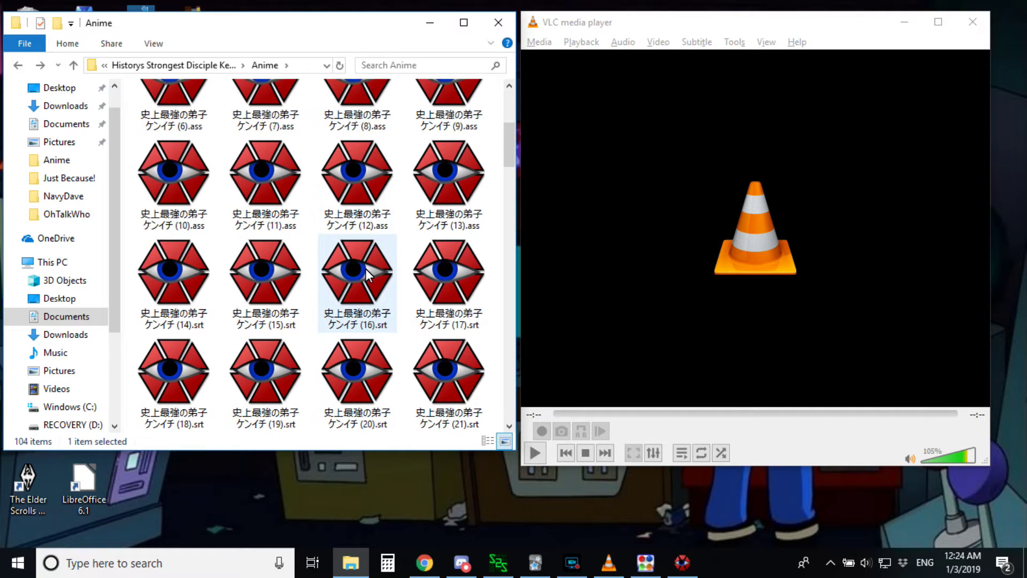
scroll(369, 270, down, 10)
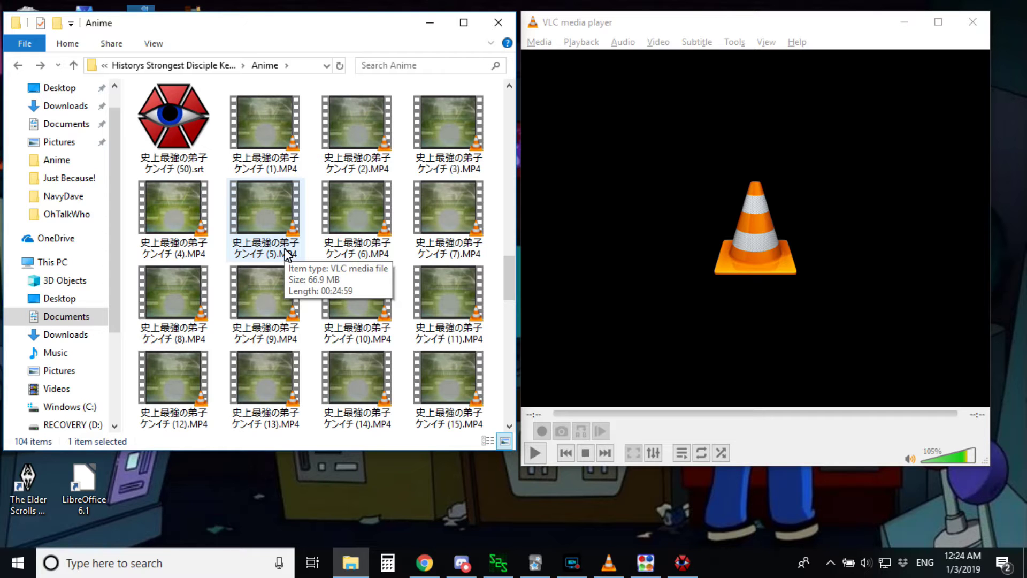
scroll(369, 293, down, 5)
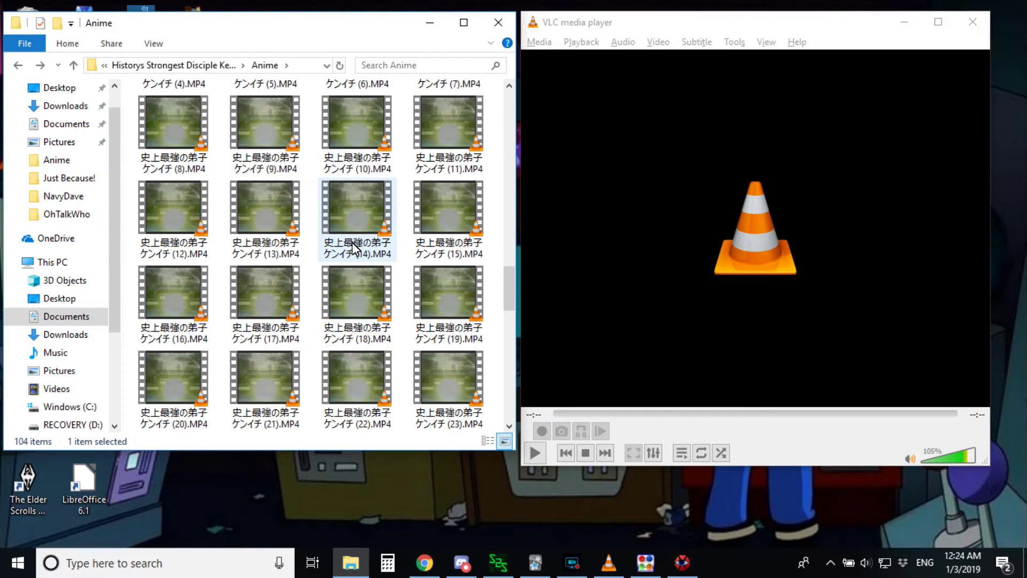
scroll(319, 182, up, 1)
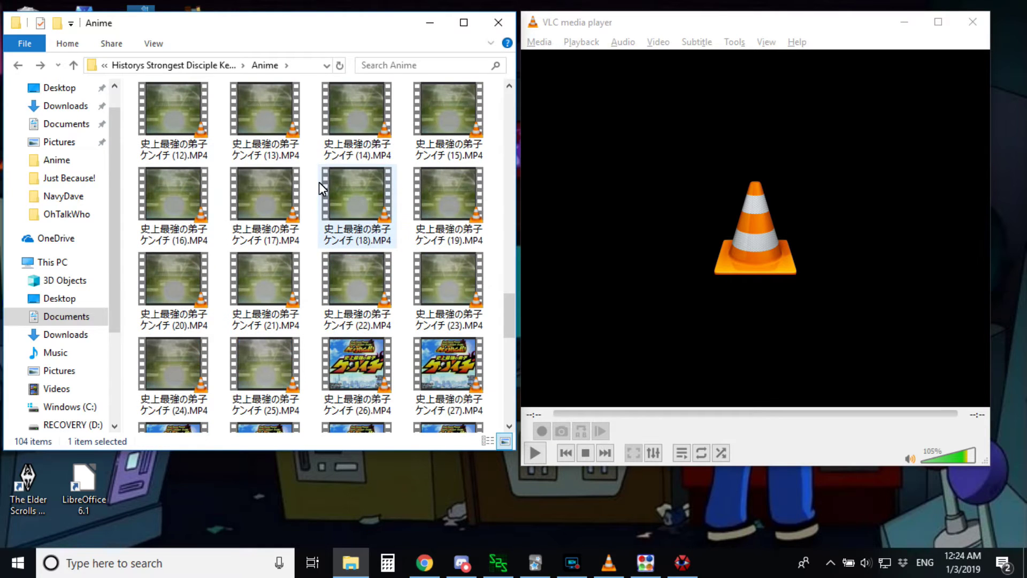
click(269, 123)
double_click(268, 123)
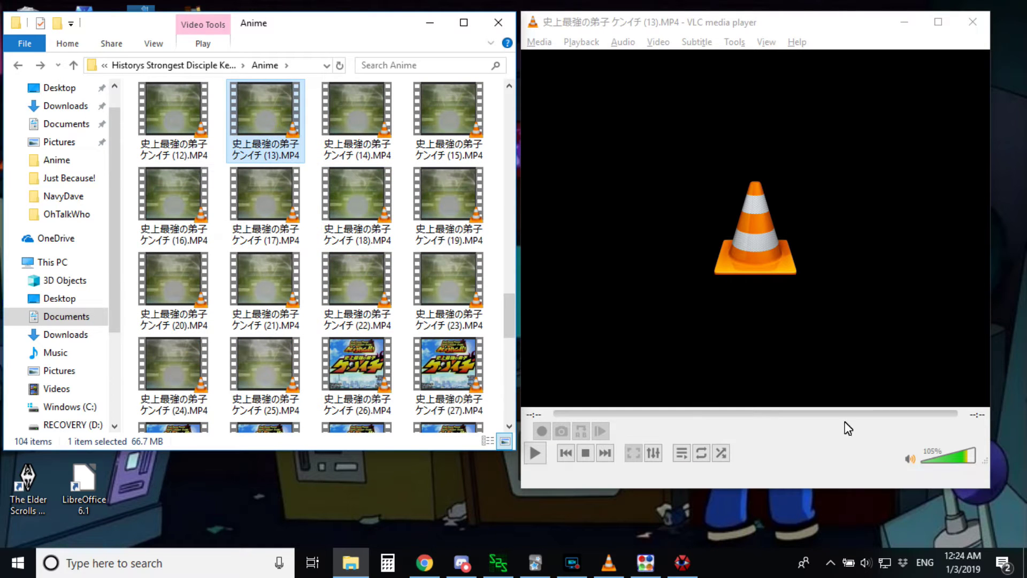
Step: Check the Japanese subtitle timing in the episode 13 video around 02:00, pause playback and close VLC
click(592, 436)
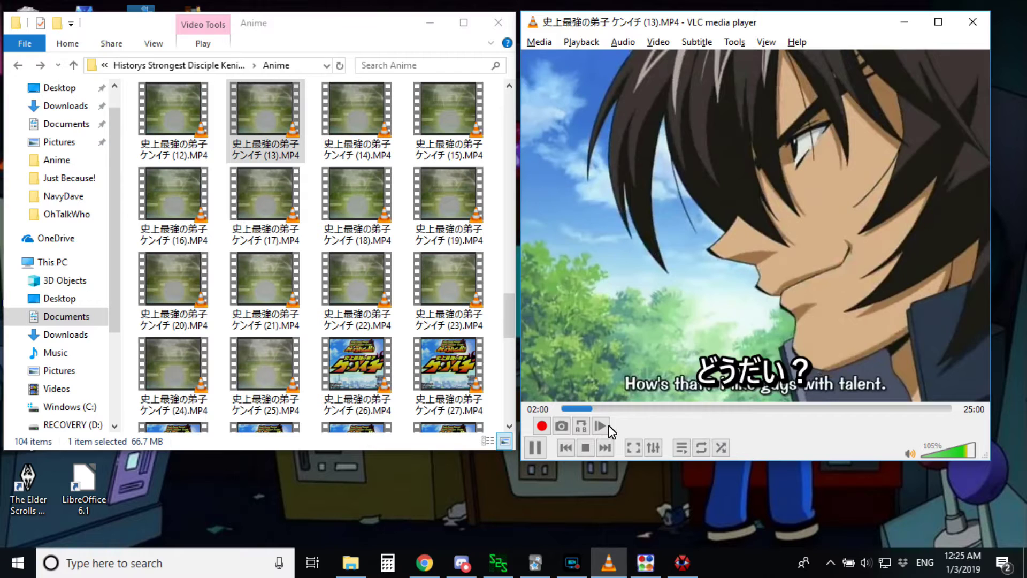
click(542, 452)
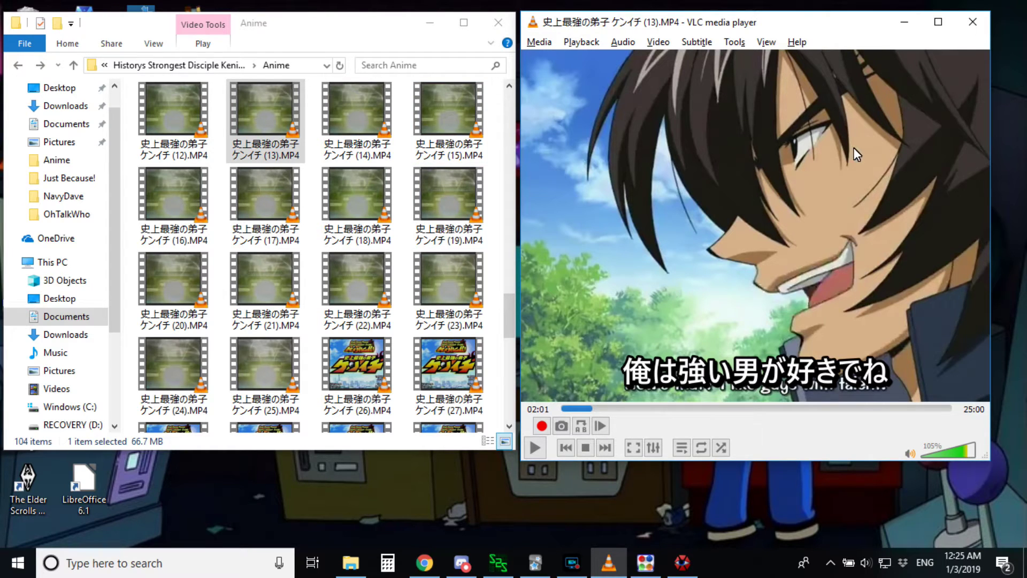
click(973, 22)
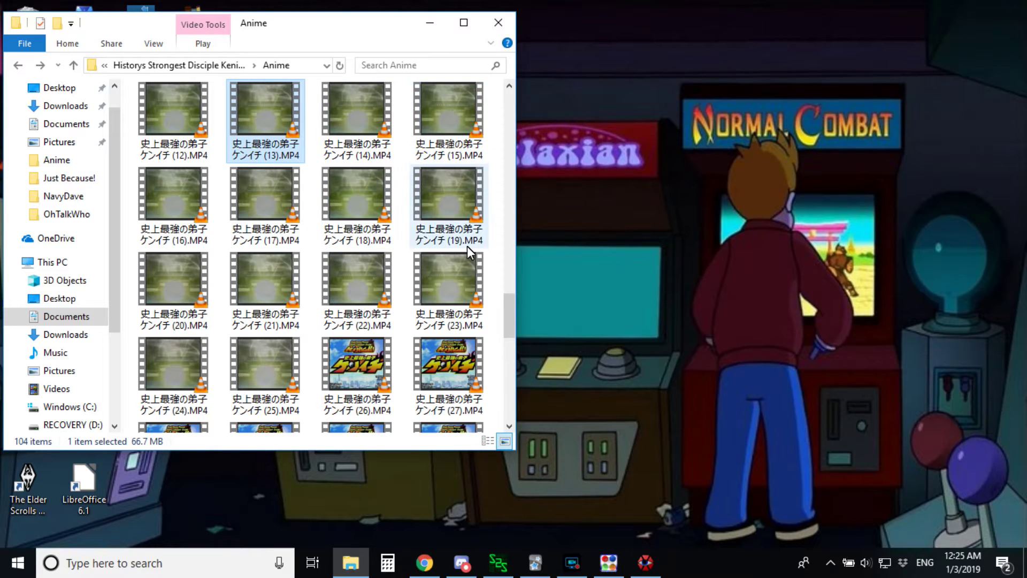
Step: Move the .srt subtitle files for episodes 14 to 50 from the Anime folder into the not in deck folder
scroll(490, 256, up, 5)
scroll(490, 255, up, 2)
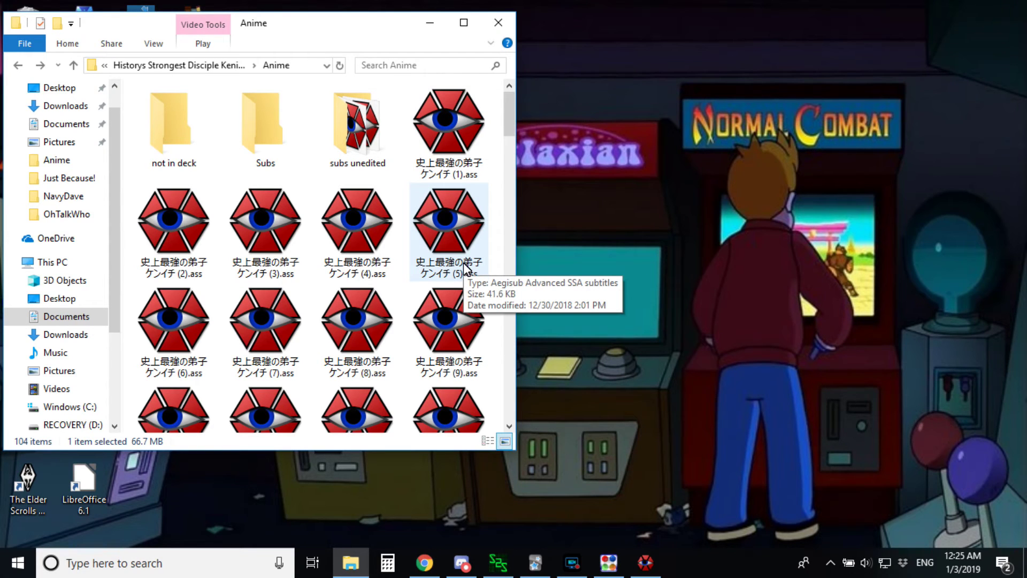
scroll(463, 262, down, 1)
scroll(463, 263, down, 2)
scroll(464, 262, up, 3)
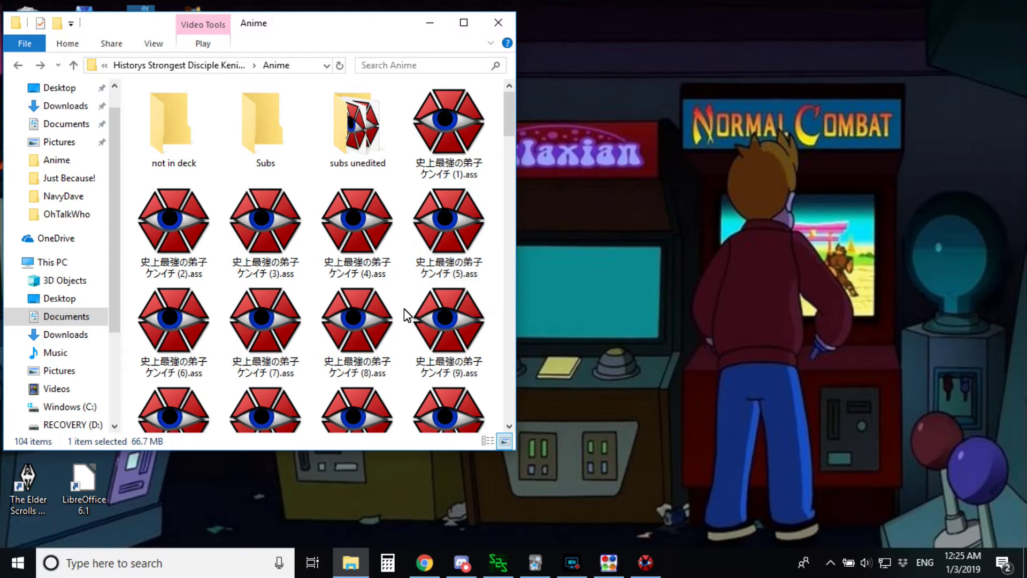
scroll(408, 316, down, 5)
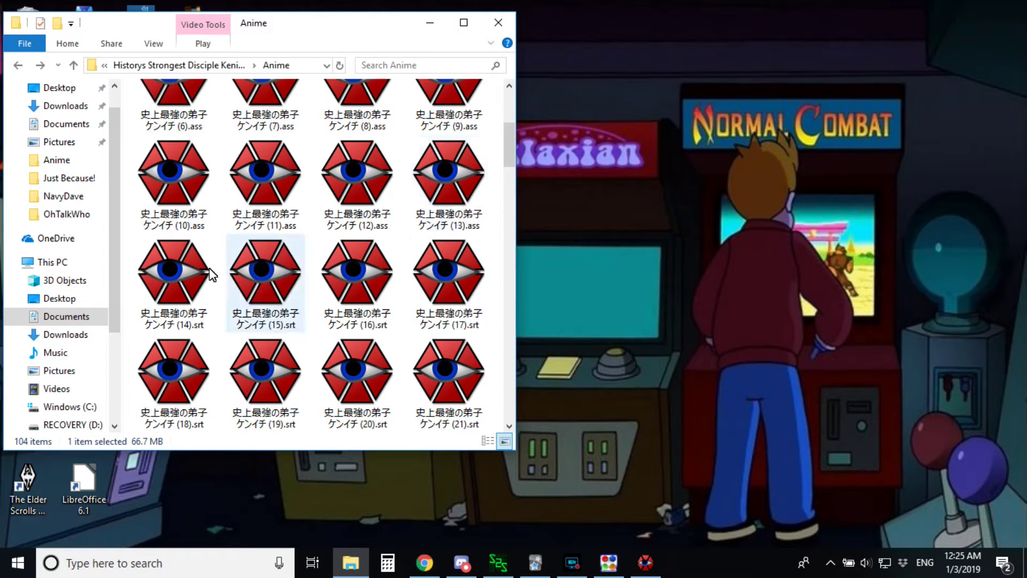
click(155, 292)
key(shift+Down)
key(shift+Down)
key(shift+Down)
key(shift+Down)
key(shift+Down)
key(shift+Down)
key(shift+Down)
key(shift+Down)
key(shift+Down)
key(shift+Down)
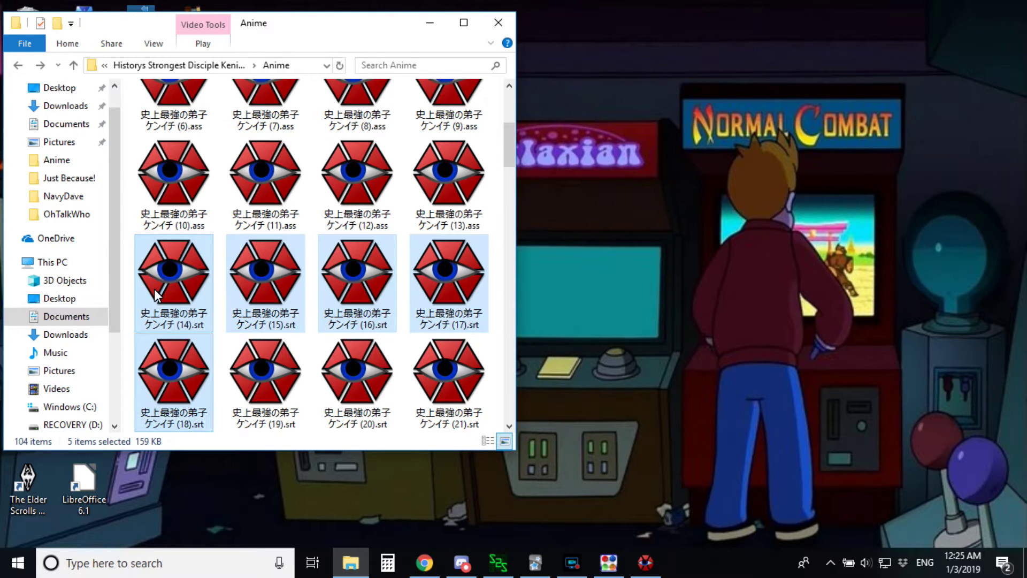
key(shift+Up)
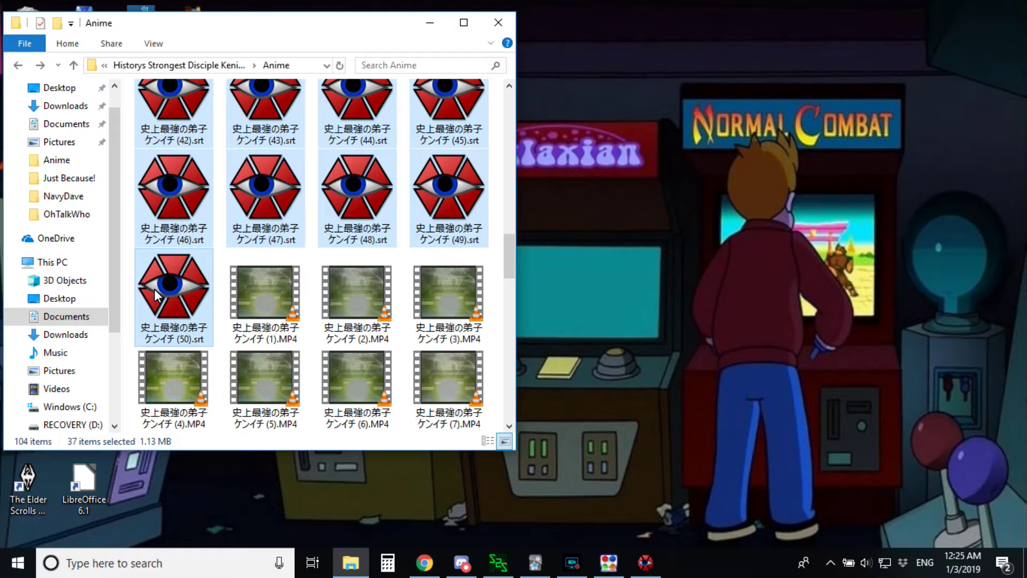
key(ctrl+x)
scroll(265, 189, up, 10)
double_click(192, 110)
key(ctrl+v)
Step: Move the MP4 videos for episodes 14 to 50 and the Shijou Saikyou no Deshi Kenichi zip from the Anime folder into not in deck
click(18, 65)
scroll(328, 165, down, 5)
scroll(330, 171, down, 5)
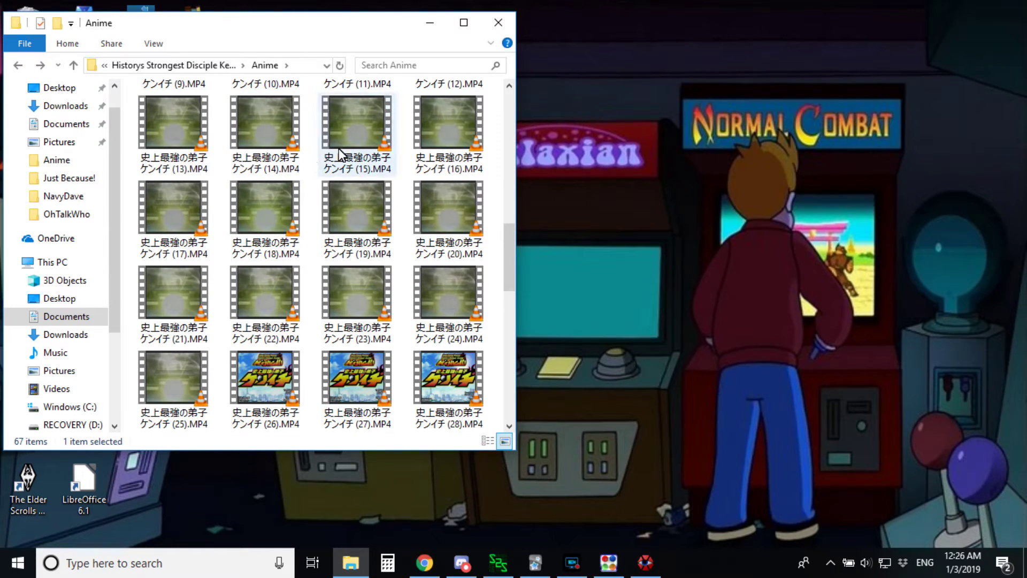
double_click(258, 137)
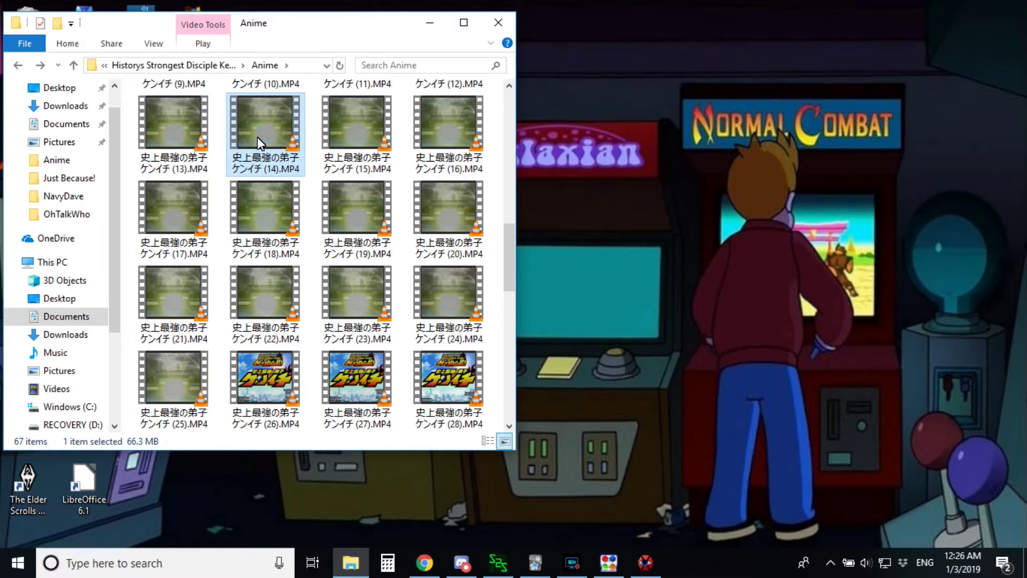
key(shift+Down)
key(shift+Down)
key(shift+Down)
key(shift+Down)
key(shift+Down)
key(shift+Down)
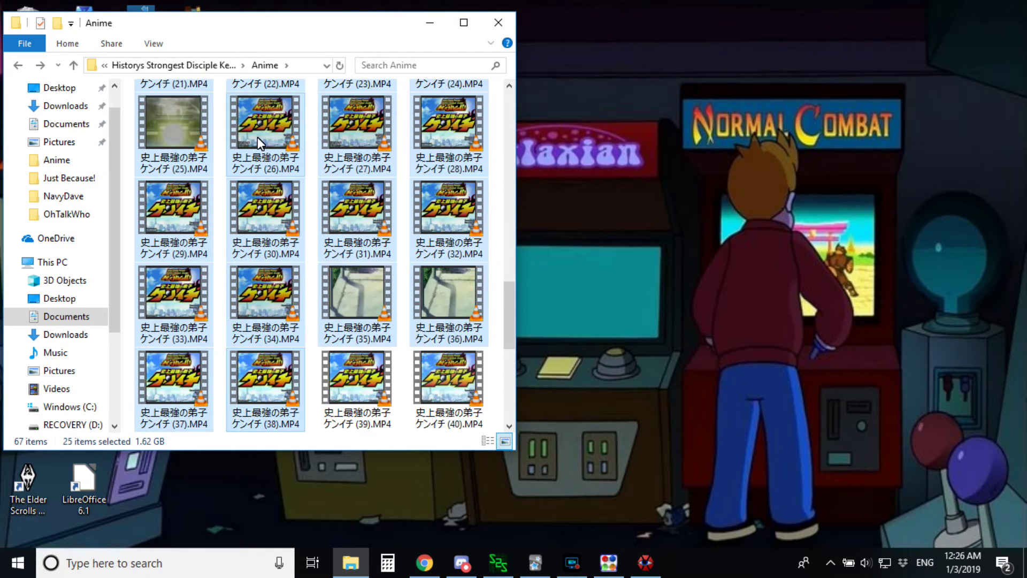
key(shift+Down)
key(shift+Down)
key(shift+Down)
key(shift+Right)
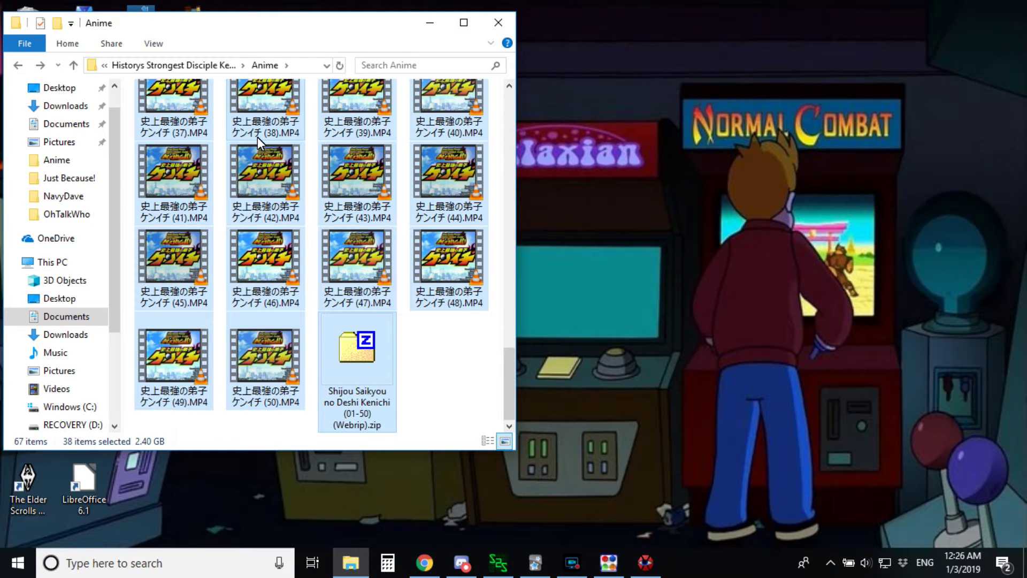
scroll(258, 137, up, 10)
click(170, 135)
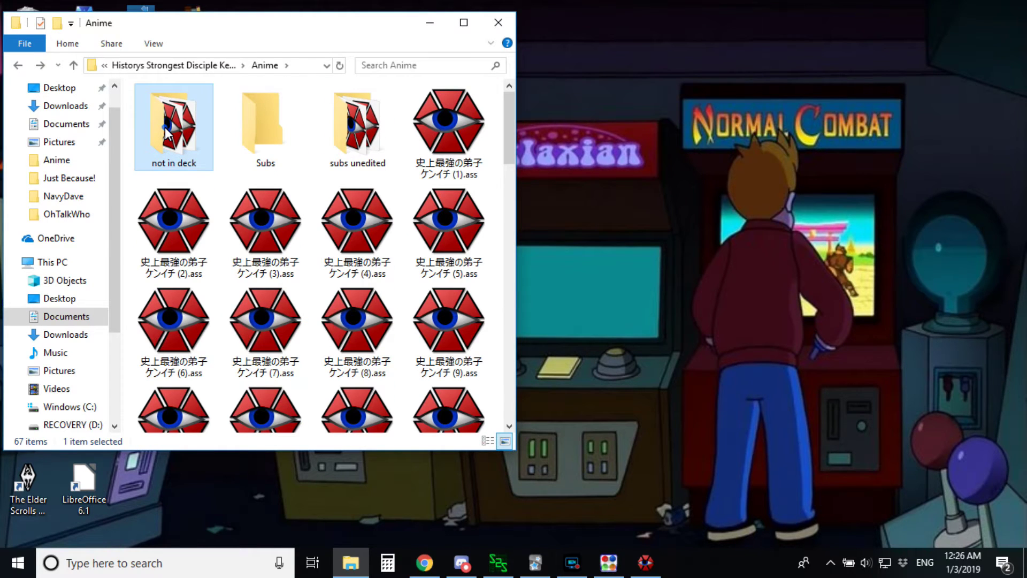
double_click(168, 133)
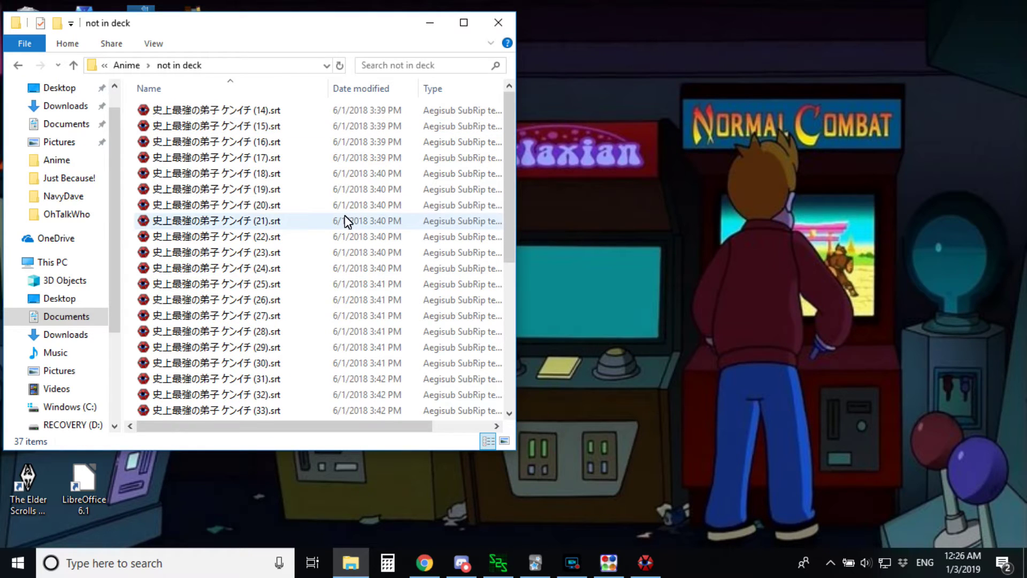
scroll(344, 217, down, 1)
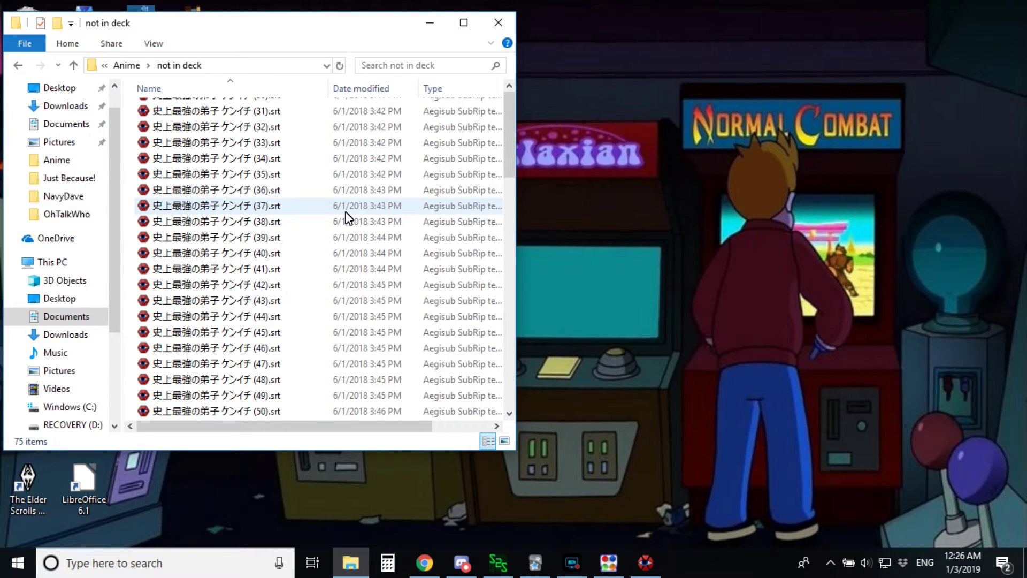
key(ctrl+v)
scroll(346, 216, down, 5)
scroll(345, 215, up, 15)
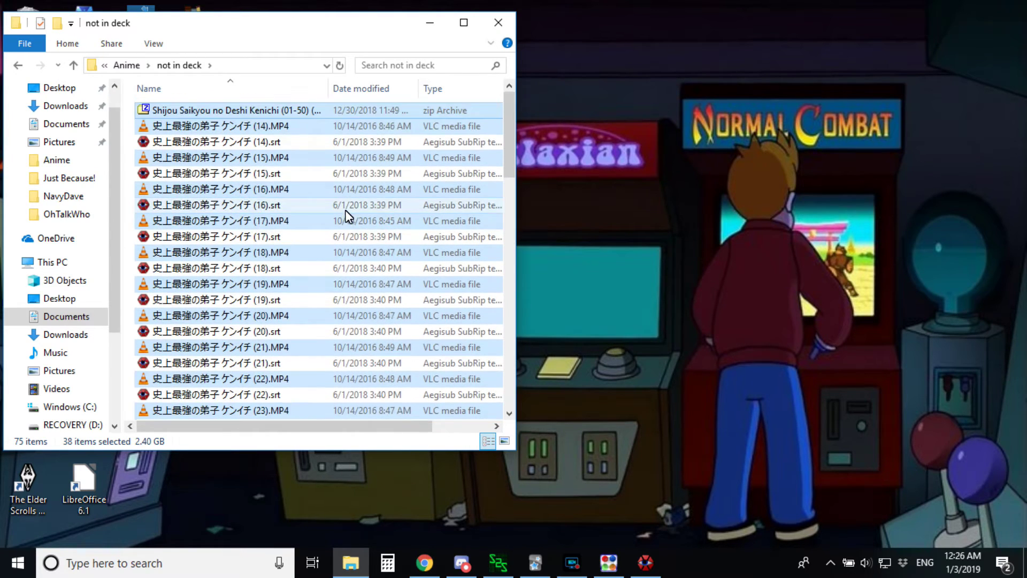
Step: Move the edited .ass subtitle files for episodes 1 to 13 from the Anime folder into the Subs folder, and return to Anime
key(BackSpace)
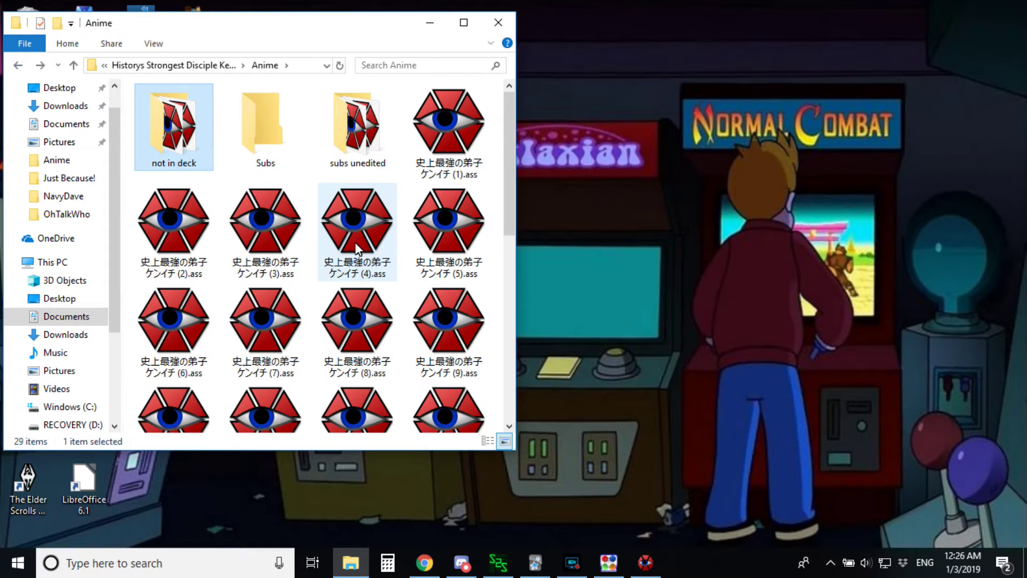
click(441, 148)
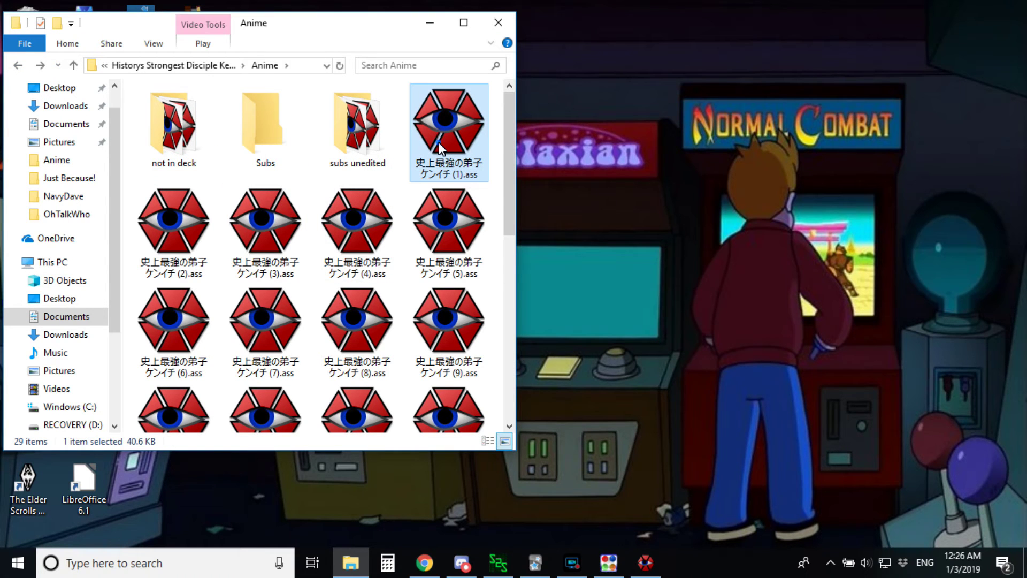
key(shift+Down)
key(shift+Down)
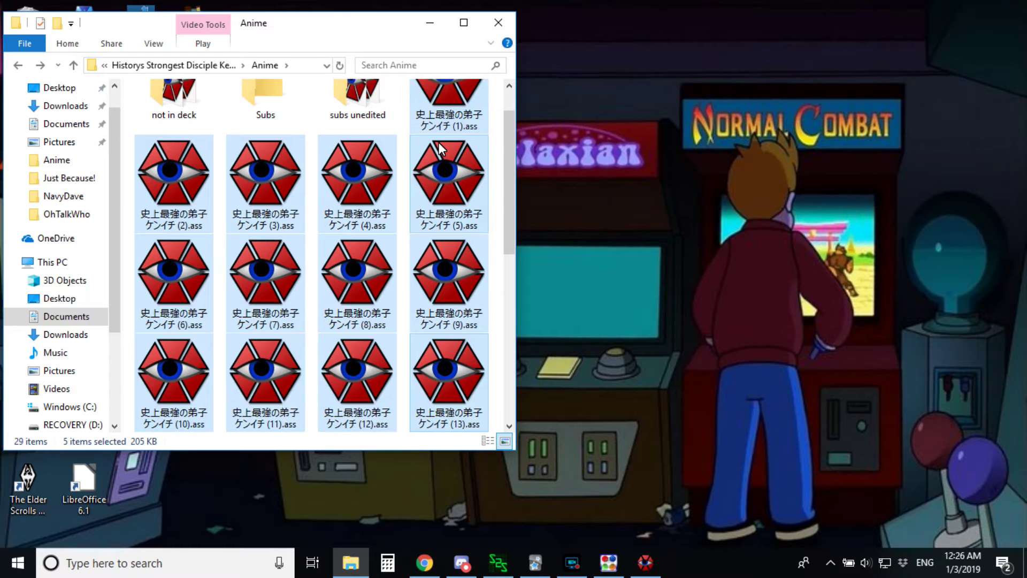
key(shift+Down)
key(shift+Down)
key(shift+Up)
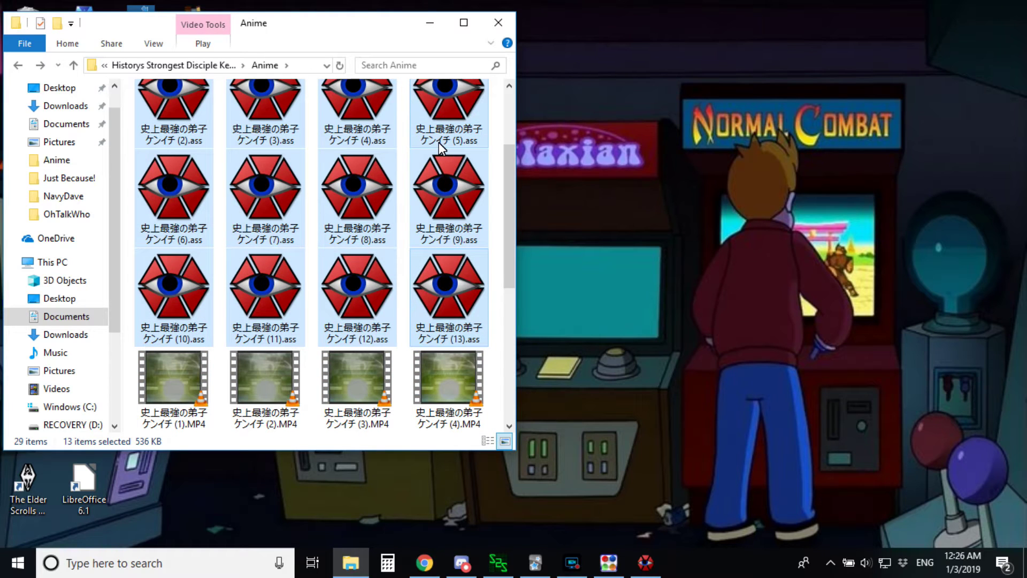
key(ctrl+x)
scroll(321, 229, up, 2)
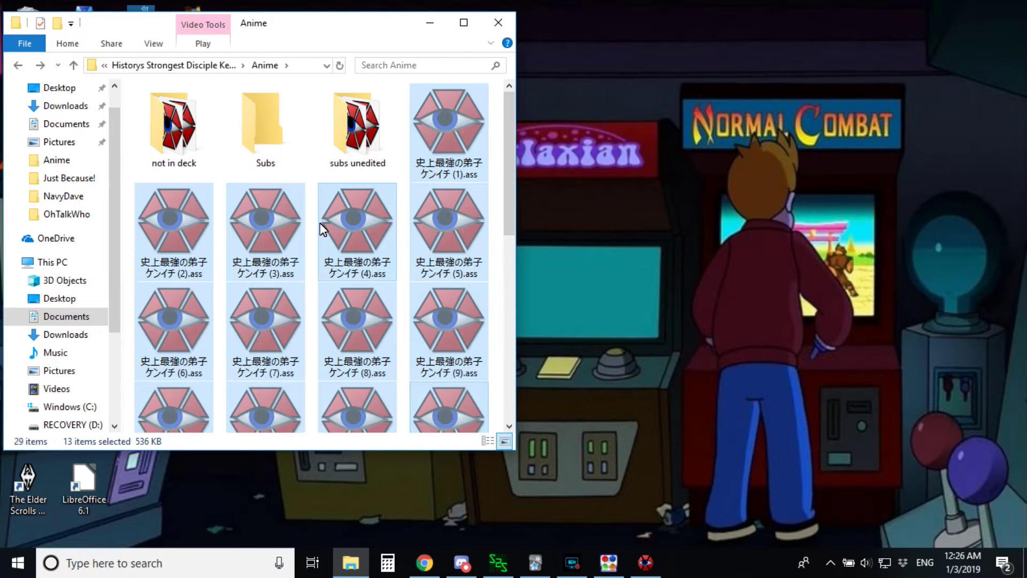
double_click(263, 154)
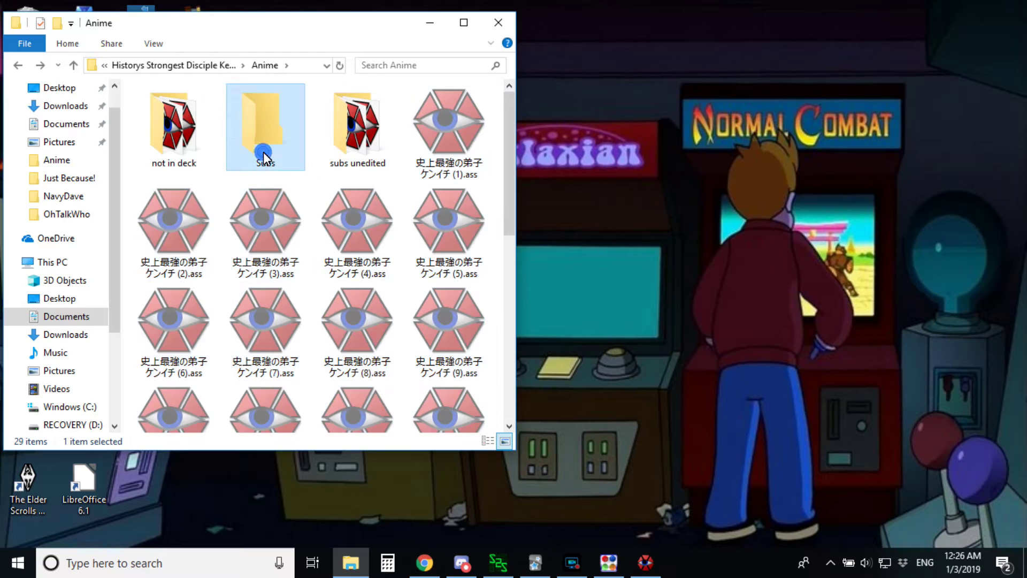
click(321, 236)
key(ctrl+v)
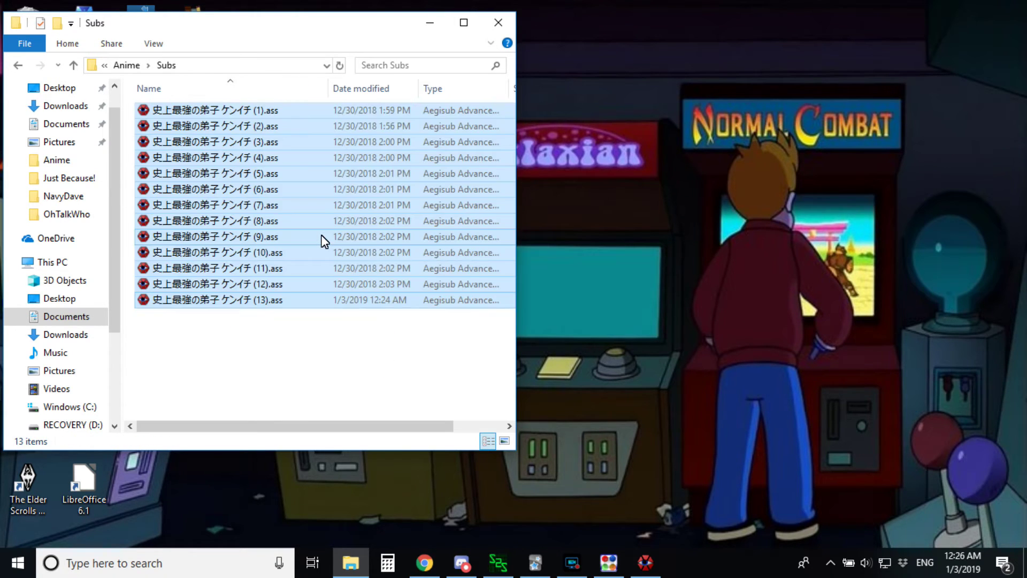
click(20, 66)
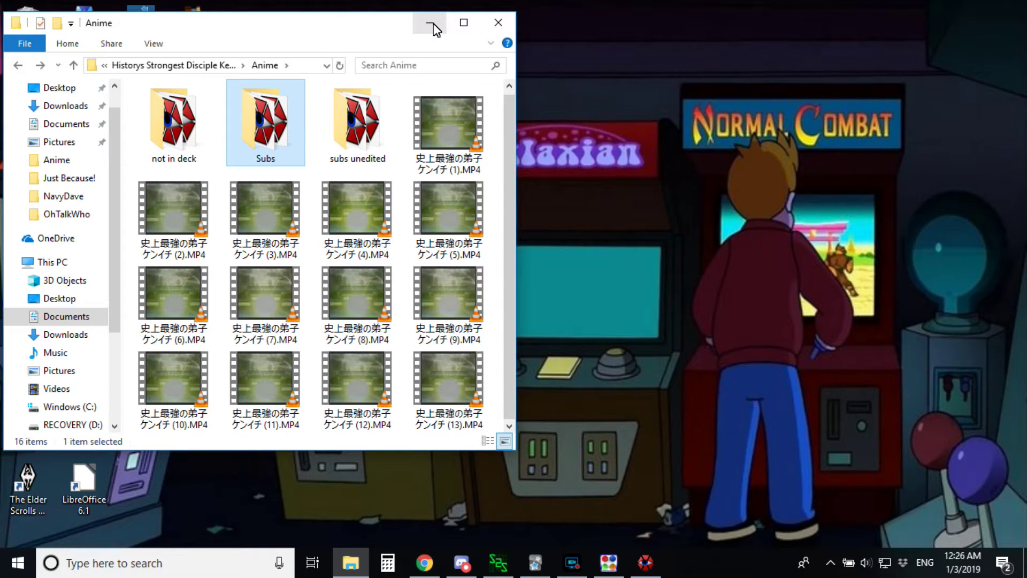
Step: Switch to subs2srs and load 史上最強の弟子 ケンイチ (1).ass from the Kenichi Anime\Subs folder as the target-language subtitle file
click(496, 553)
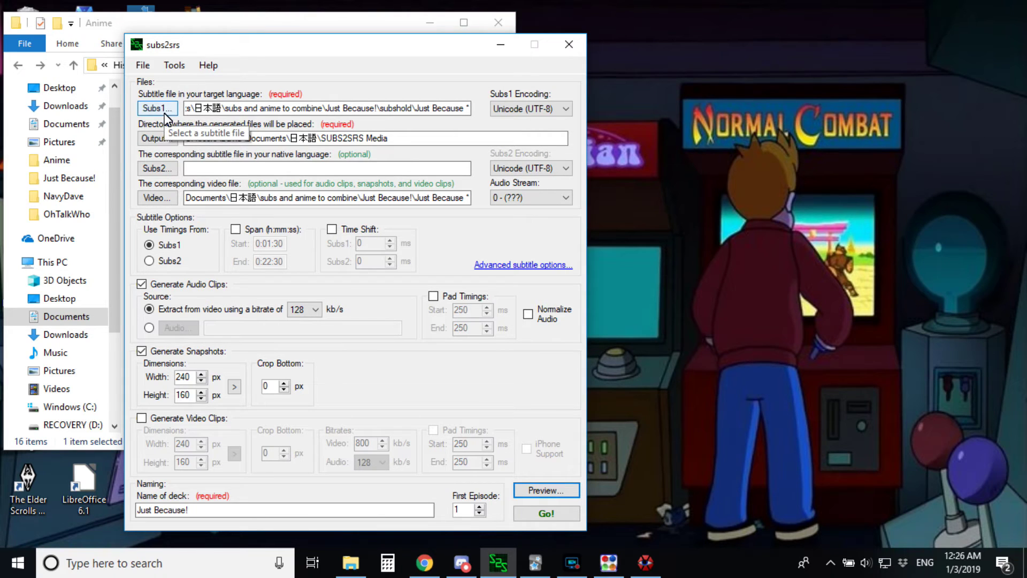
click(156, 108)
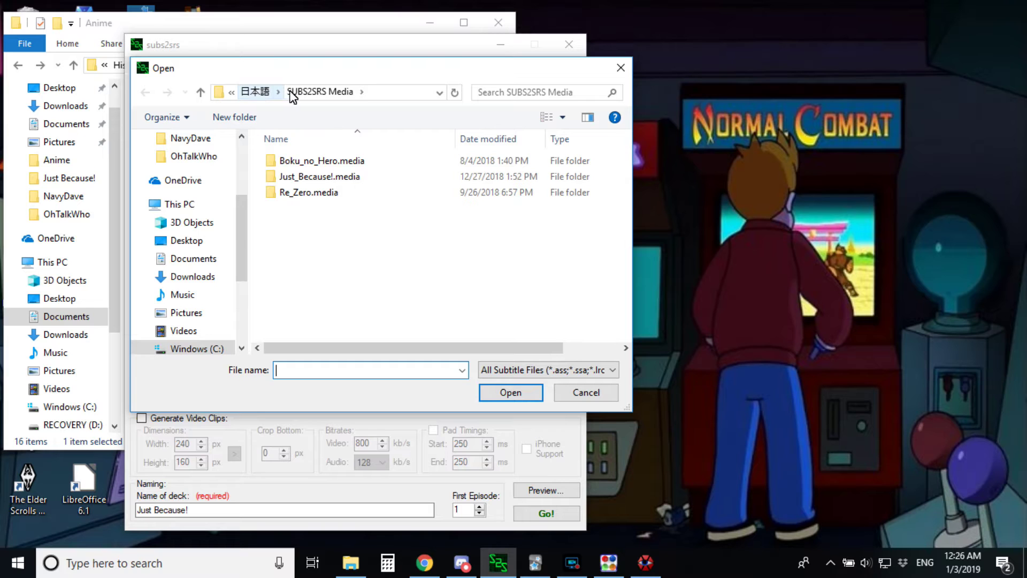
click(249, 96)
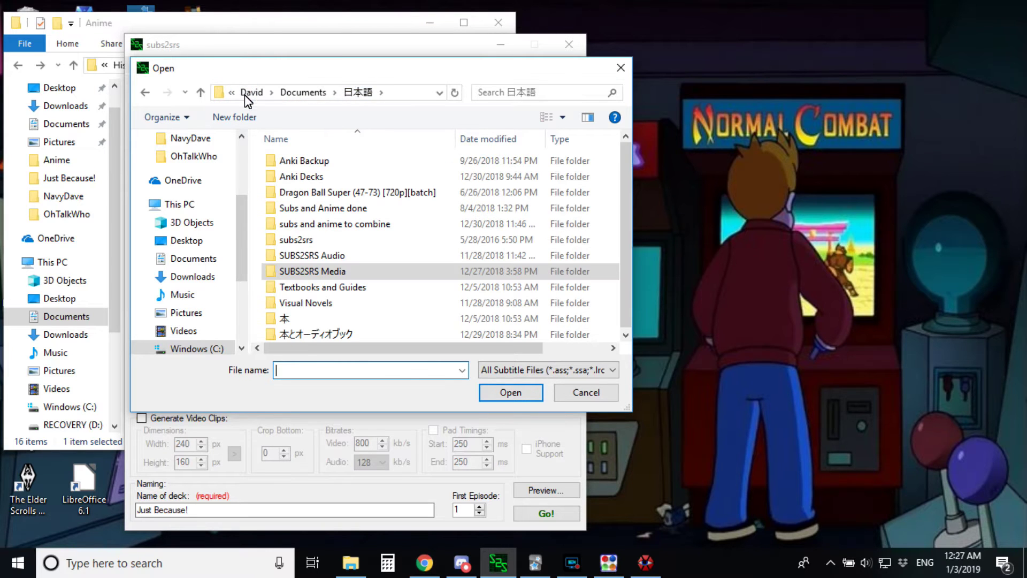
double_click(343, 224)
double_click(349, 319)
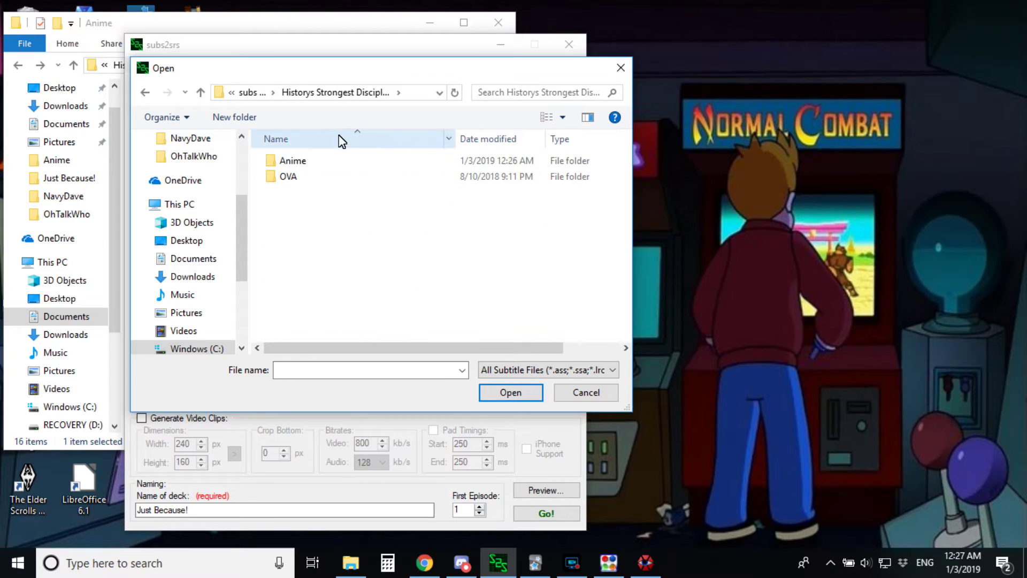
double_click(295, 162)
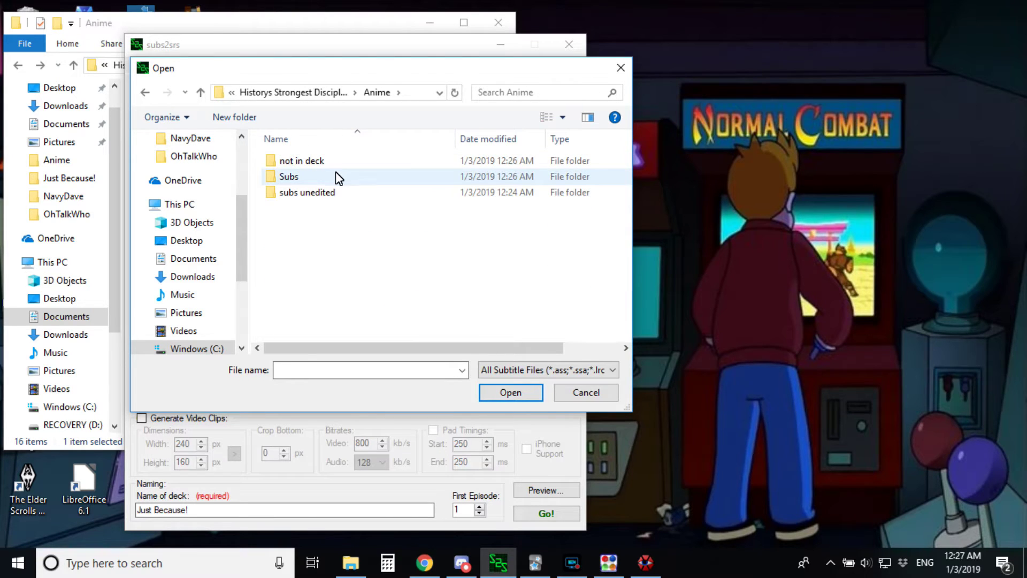
double_click(299, 176)
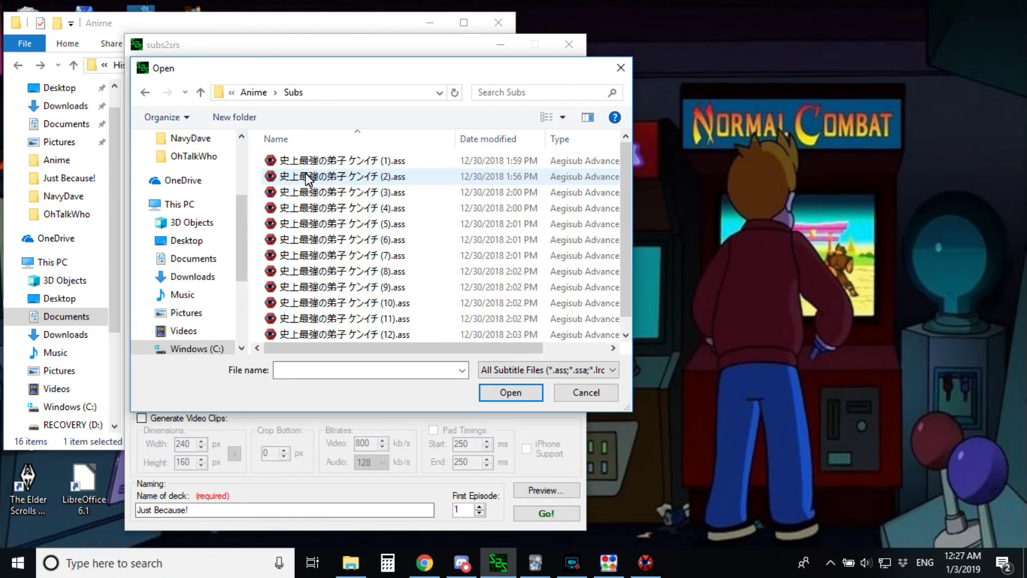
click(315, 160)
click(504, 398)
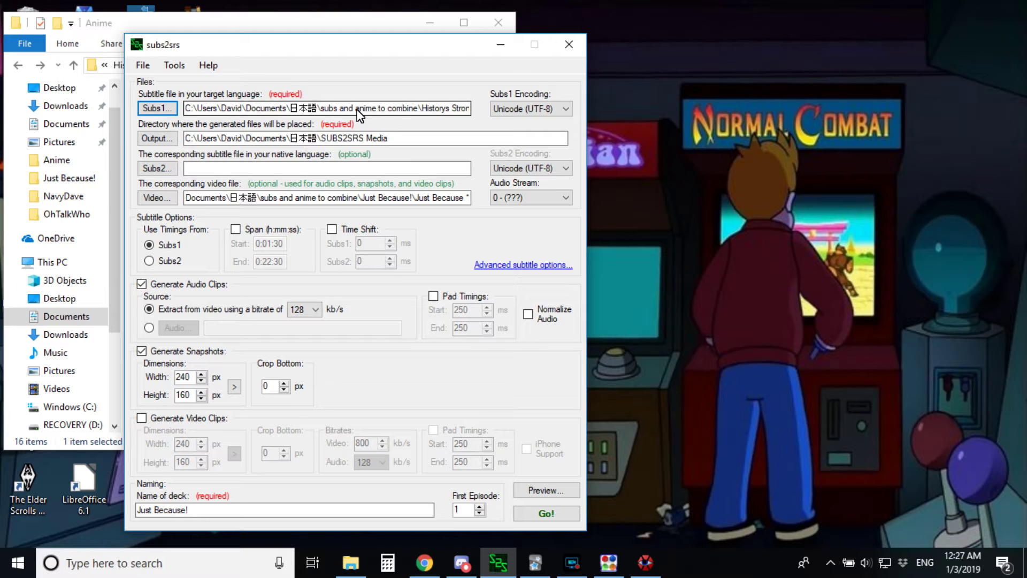
Step: Replace the 1).ass ending of the target-language subtitle path with the wildcard *, so the path ends in ケンイチ (*
click(356, 109)
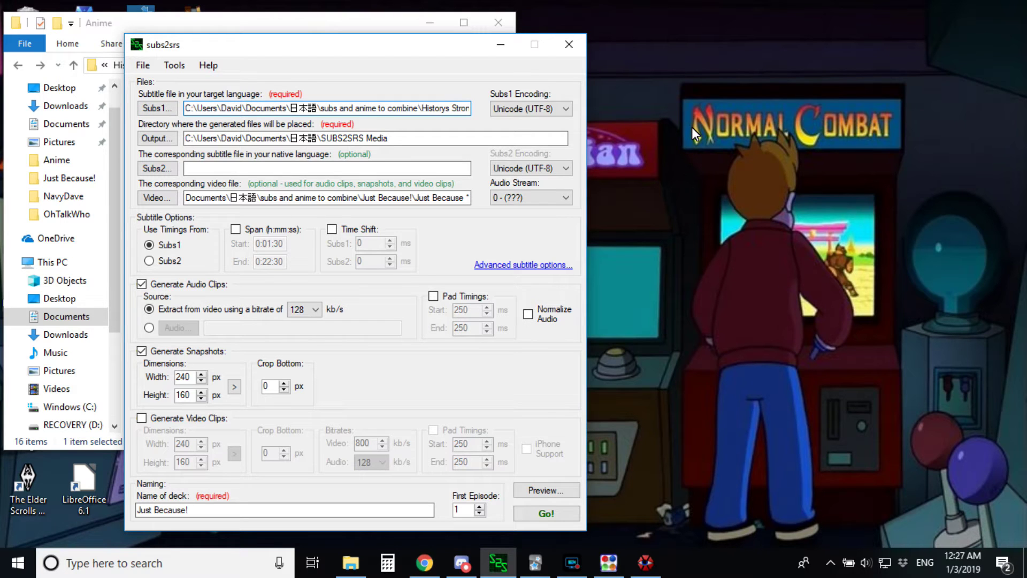
key(Right)
key(Right)
key(Right)
key(Right)
key(Right)
key(Right)
key(Right)
key(Right)
key(Right)
key(Right)
key(Right)
key(Right)
key(Right)
key(Right)
key(Right)
key(Right)
key(Right)
key(Right)
key(Right)
key(Right)
key(Right)
key(Right)
key(Right)
key(Right)
key(Right)
key(Right)
key(Right)
key(Right)
key(Right)
key(Right)
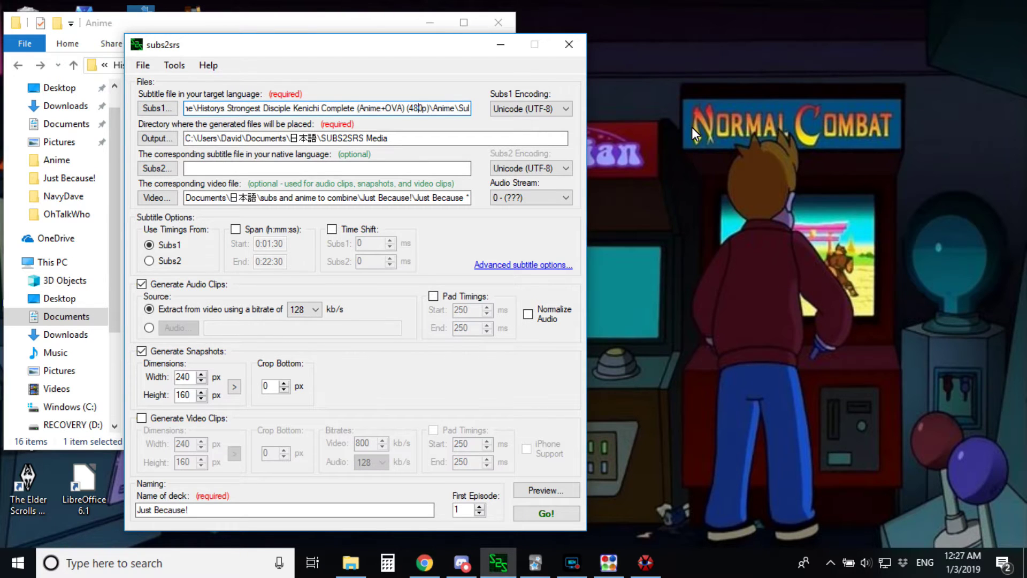
key(Left)
key(Left)
key(Left)
key(Left)
key(Left)
key(Left)
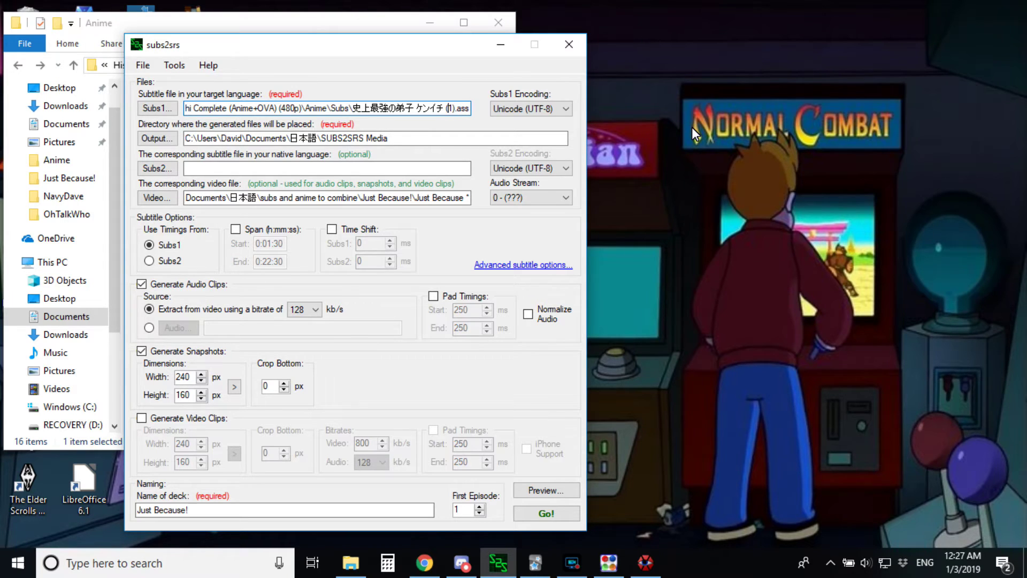
key(Left)
key(Left)
key(Left)
key(Left)
key(Left)
key(Left)
key(Left)
key(Left)
key(Left)
key(Left)
key(Left)
key(Left)
key(Left)
key(Left)
key(Left)
key(Left)
key(Left)
key(Left)
key(Left)
key(Left)
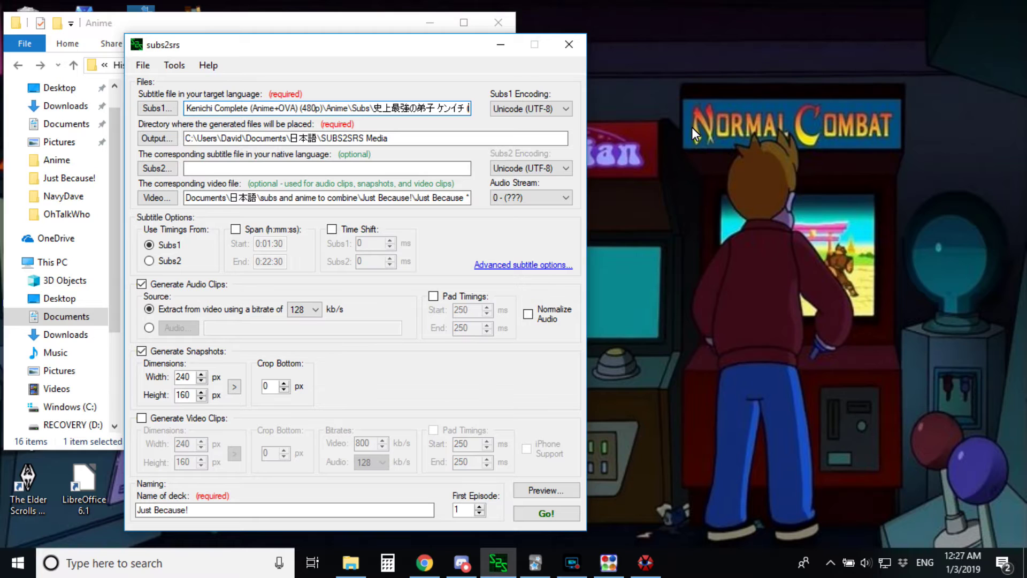
key(Right)
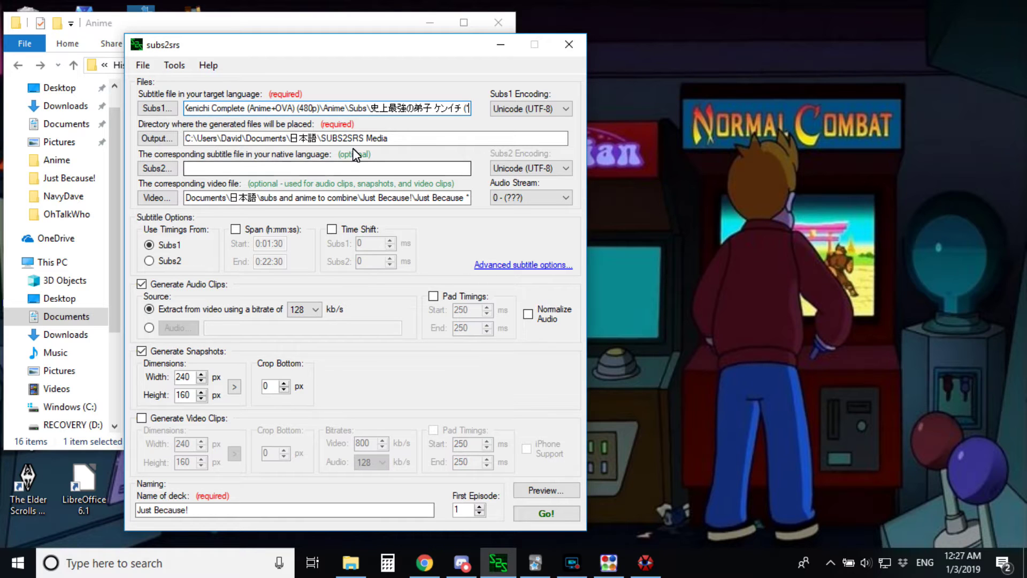
Step: Choose the SUBS2SRS Media folder inside 日本語 as the output directory for the generated files
click(174, 138)
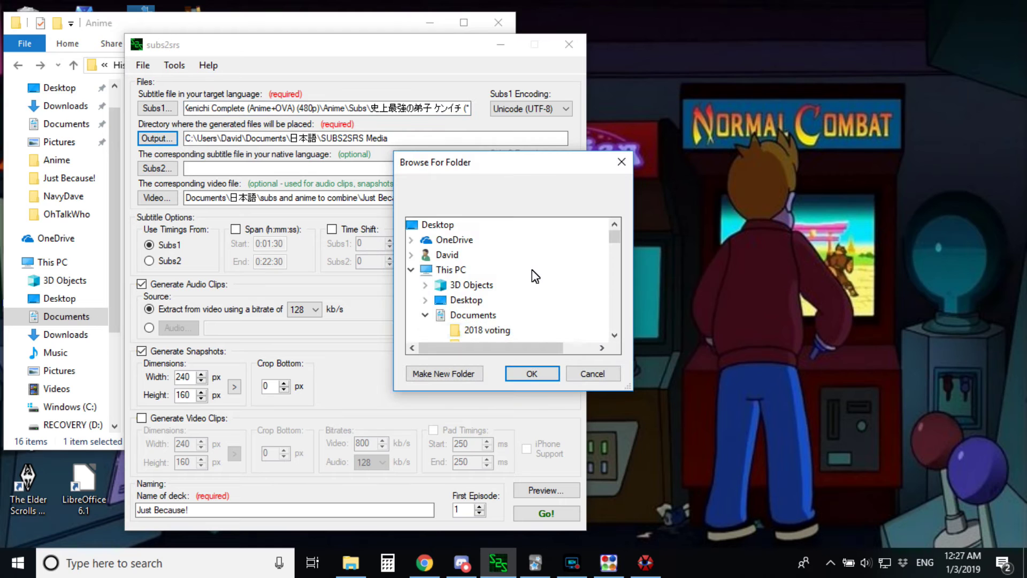
scroll(533, 275, down, 15)
scroll(535, 275, down, 5)
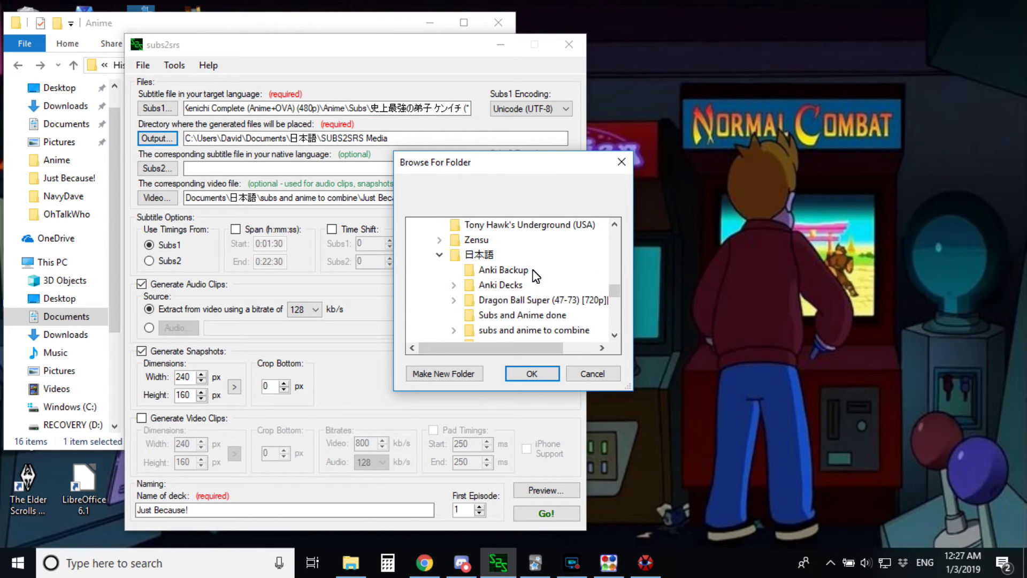
scroll(535, 276, down, 1)
scroll(535, 274, down, 1)
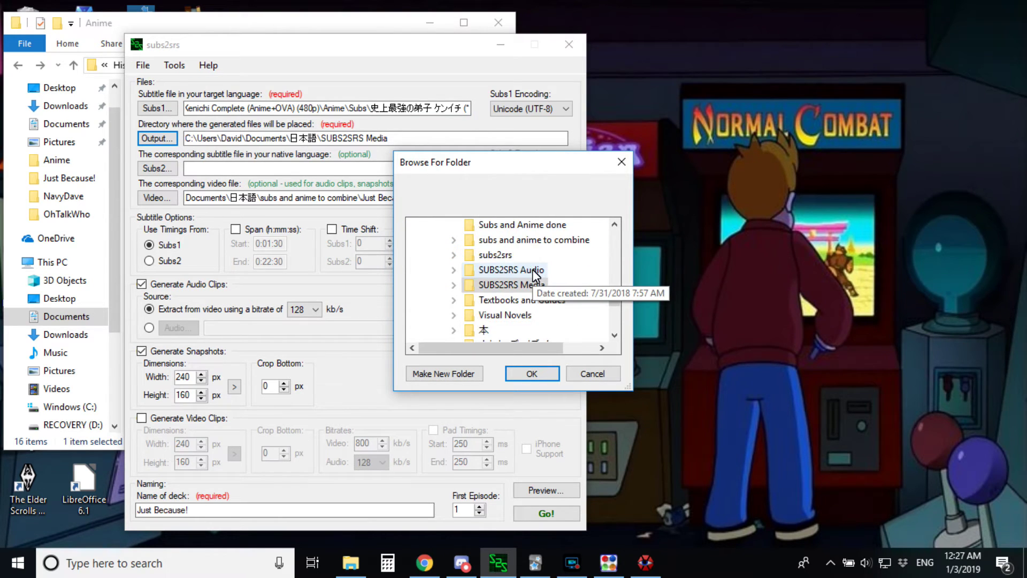
click(454, 285)
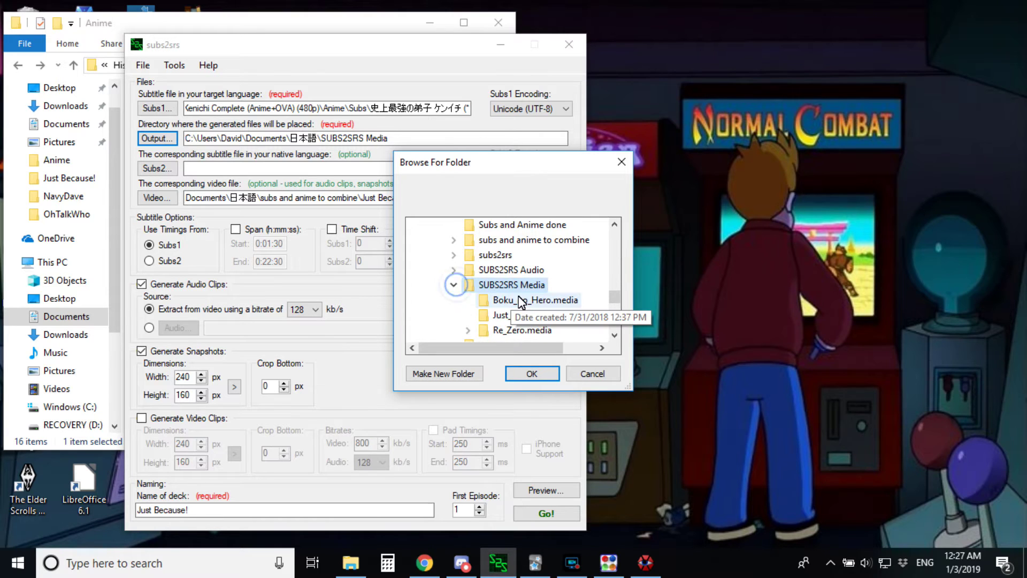
scroll(518, 298, down, 1)
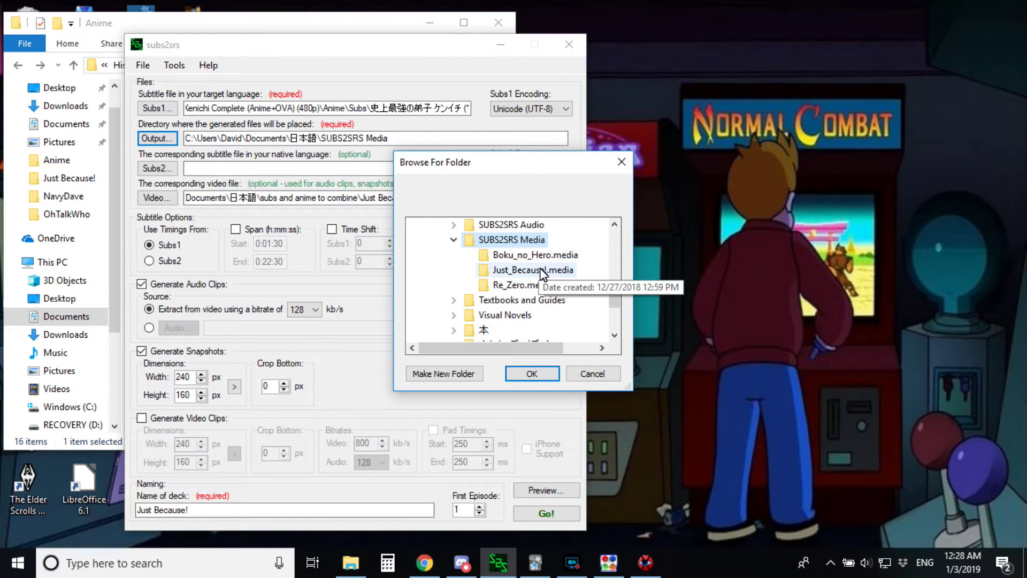
click(453, 240)
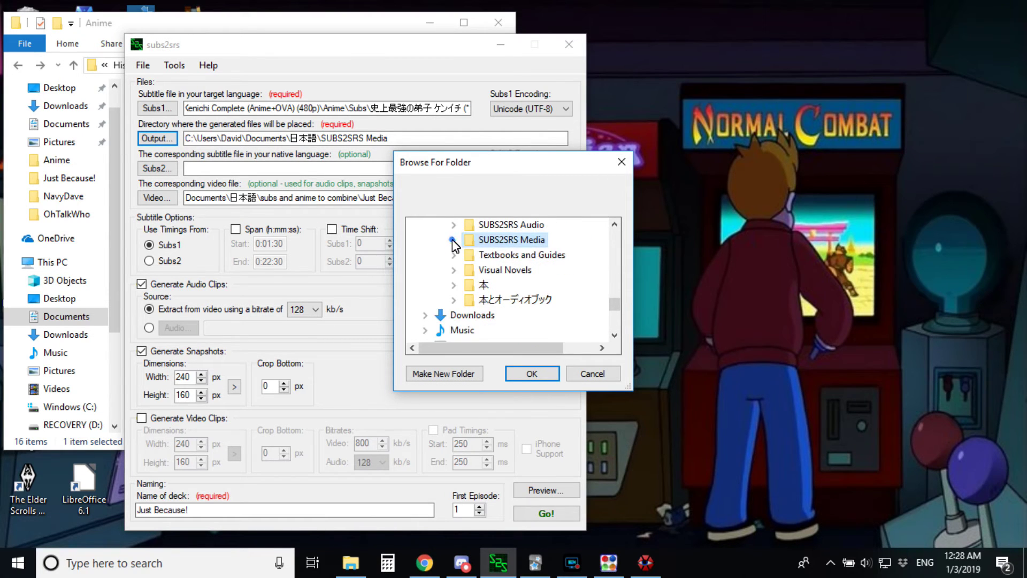
click(525, 376)
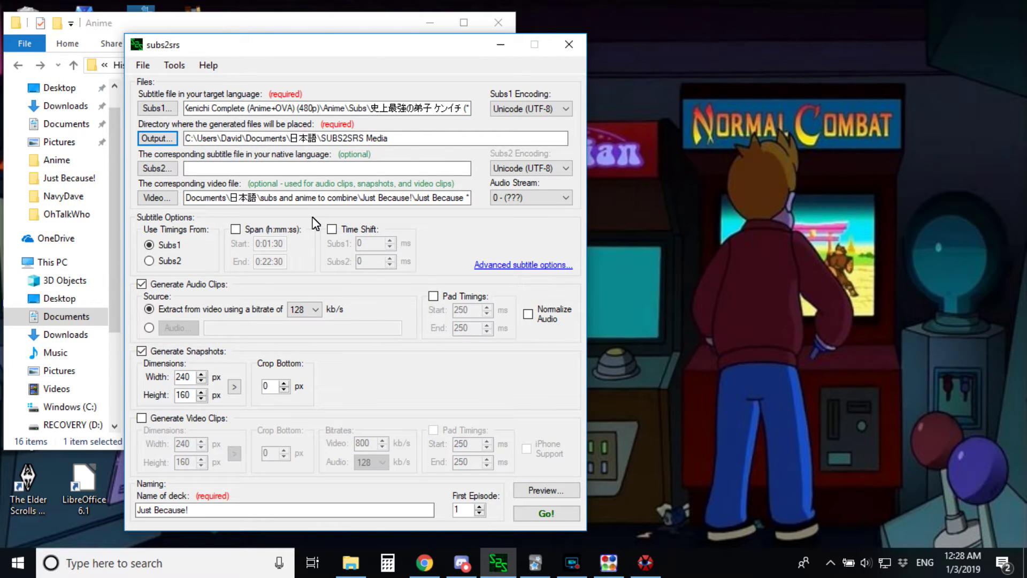
Step: Load the episode 1 video, 史上最強の弟子 ケンイチ (1).MP4, from the Kenichi Anime folder as the corresponding video file
click(149, 200)
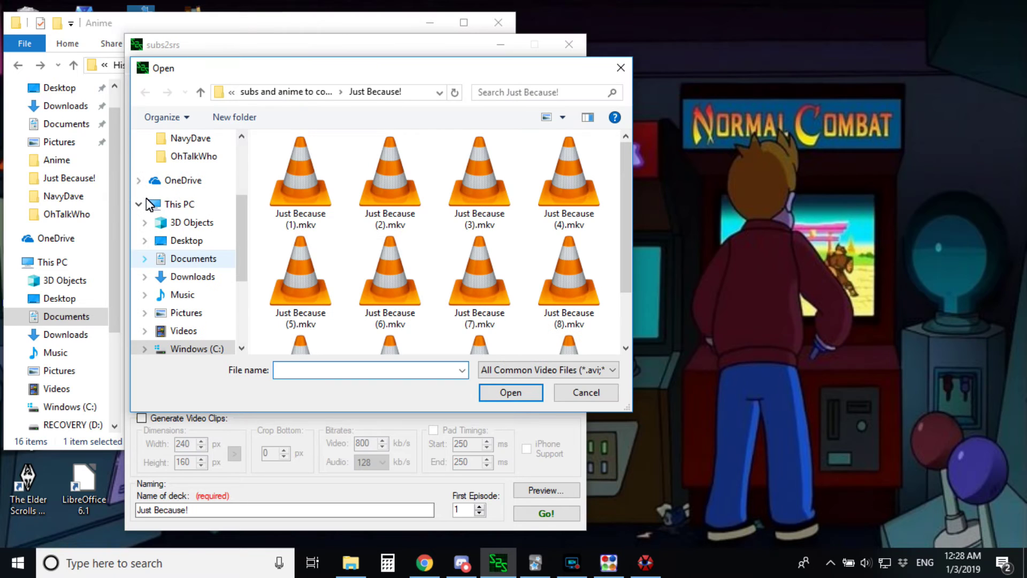
click(291, 91)
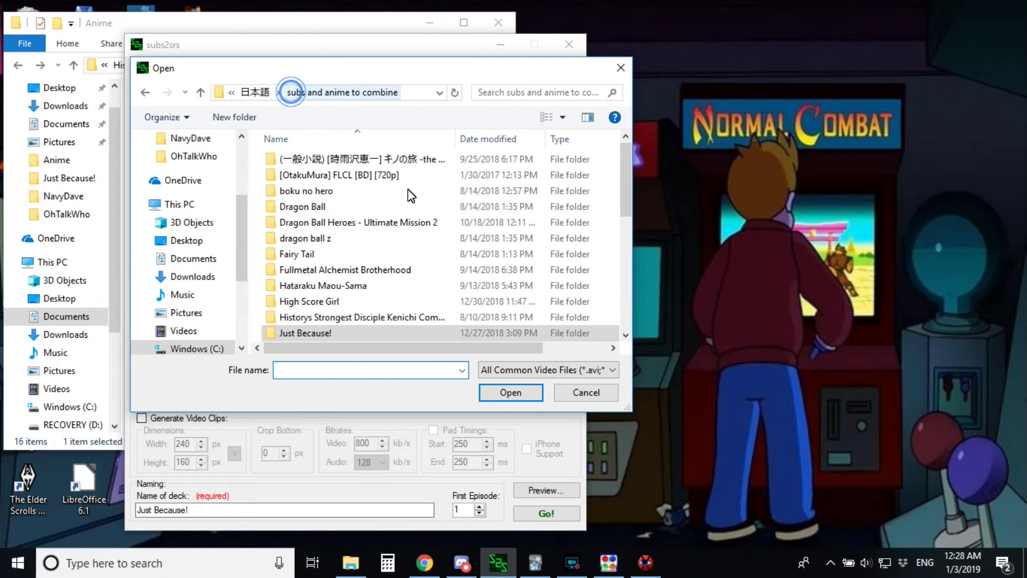
double_click(368, 317)
double_click(280, 160)
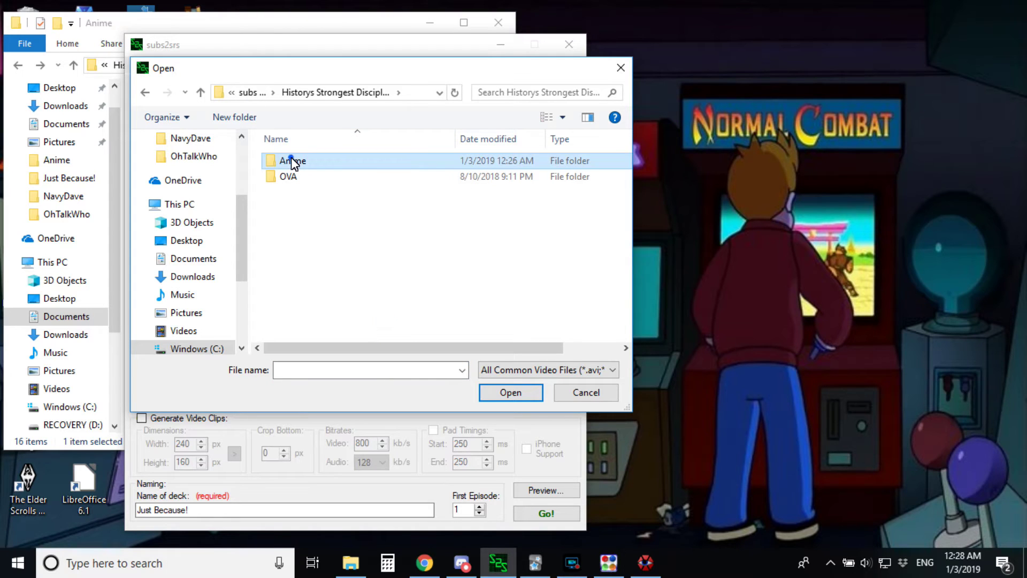
double_click(562, 204)
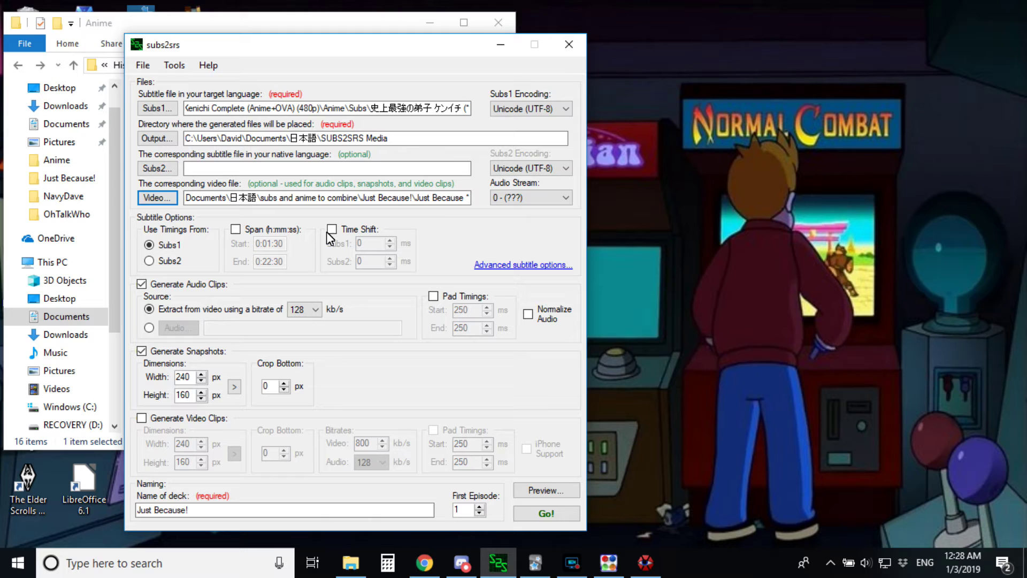
Step: Replace the 1).MP4 ending of the video path with the wildcard *, so the path ends in ケンイチ (*
click(441, 197)
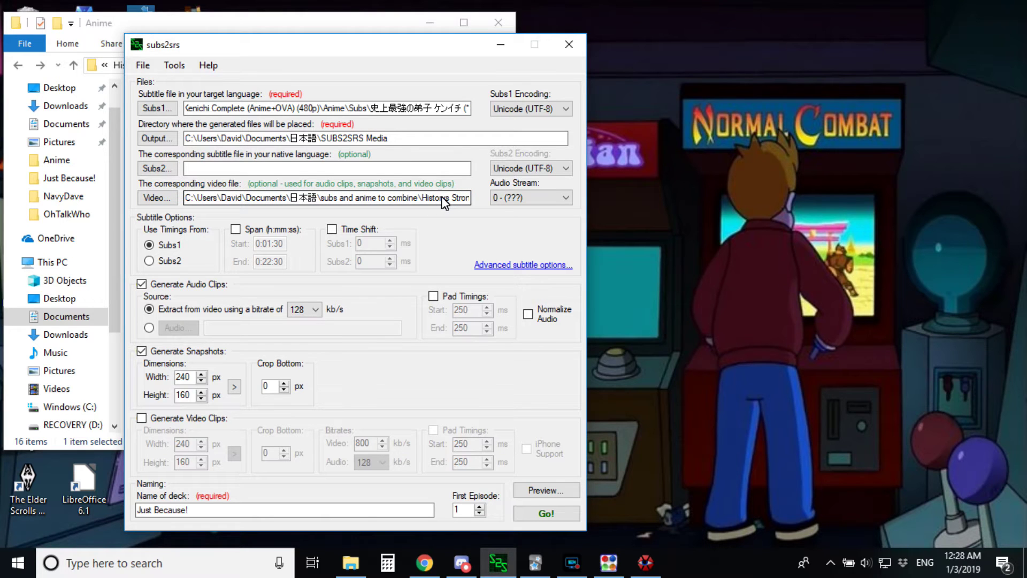
key(Right)
key(Right)
key(Right)
key(Right)
key(Right)
key(Right)
key(Right)
key(Right)
key(Right)
key(Right)
key(Right)
key(Right)
key(Right)
key(Right)
key(Right)
key(Right)
key(Right)
key(Right)
key(Right)
key(Right)
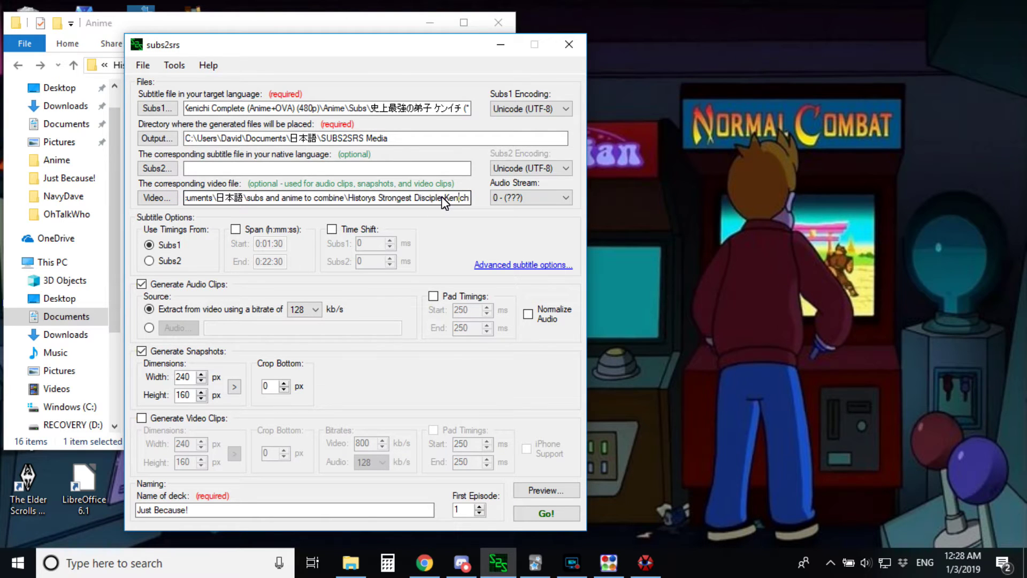
key(Right)
key(Right)
key(Right)
key(Right)
key(Right)
key(Right)
key(Right)
key(Right)
key(Right)
key(Right)
key(Right)
key(Right)
key(Right)
key(Right)
key(Right)
key(Right)
key(Right)
key(Right)
key(Right)
key(Right)
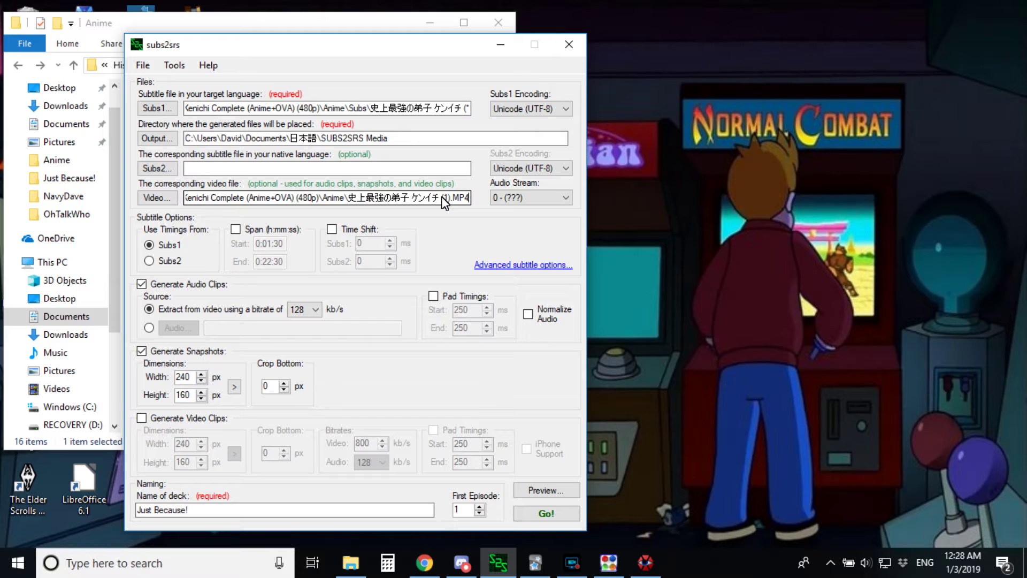
key(BackSpace)
key(BackSpace)
key(BackSpace)
key(BackSpace)
key(BackSpace)
key(BackSpace)
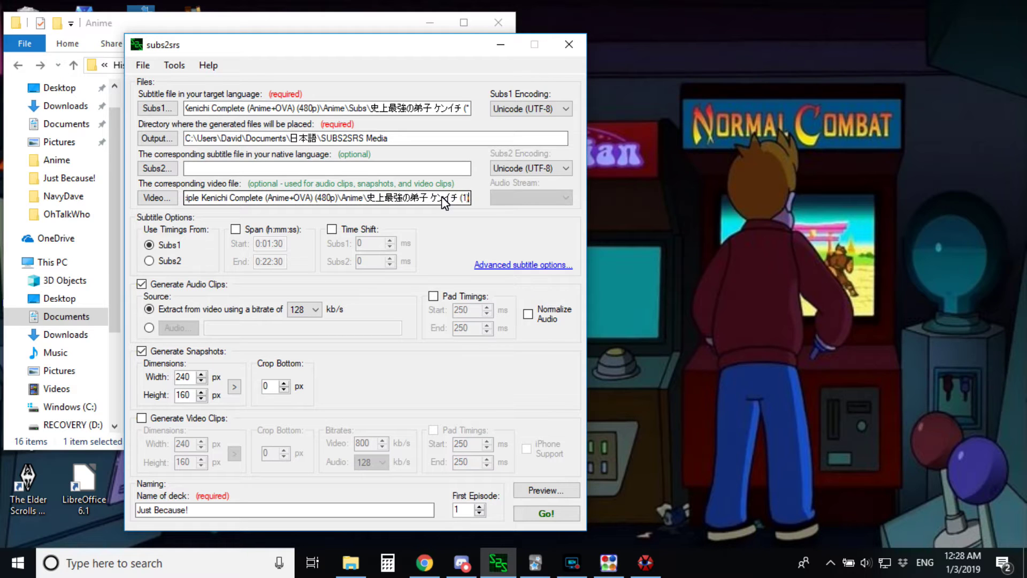
text(1)
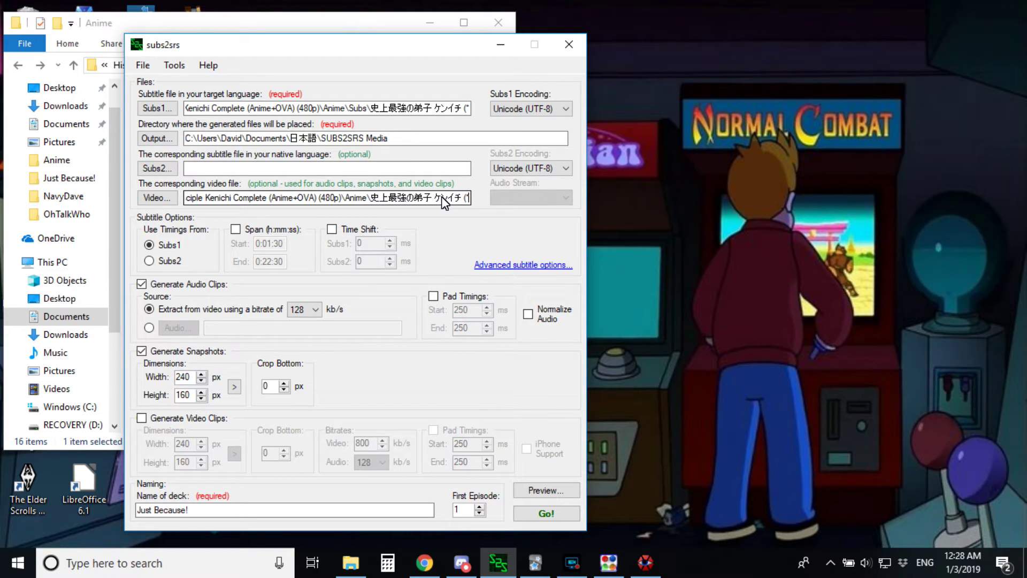
Step: Check the audio stream and Subs1 encoding choices, keeping 0 - (???) and Unicode (UTF-8)
click(542, 196)
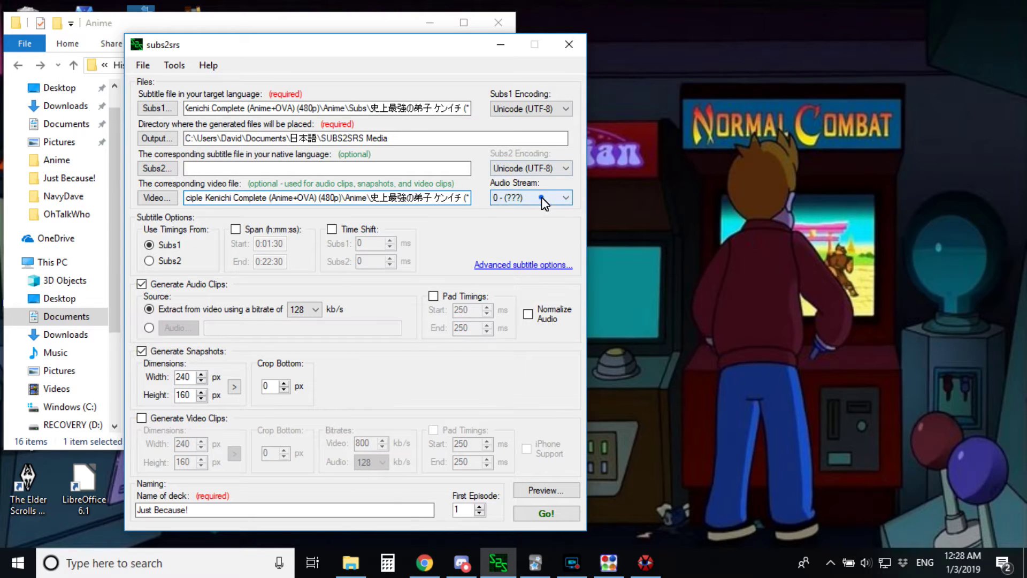
click(536, 199)
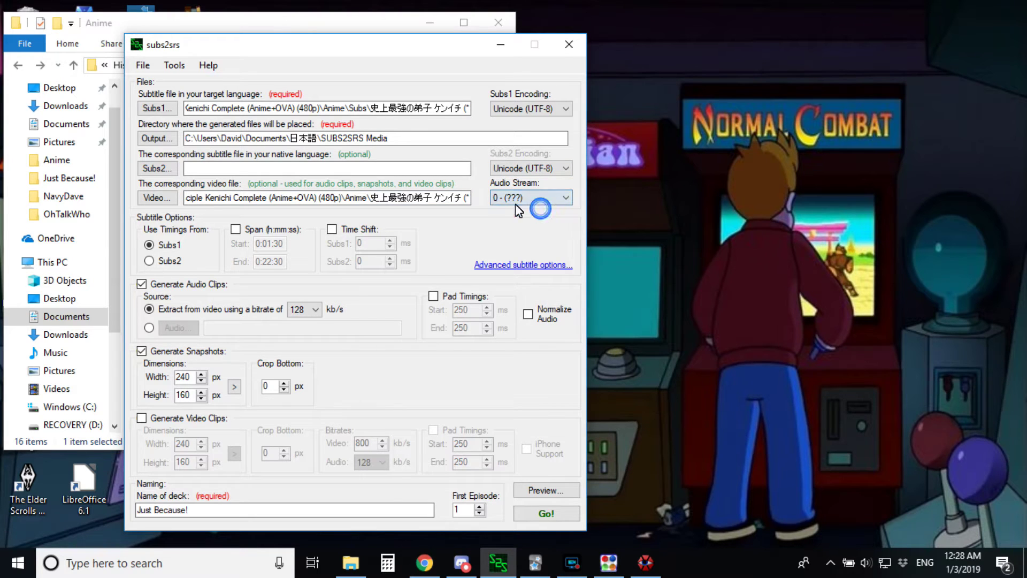
click(518, 194)
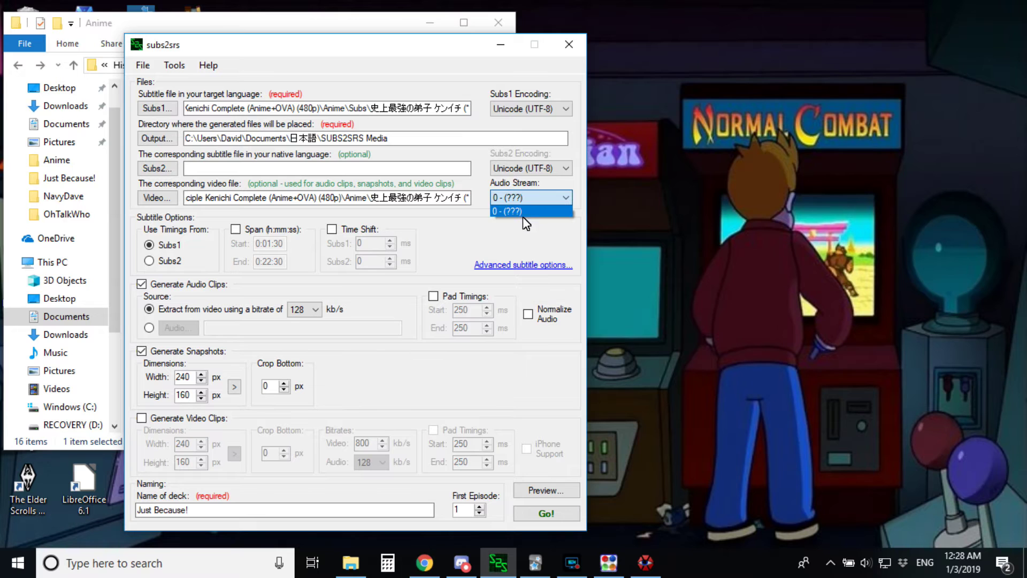
click(537, 200)
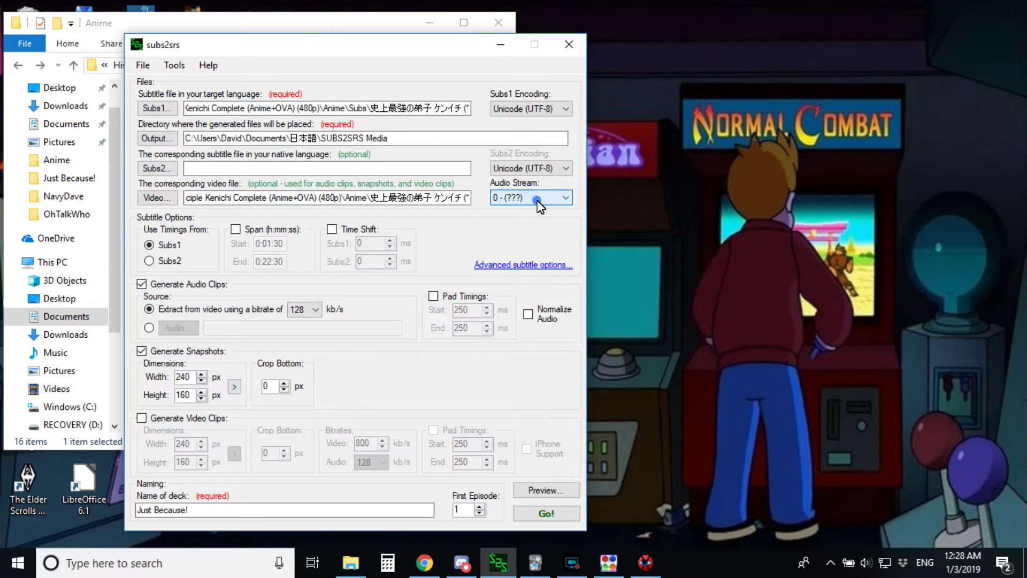
click(547, 106)
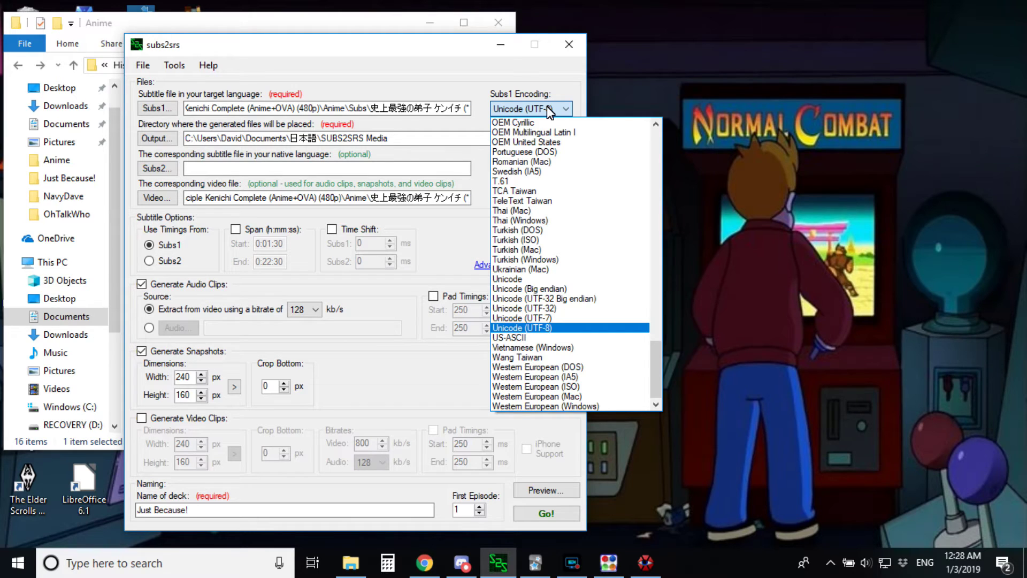
click(546, 106)
click(461, 233)
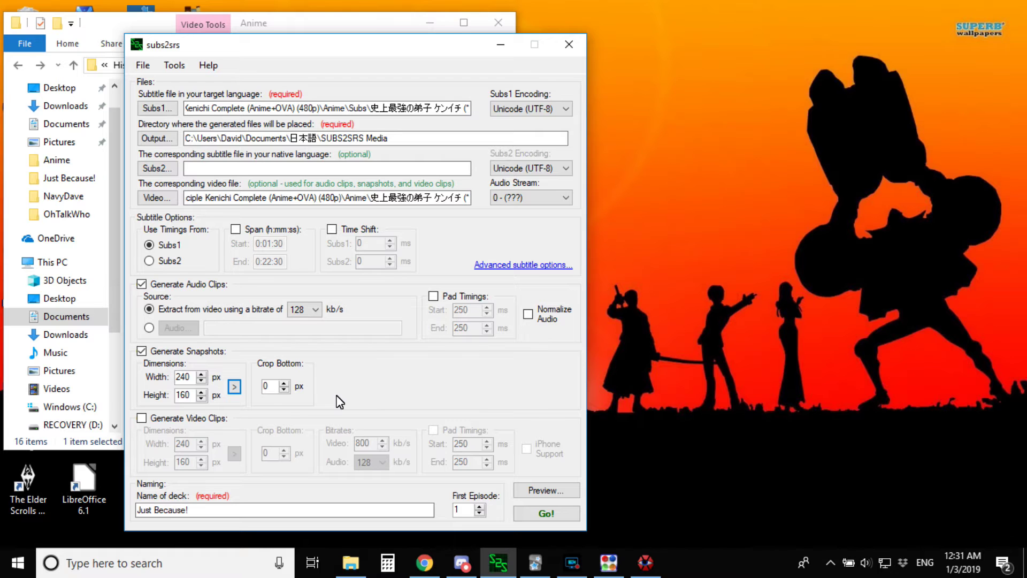
Step: Set the bottom crop of the generated snapshots to 60 px
click(270, 387)
text(60)
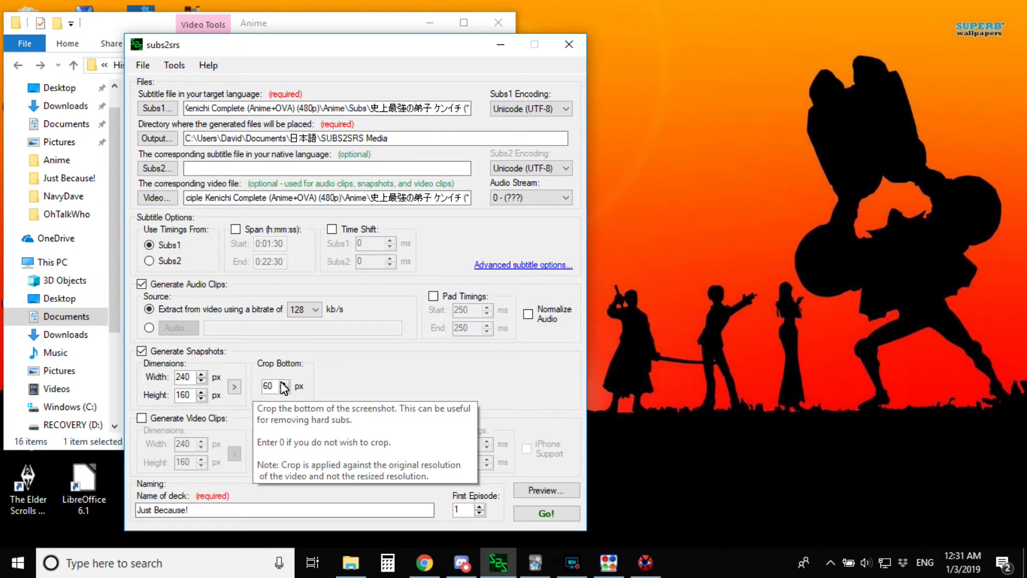
Step: Replace the deck name with Kenichi and keep the first episode number at 1
click(425, 384)
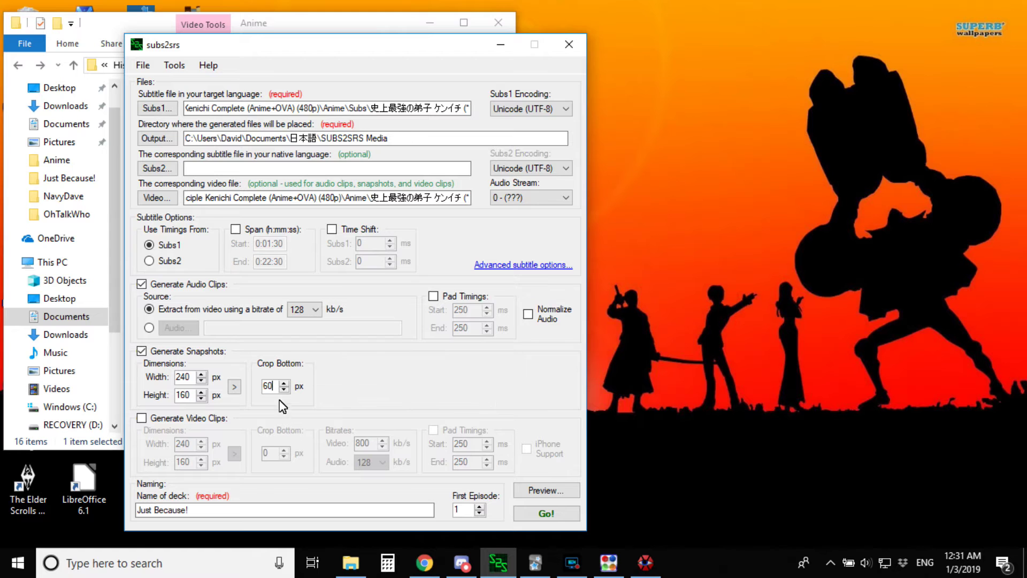
mouse_move(288, 396)
click(283, 510)
key(BackSpace)
key(BackSpace)
key(BackSpace)
key(BackSpace)
key(BackSpace)
key(BackSpace)
key(BackSpace)
key(BackSpace)
key(BackSpace)
key(BackSpace)
key(BackSpace)
key(BackSpace)
key(BackSpace)
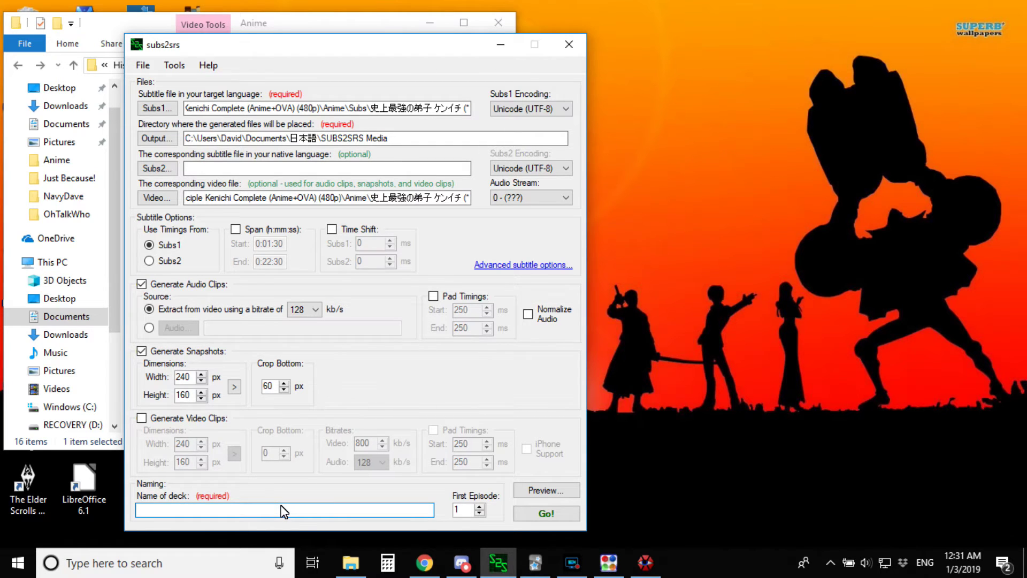
text(Kenichi)
double_click(456, 511)
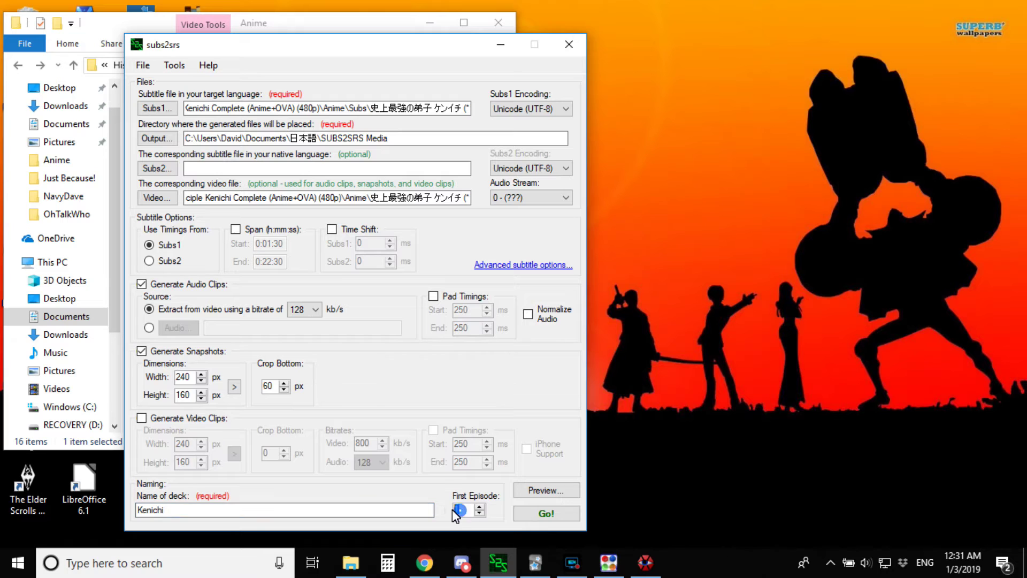
click(468, 513)
Step: Preview the deck and check the snapshots of several episode 1 lines, up to いきなり何すんですか！ 僕を殺す気か？
click(531, 491)
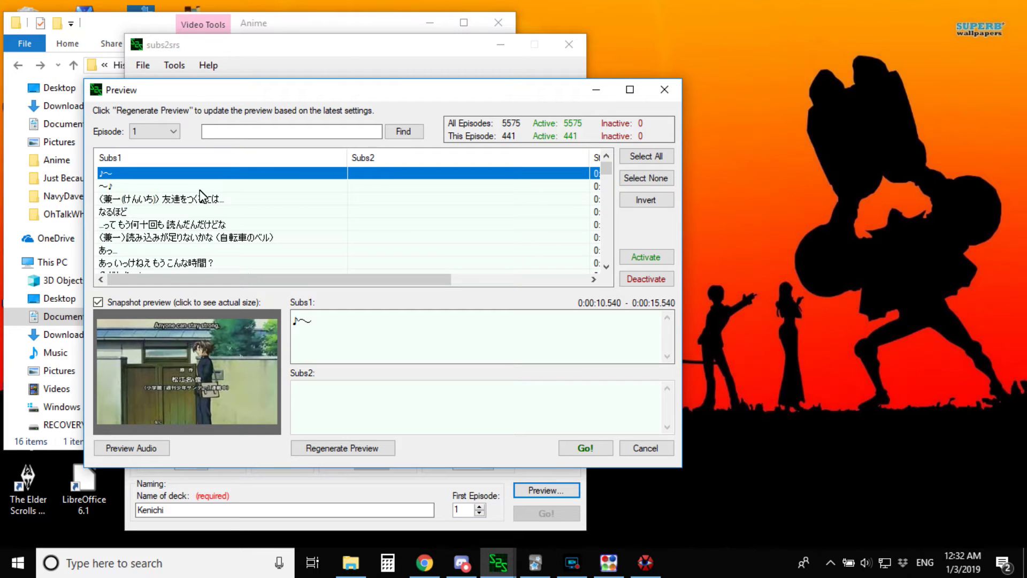
click(193, 211)
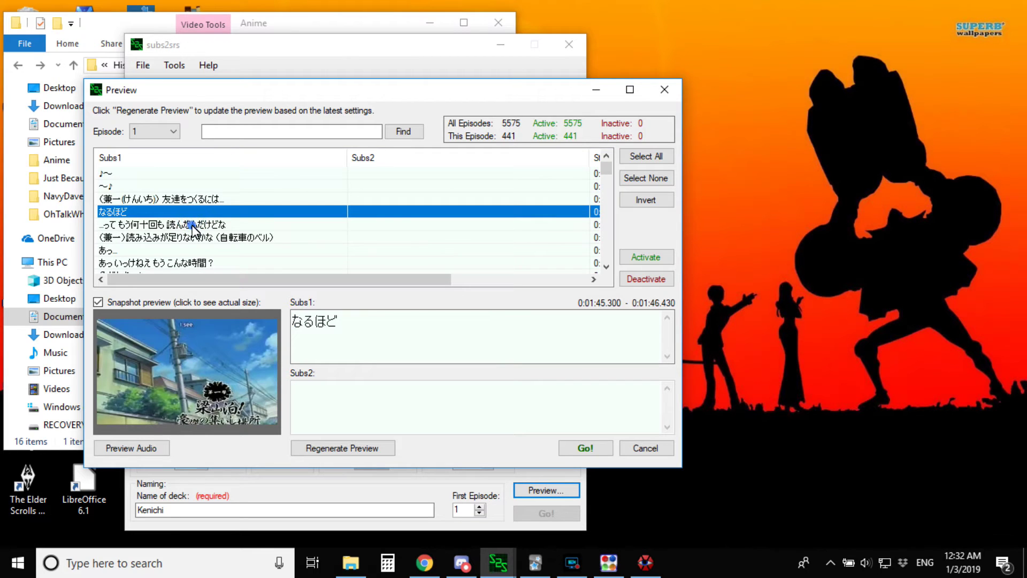
click(194, 226)
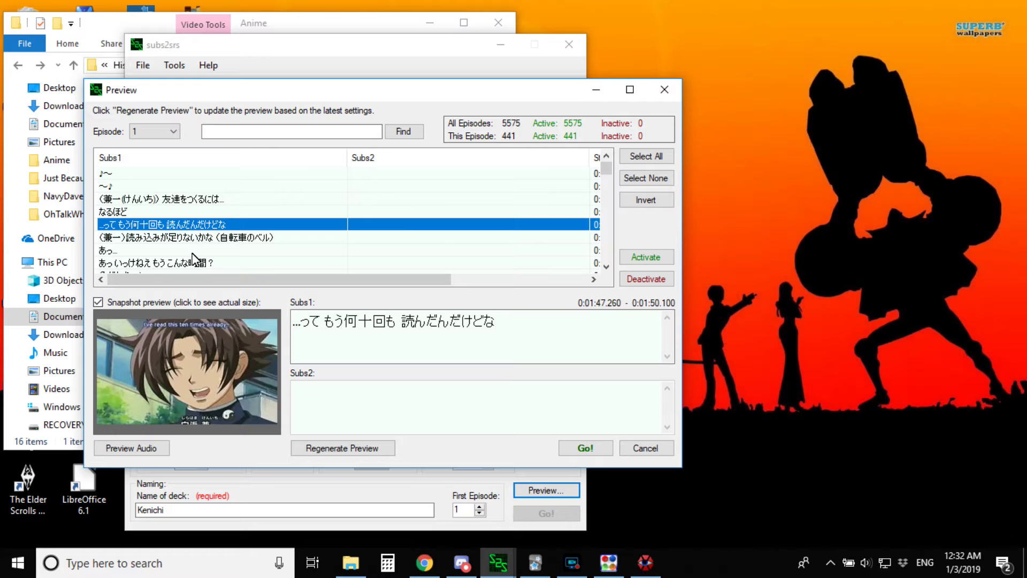
click(234, 238)
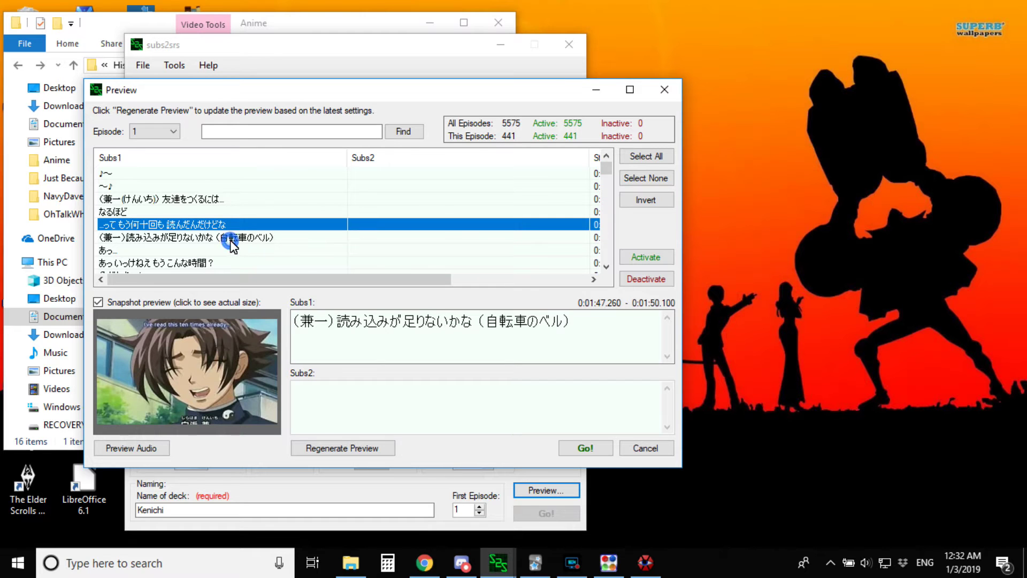
click(193, 262)
scroll(192, 262, down, 3)
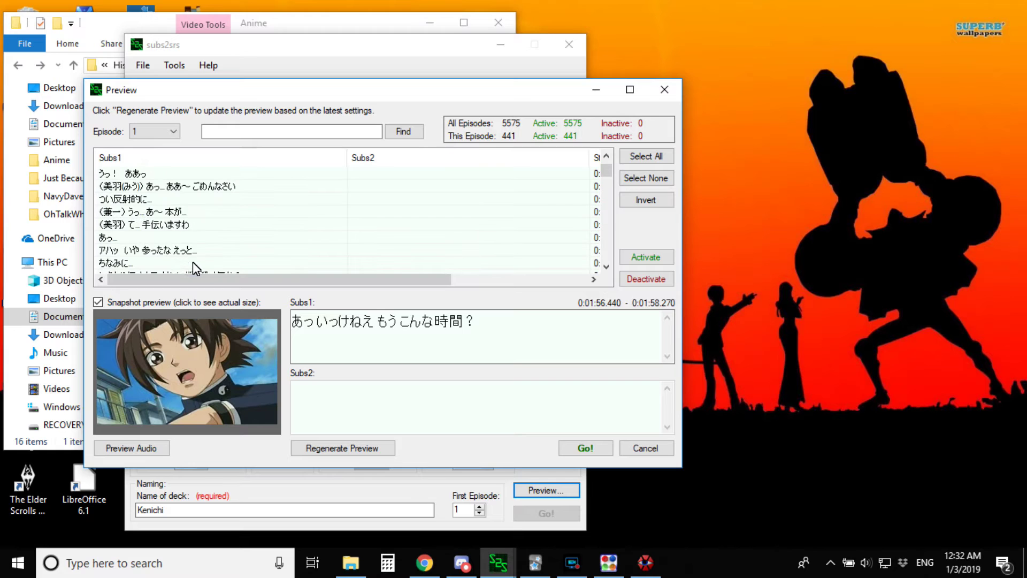
click(163, 251)
scroll(162, 258, down, 1)
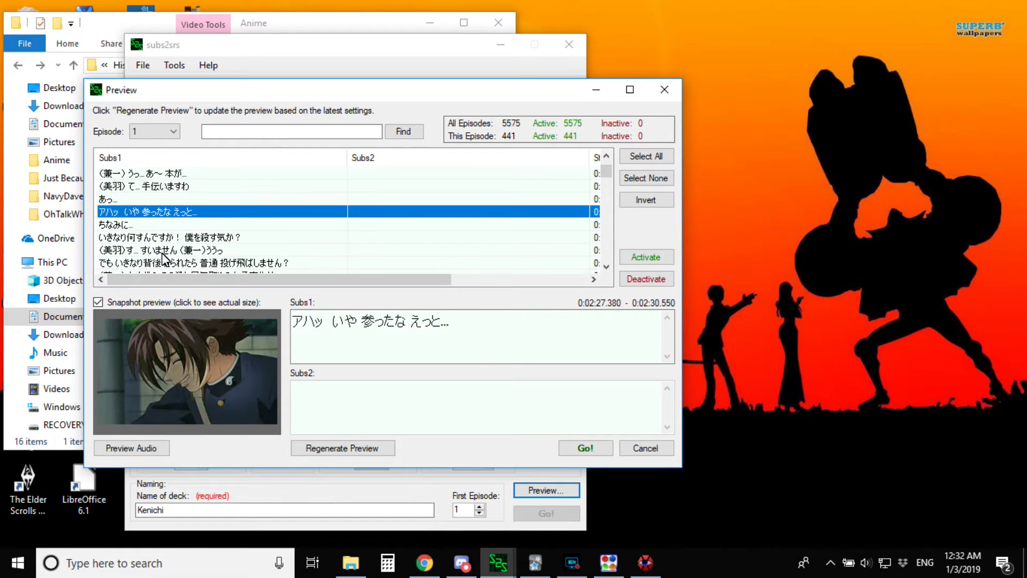
click(165, 238)
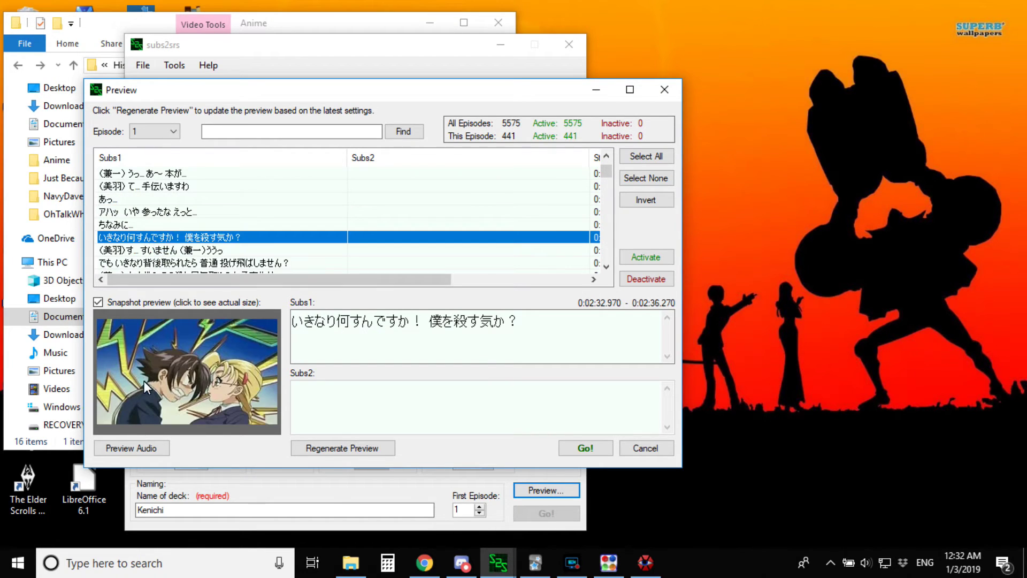
Step: Examine the Subs1 text of the selected line and play its audio preview
drag(557, 326, 301, 300)
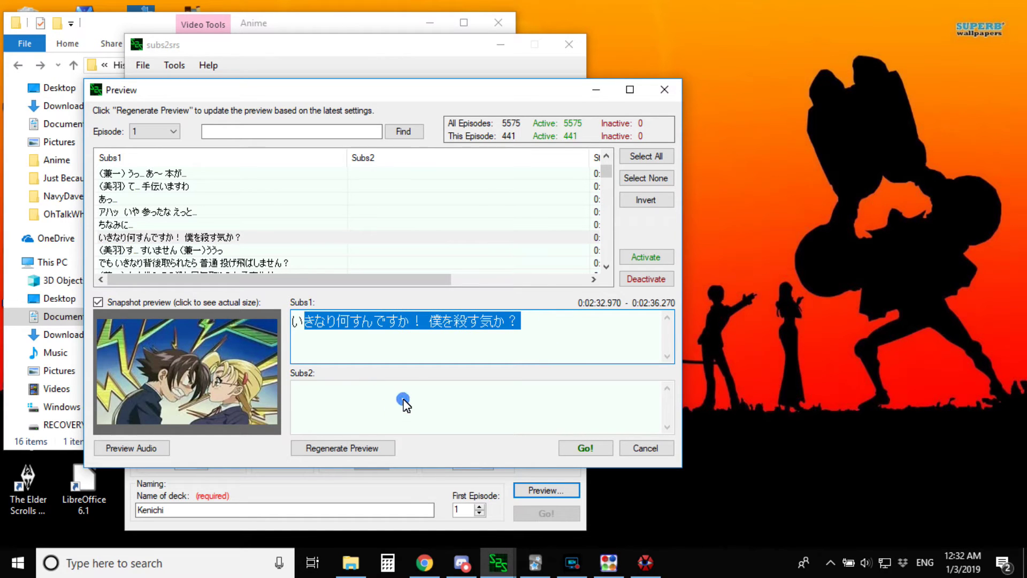
click(506, 337)
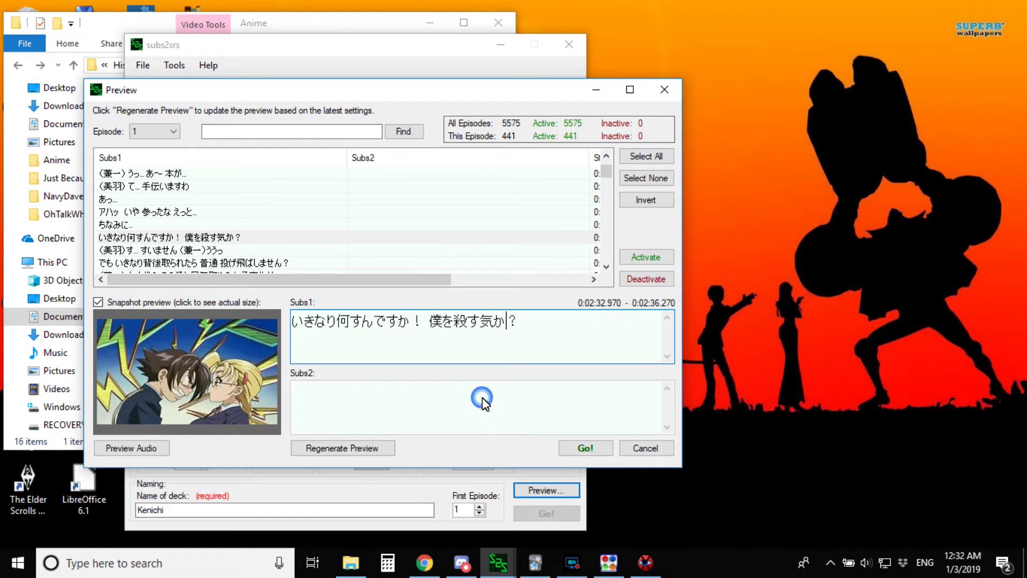
click(527, 339)
click(161, 449)
Step: Look through the remaining episode 1 lines and the episode list, and start generating the deck
drag(604, 176, 605, 256)
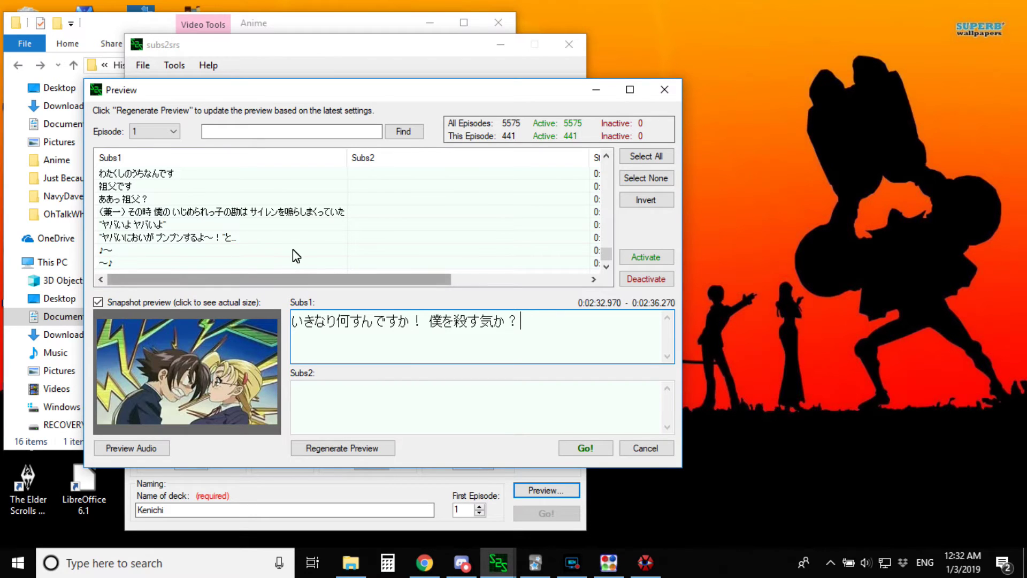
drag(606, 250, 610, 150)
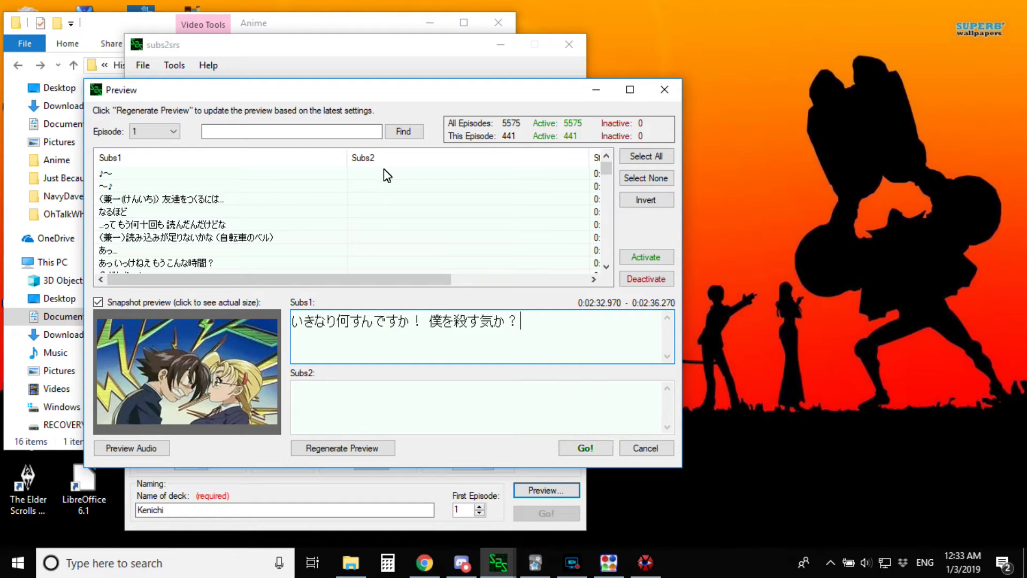
click(161, 132)
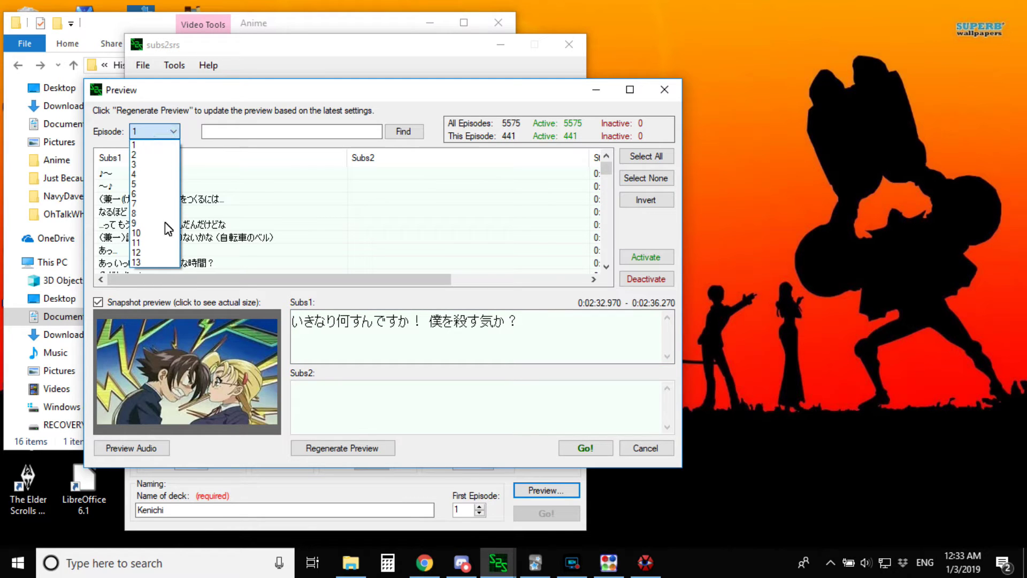
click(185, 123)
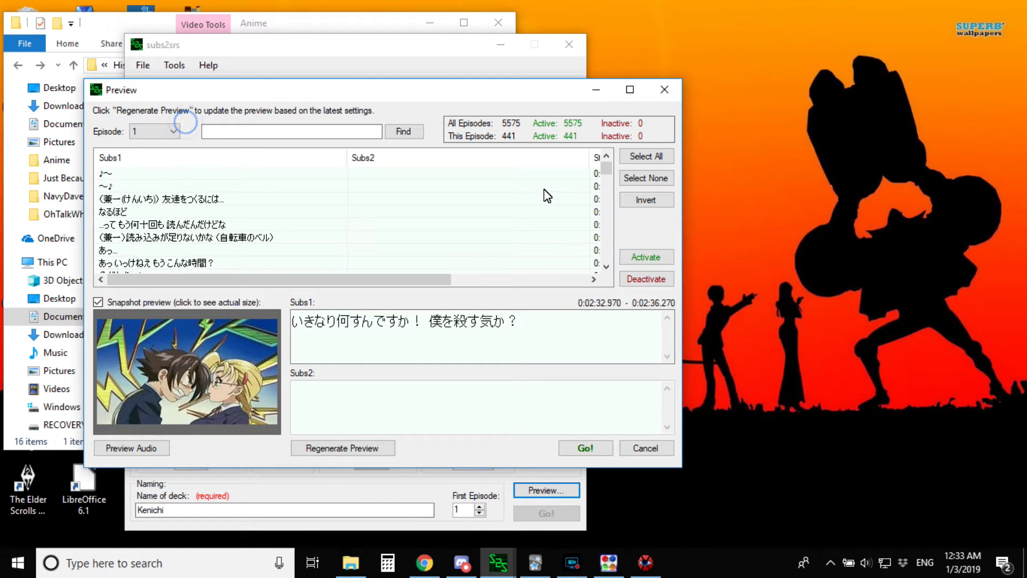
click(602, 444)
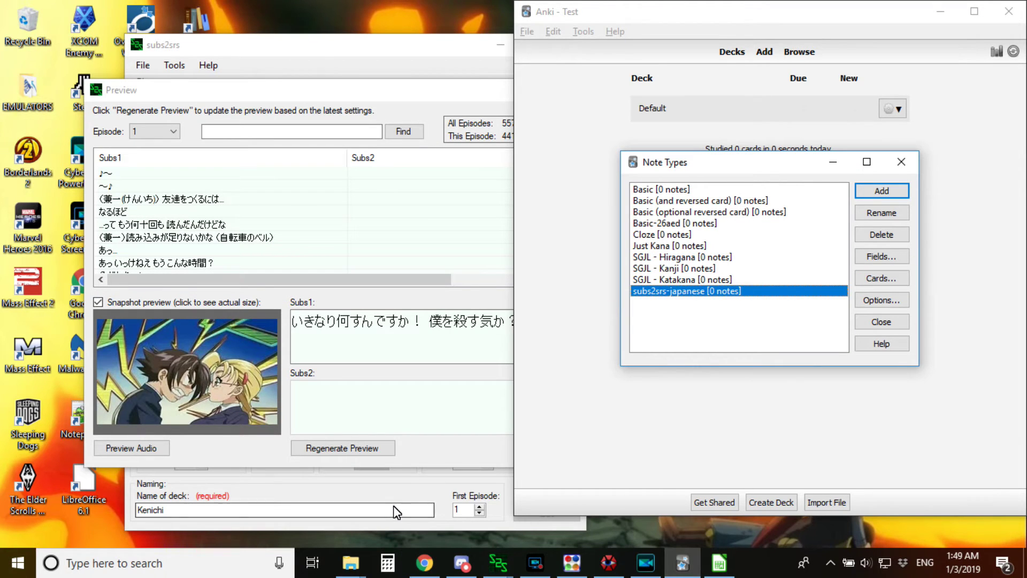
Step: Find Kenichi.tsv in the SUBS2SRS Media folder and look through its rows in LibreOffice Calc
click(359, 573)
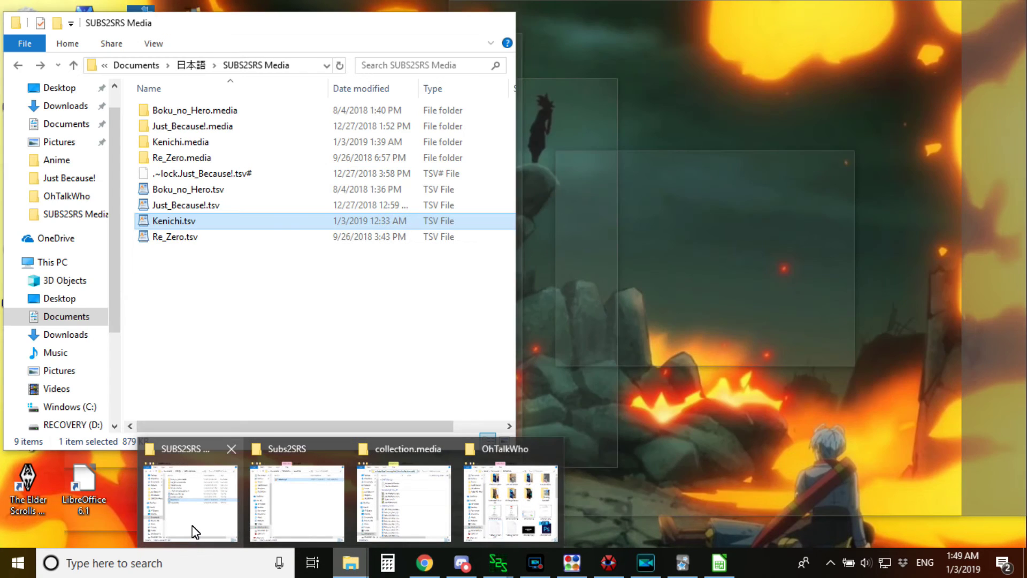
click(193, 526)
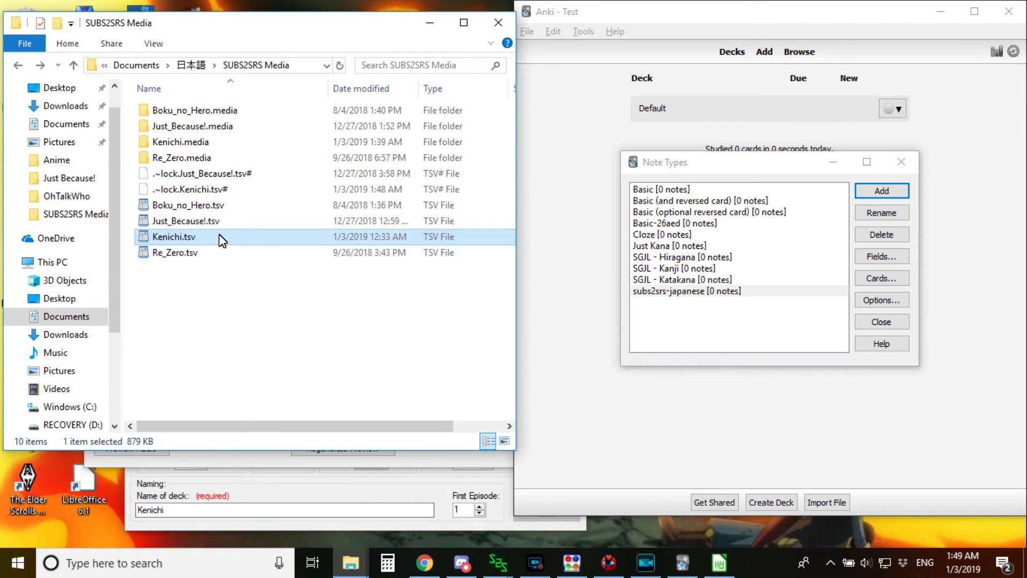
click(431, 32)
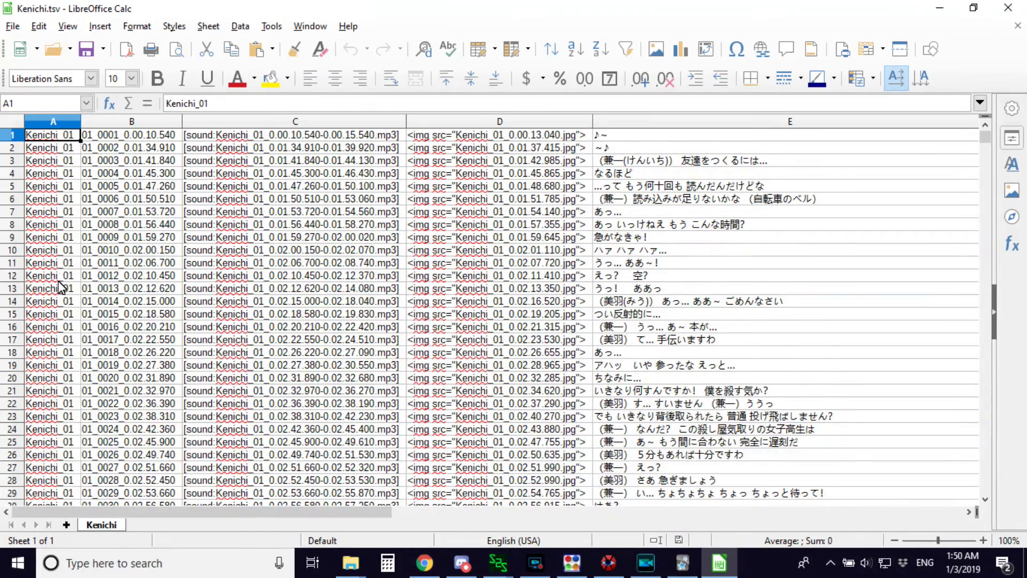
scroll(61, 279, down, 20)
scroll(61, 279, down, 20)
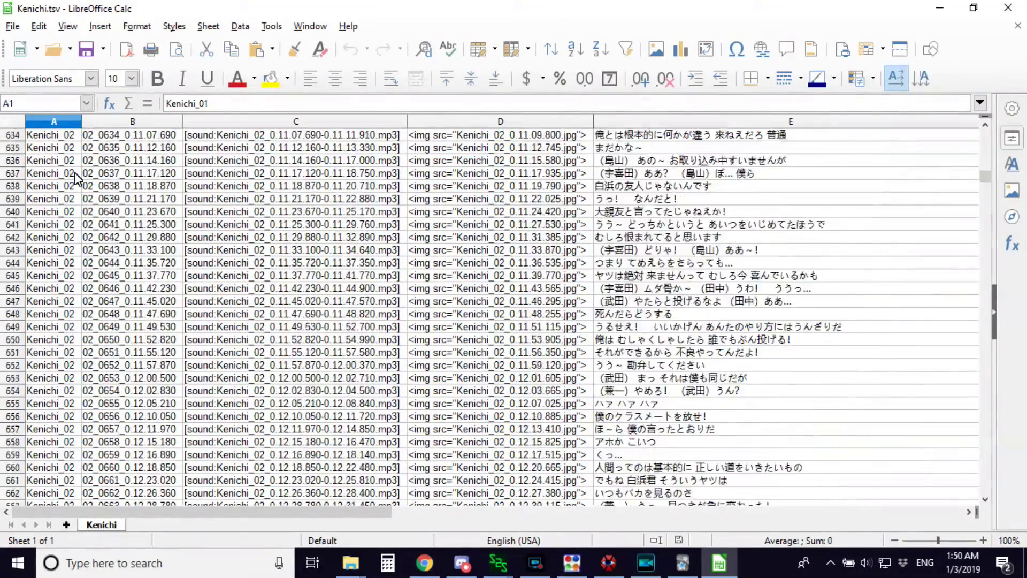
scroll(77, 178, up, 20)
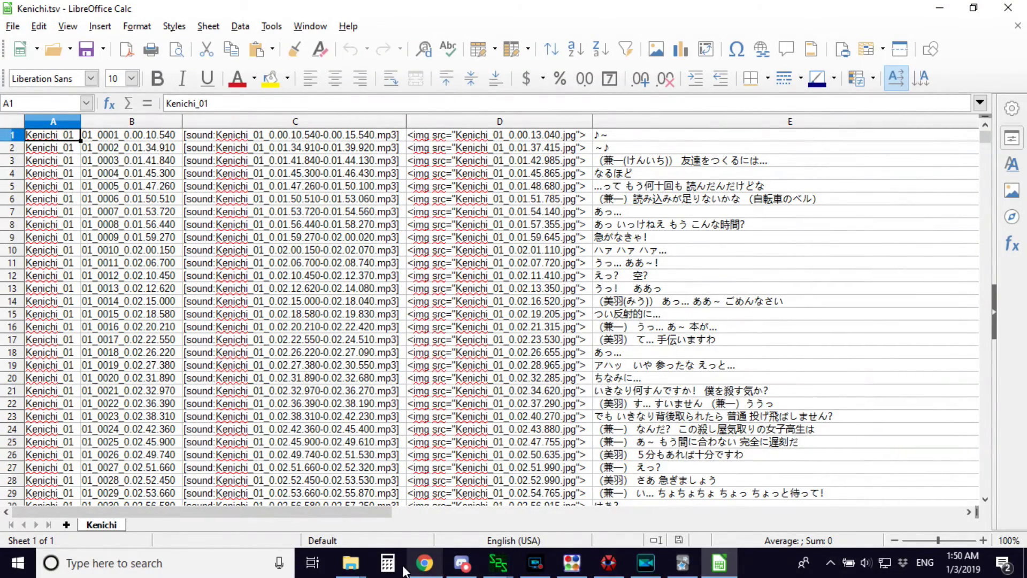
Step: Switch to Anki, open the fields of the subs2srs-japanese note type and review SequenceMarker, Audio and Snapshot
click(683, 562)
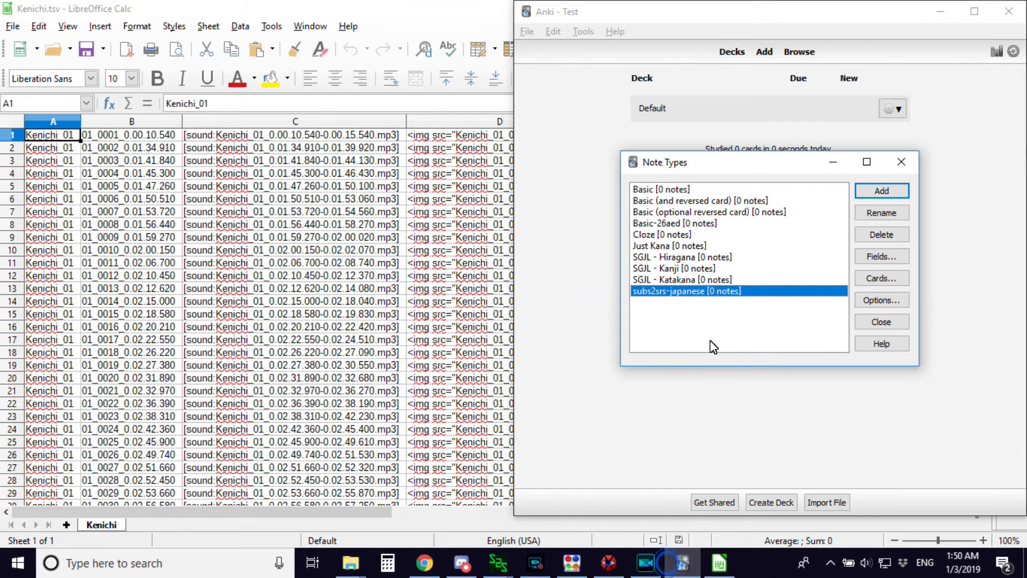
click(717, 292)
click(884, 258)
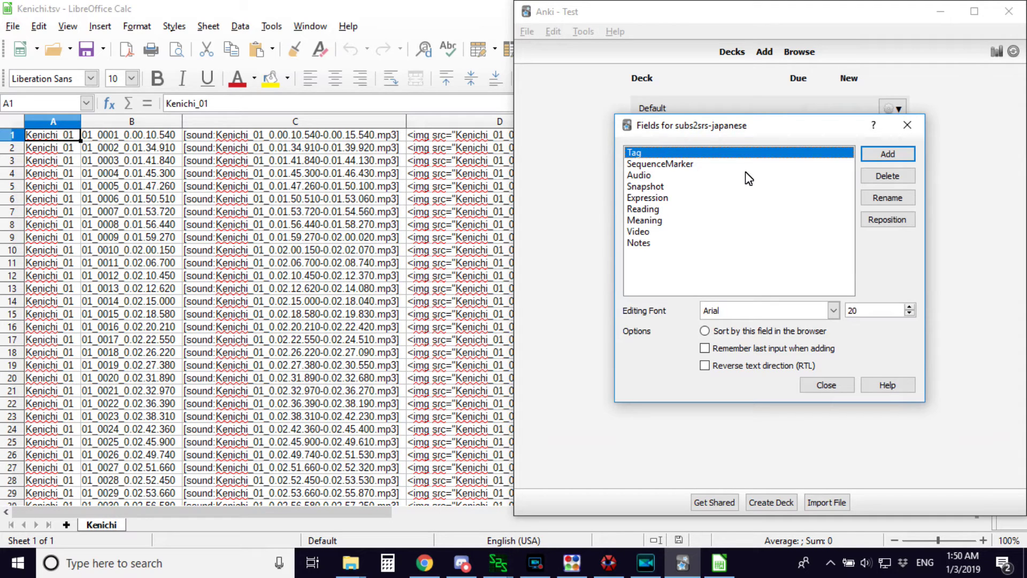
click(663, 166)
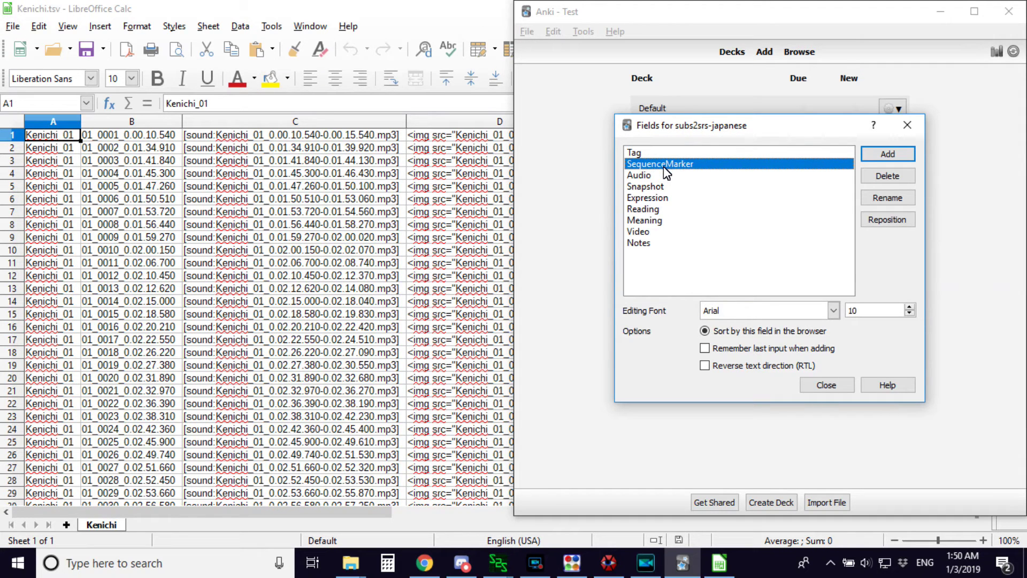
click(650, 175)
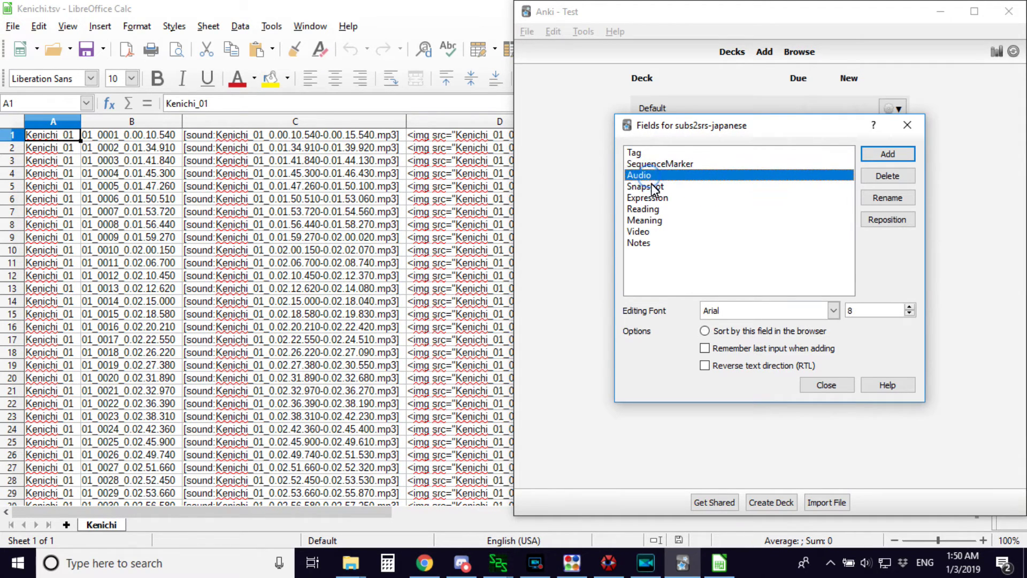
click(650, 187)
Step: Switch to LibreOffice Calc and examine the audio, snapshot and subtitle text columns of Kenichi.tsv
click(467, 149)
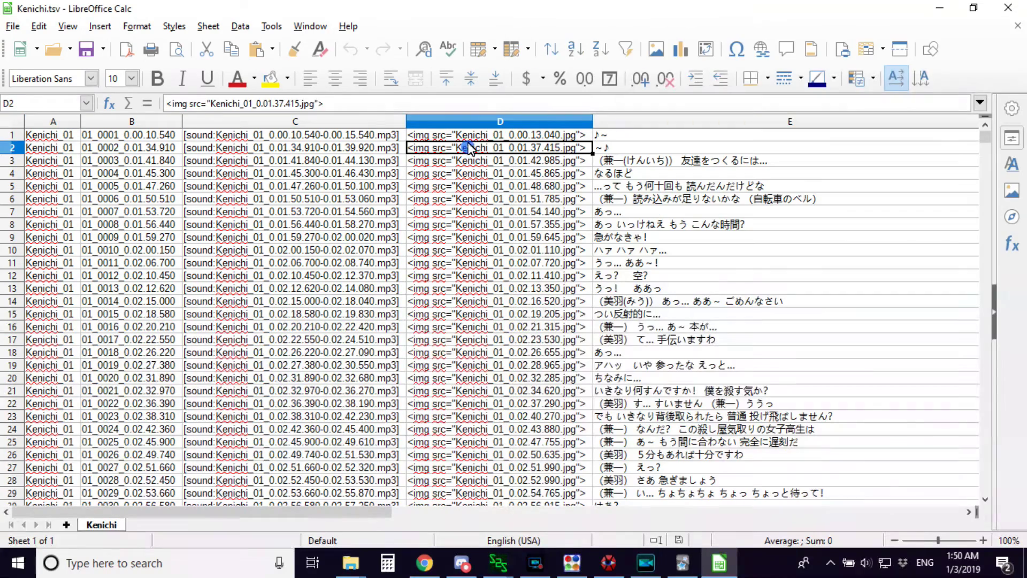
click(363, 135)
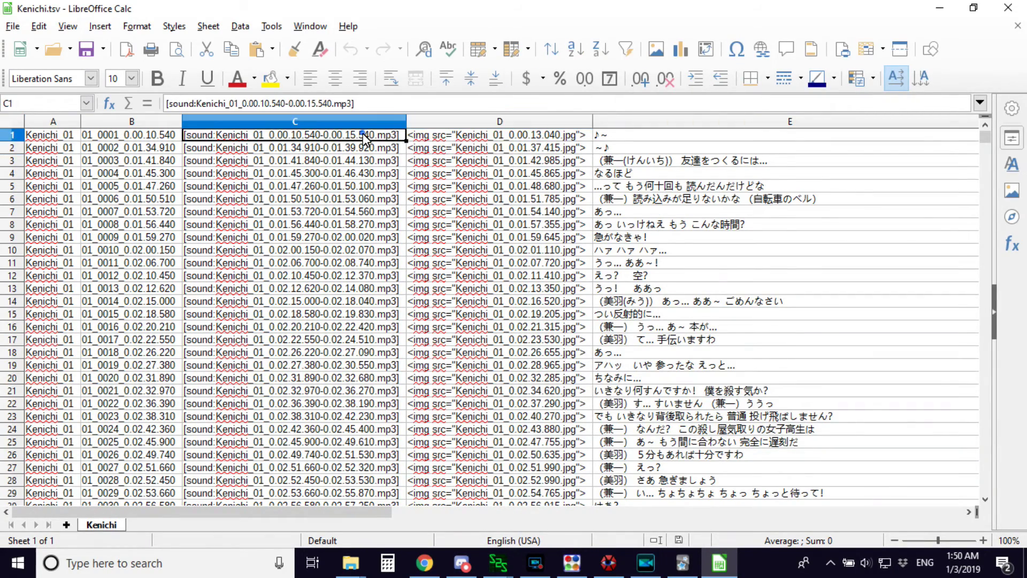
click(425, 135)
click(604, 136)
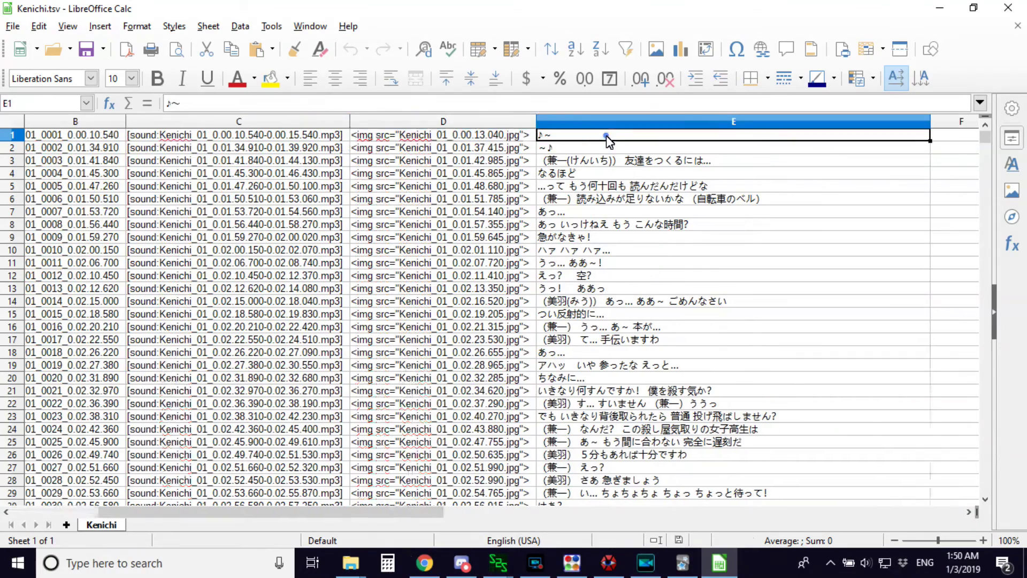
Step: Return to Anki and review the Expression, Reading, Meaning, Video and Notes fields of the note type
key(alt+Tab)
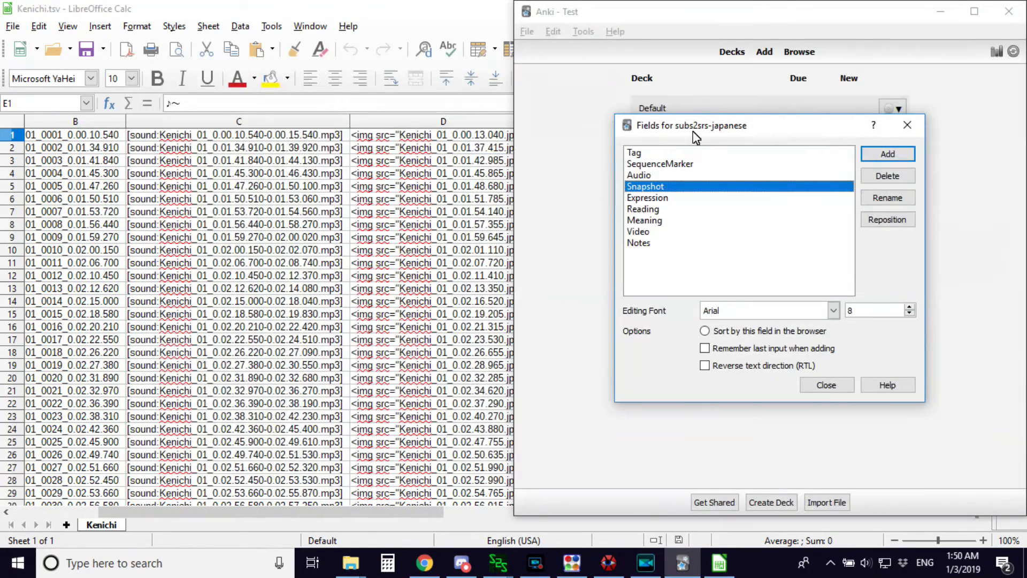
click(661, 198)
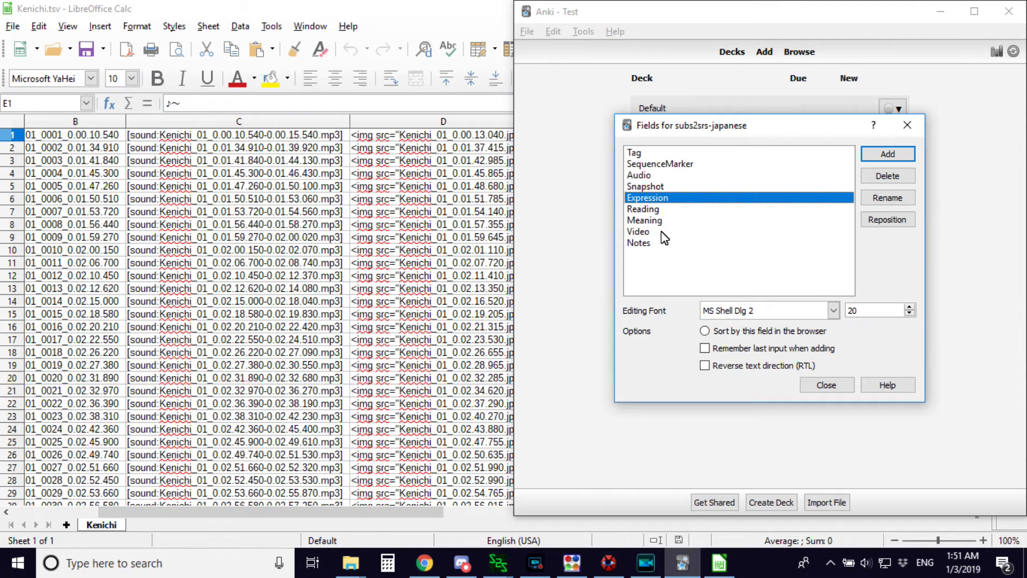
click(659, 209)
click(659, 220)
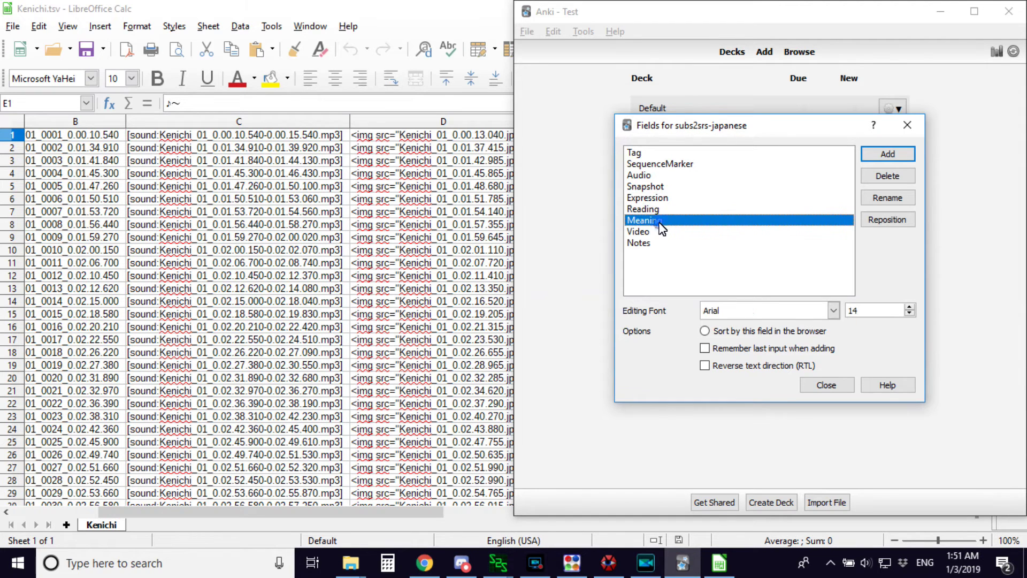
click(650, 231)
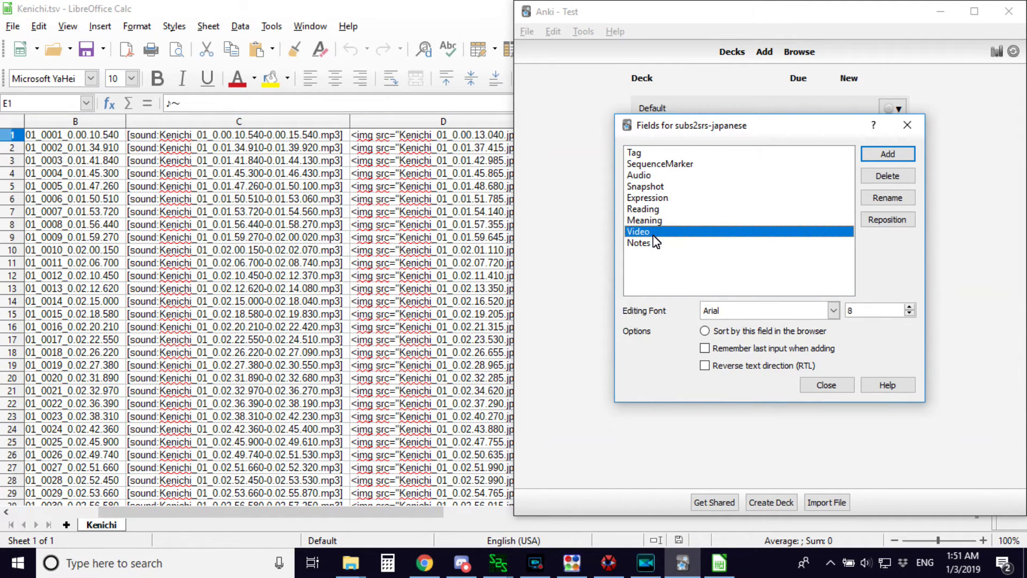
click(659, 244)
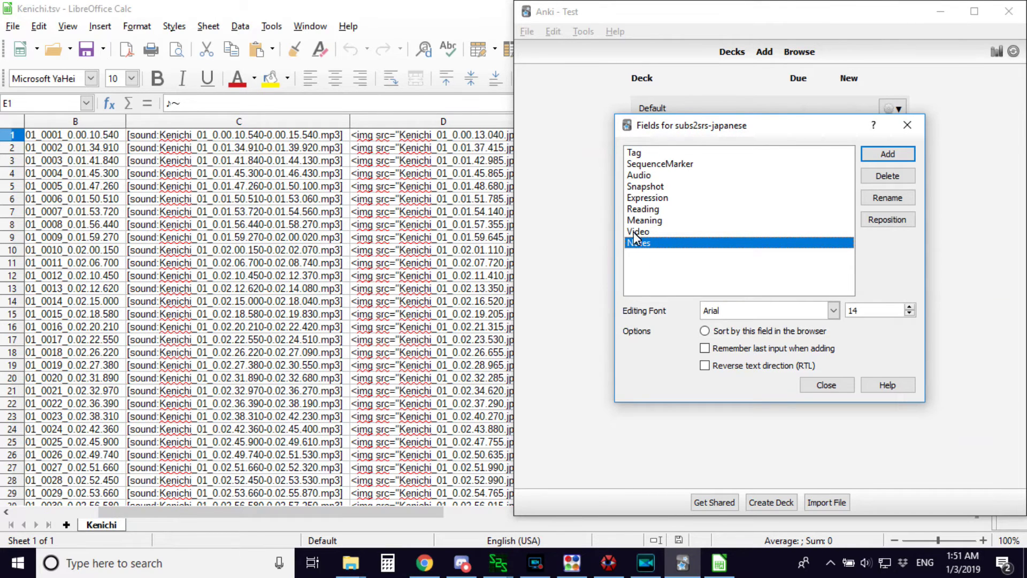
Step: Switch back to Kenichi.tsv in LibreOffice Calc and examine the first subtitle lines in column E
click(465, 186)
click(624, 152)
click(626, 159)
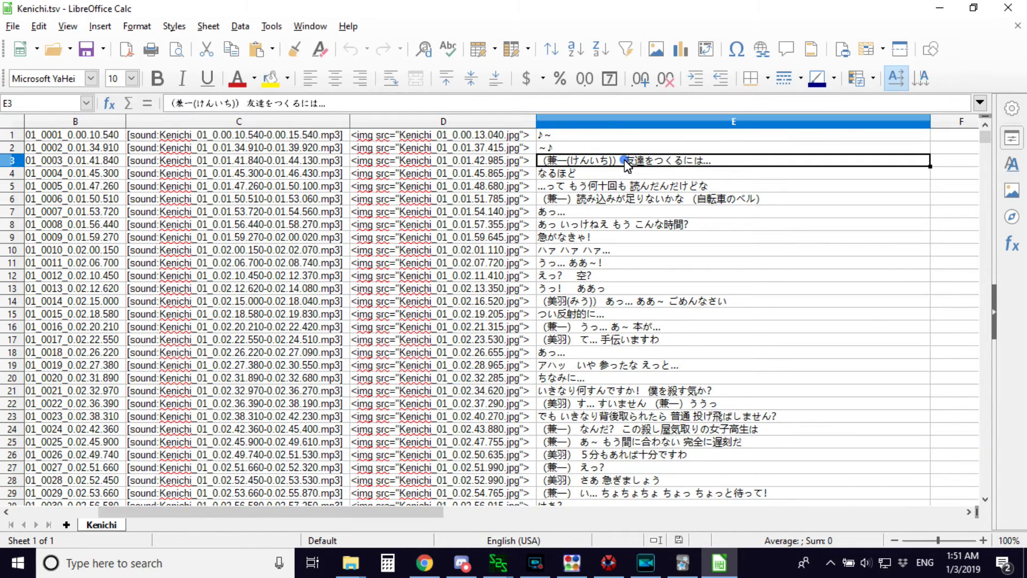
Step: Switch to Anki and review the Reading and Meaning fields of the subs2srs-japanese note type
key(alt+Tab)
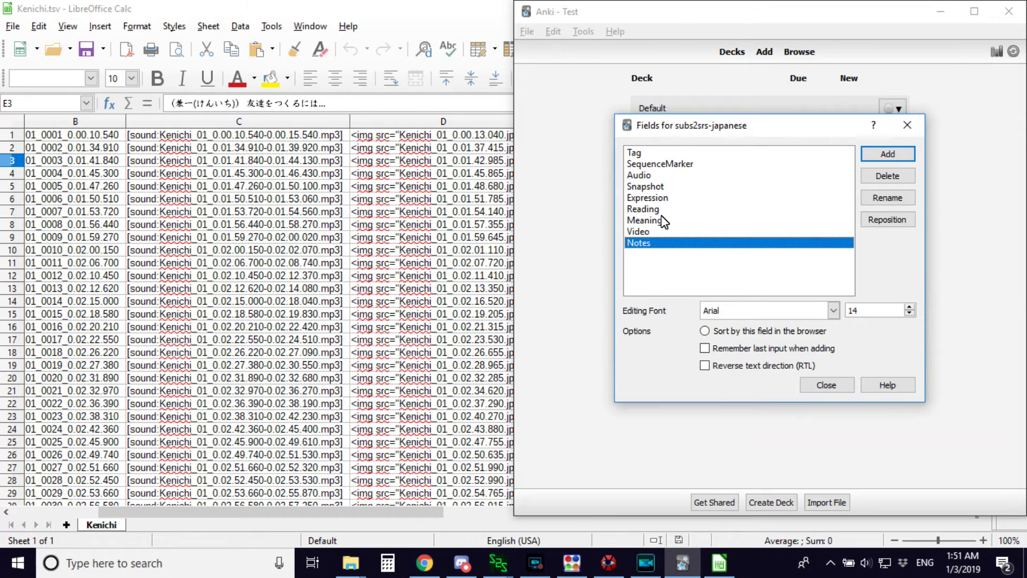
click(660, 211)
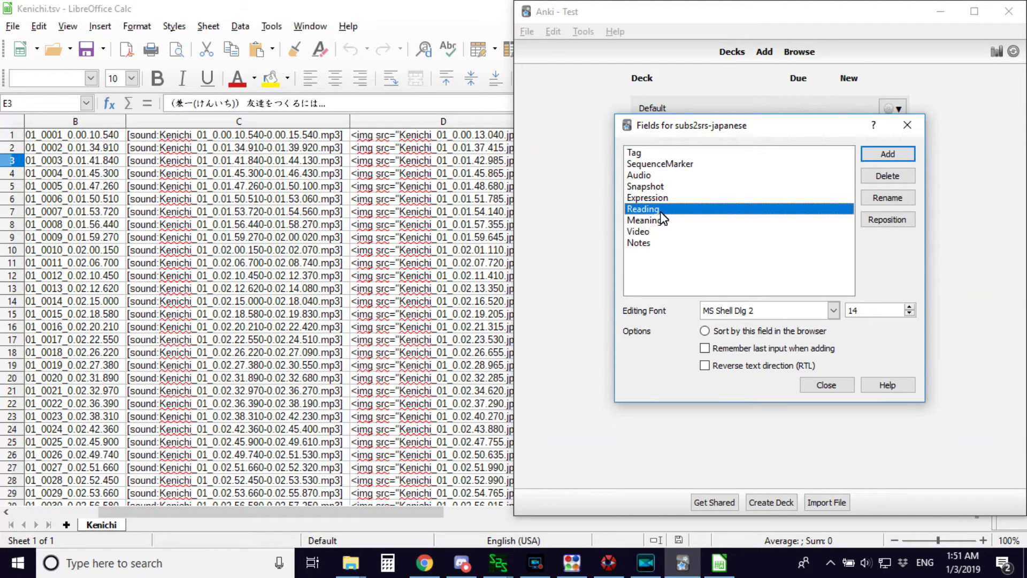
click(676, 221)
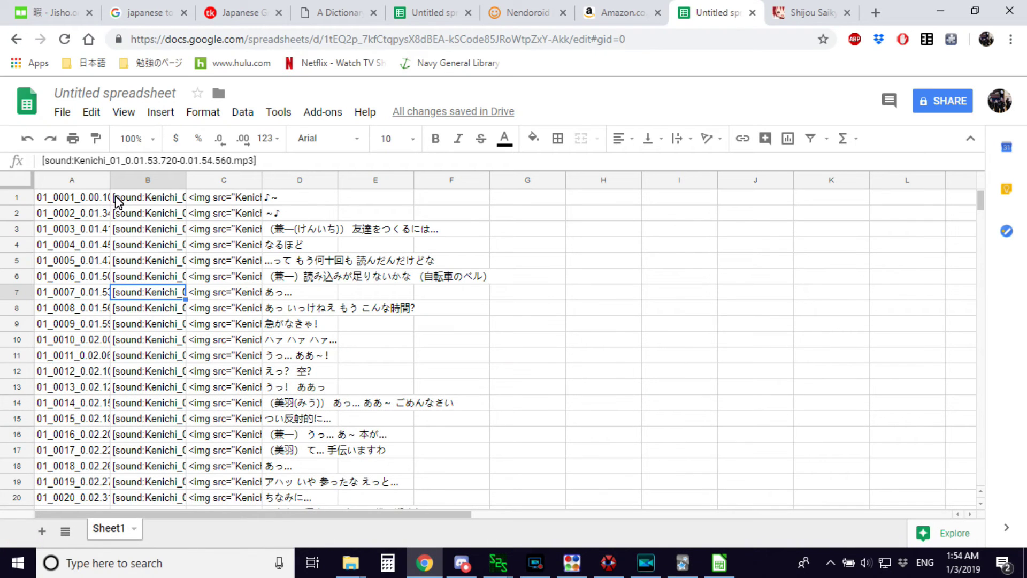
Step: Open cell F1 for editing in the Google Sheets copy of the Kenichi subtitle data
click(331, 202)
click(372, 201)
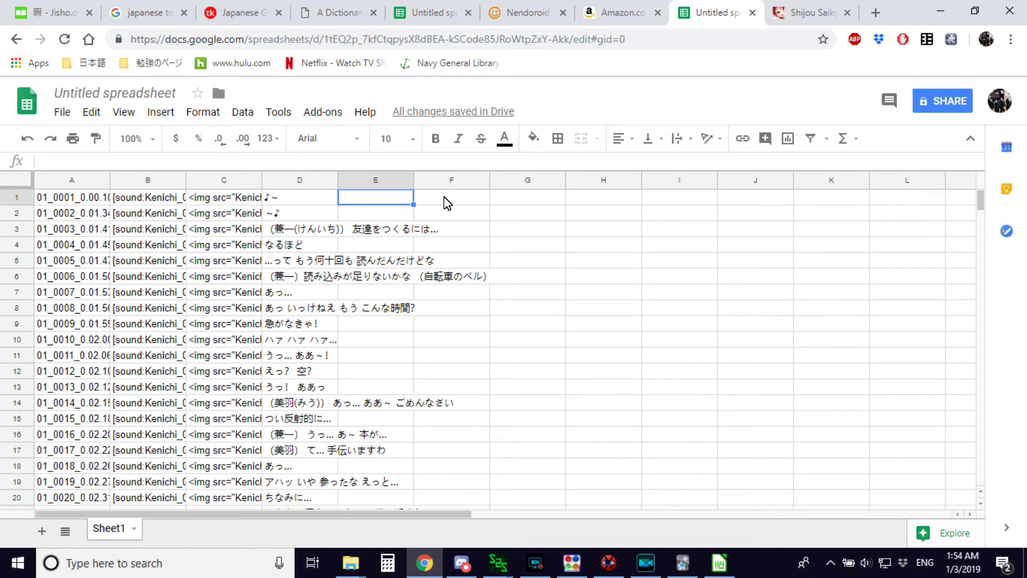
click(444, 198)
key(Return)
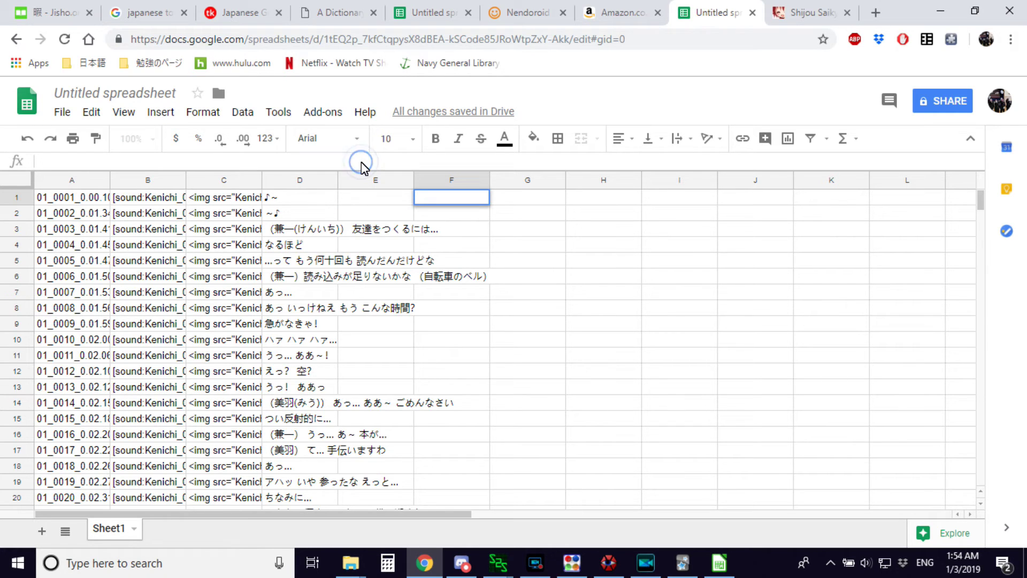
text(G)
text(OOGLI)
key(BackSpace)
text(E)
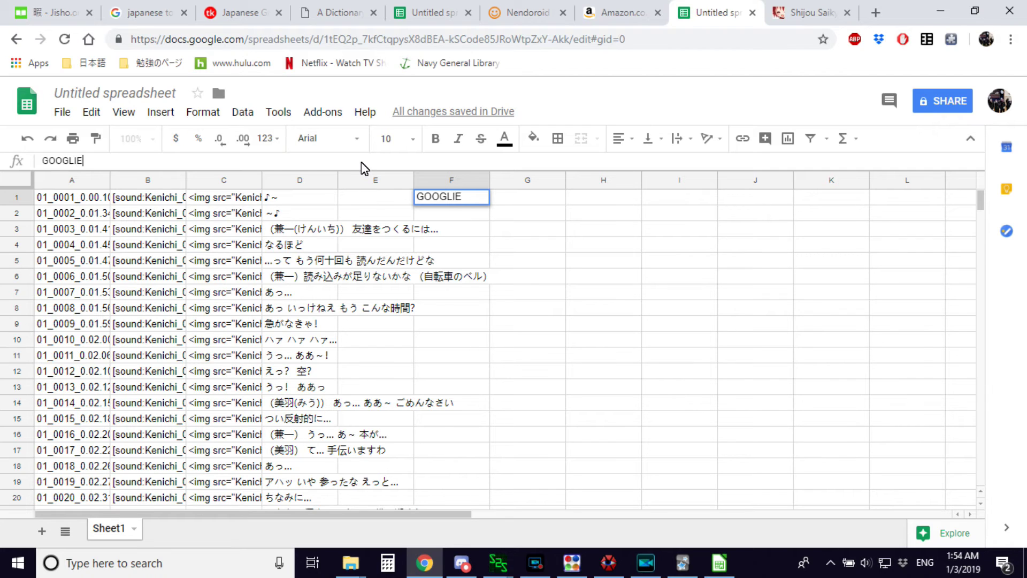
text(T)
key(BackSpace)
key(BackSpace)
key(BackSpace)
key(BackSpace)
key(BackSpace)
key(BackSpace)
key(BackSpace)
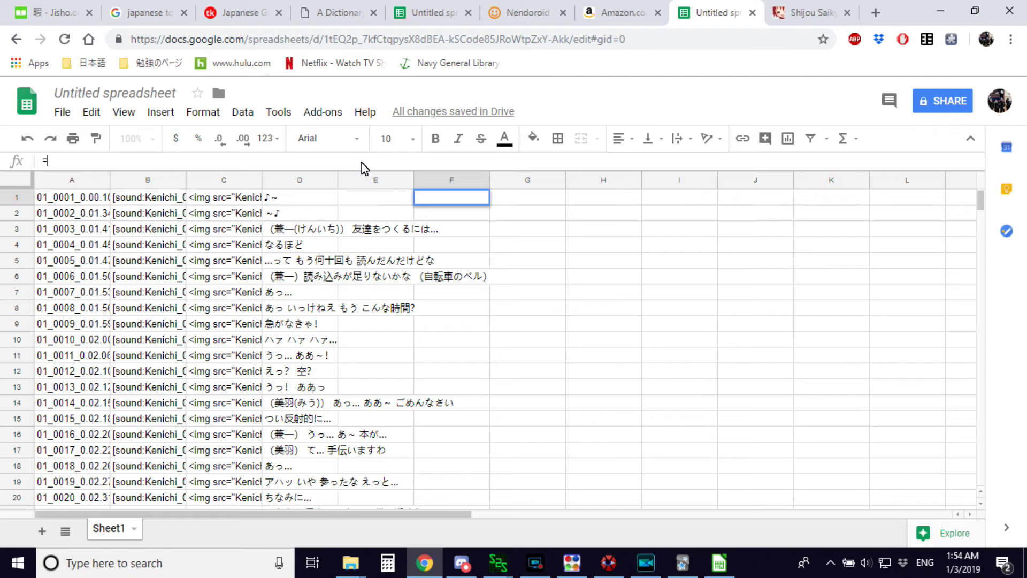
Step: Enter =GOOGLETRANSLATE(D1,"ja","en") in cell F1 and fill the formula down column F for all 5575 subtitle rows
text(=googl)
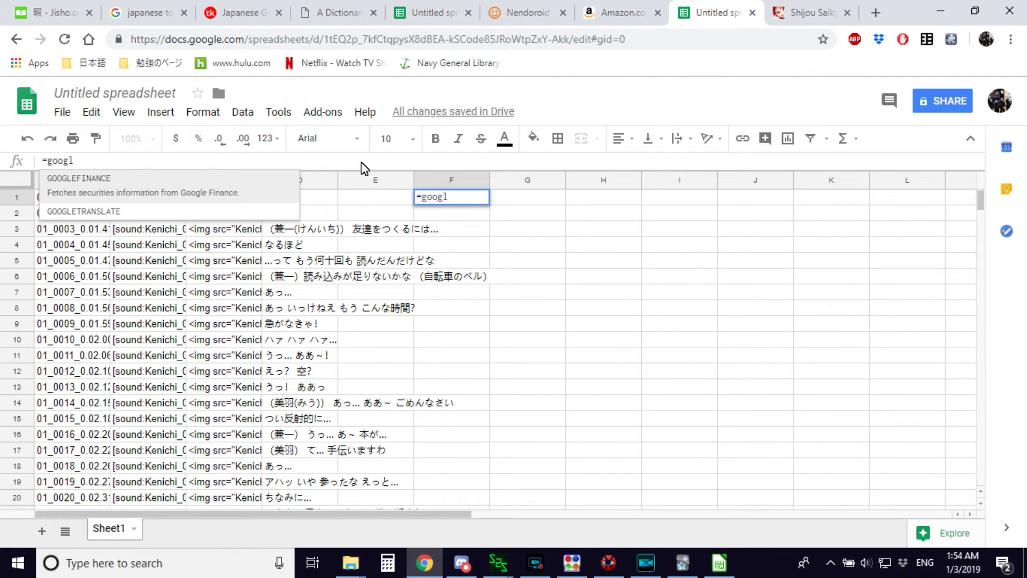
click(232, 201)
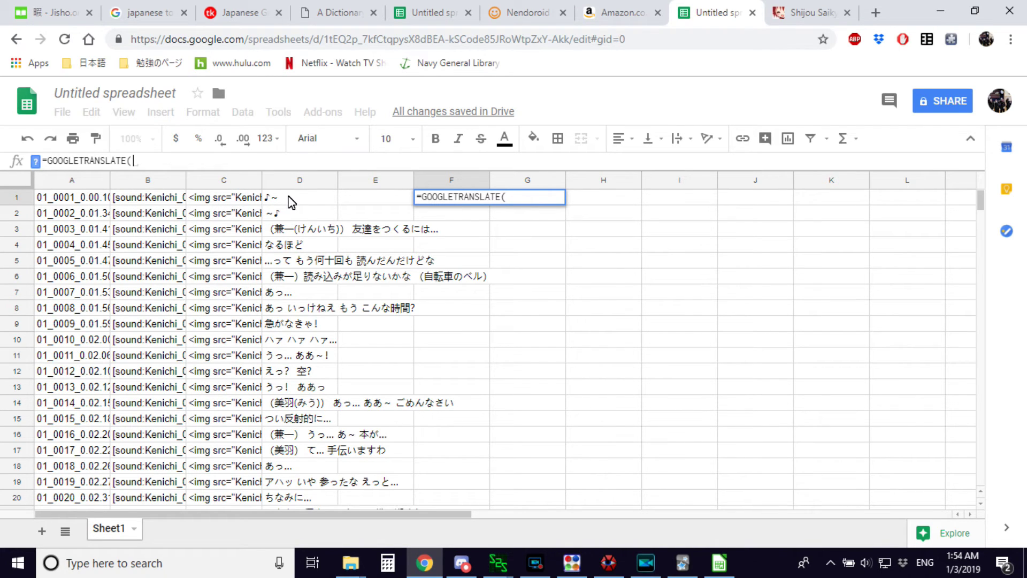
click(289, 199)
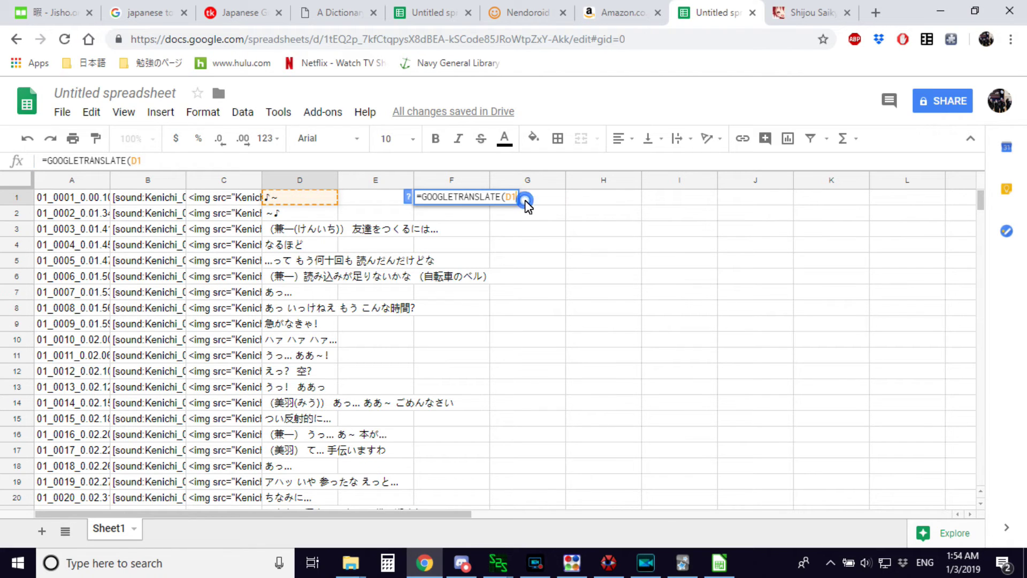
text(,)
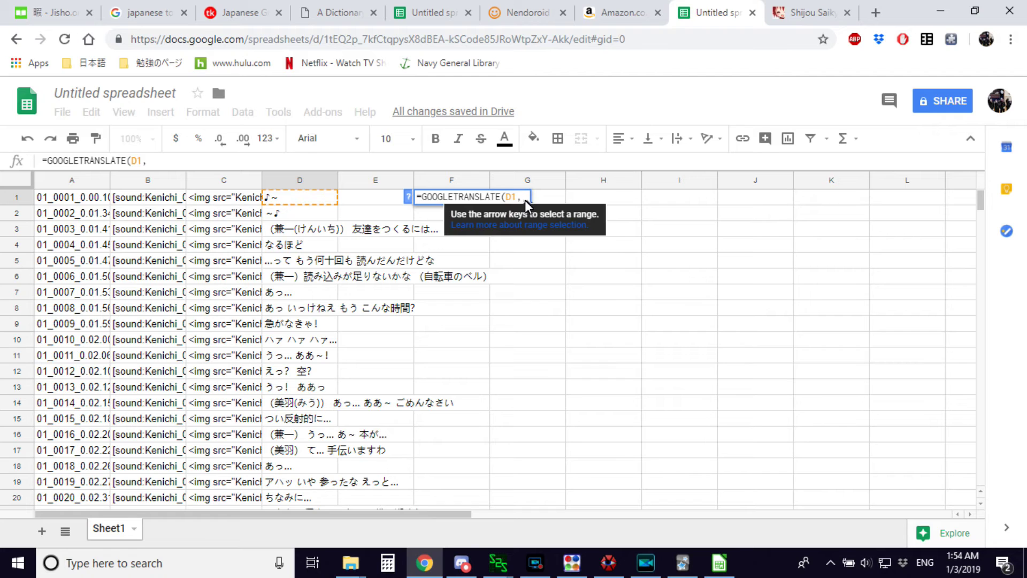
text("ja")
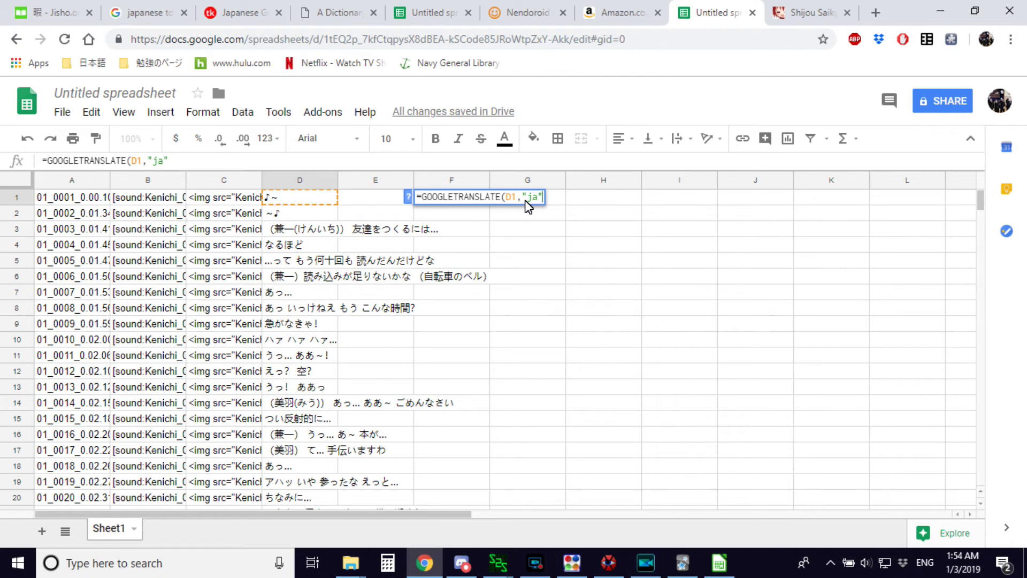
text(,)
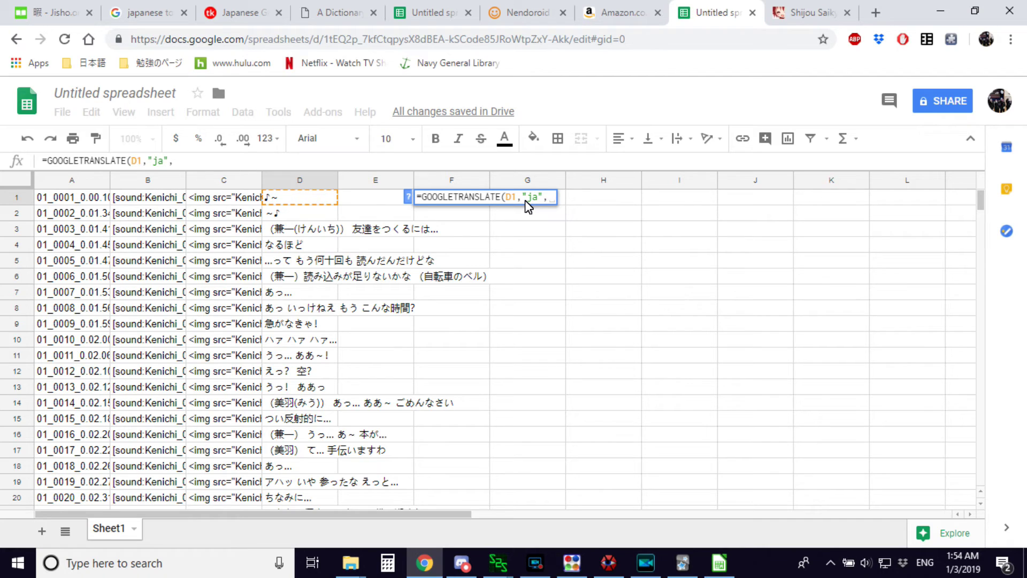
text(")
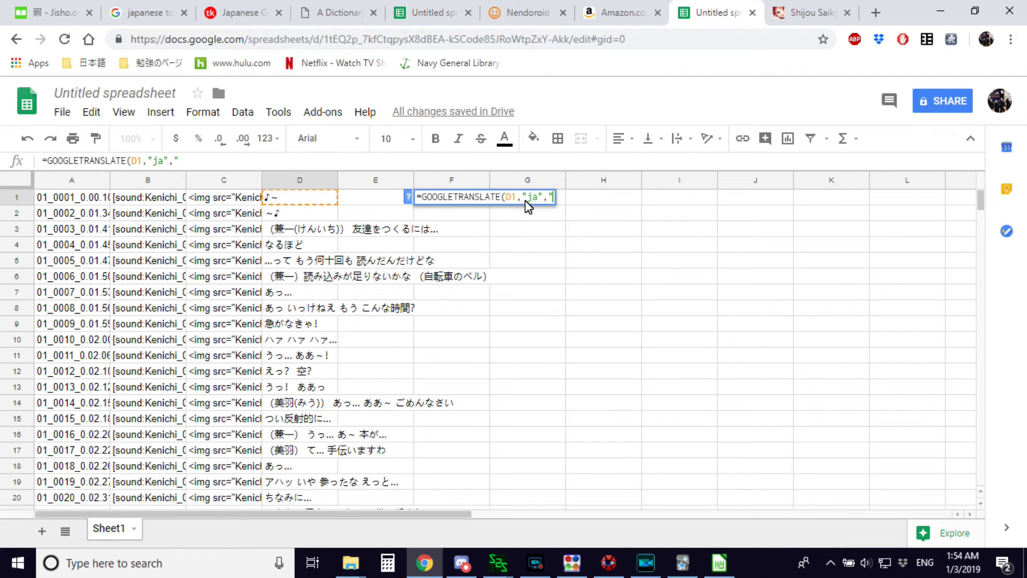
text(en"))
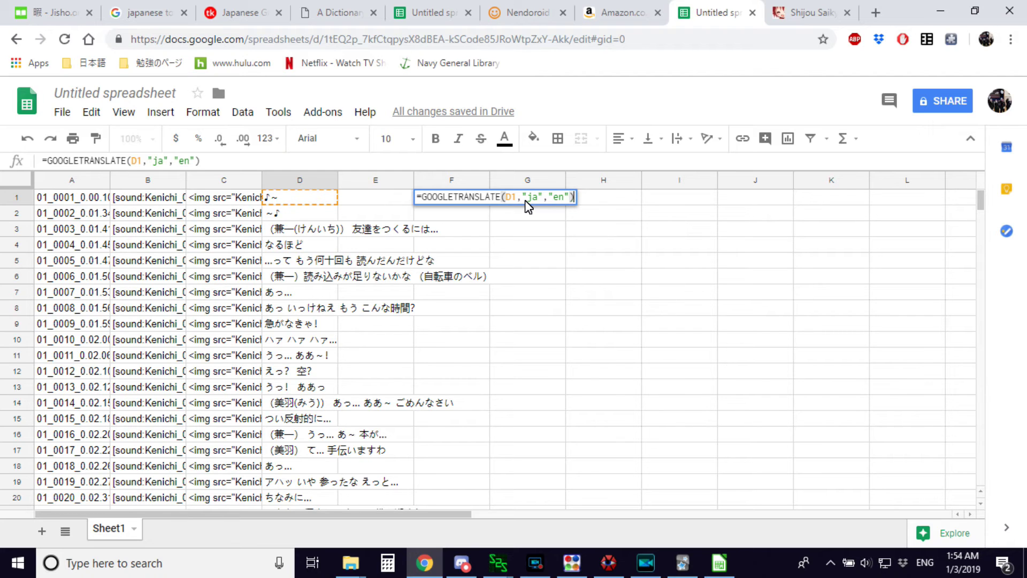
key(Return)
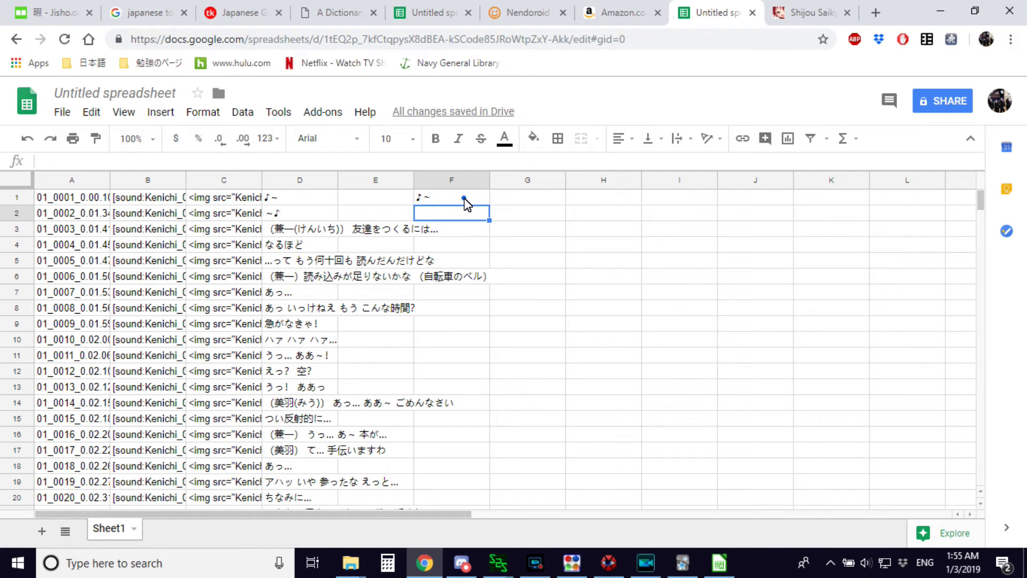
click(465, 198)
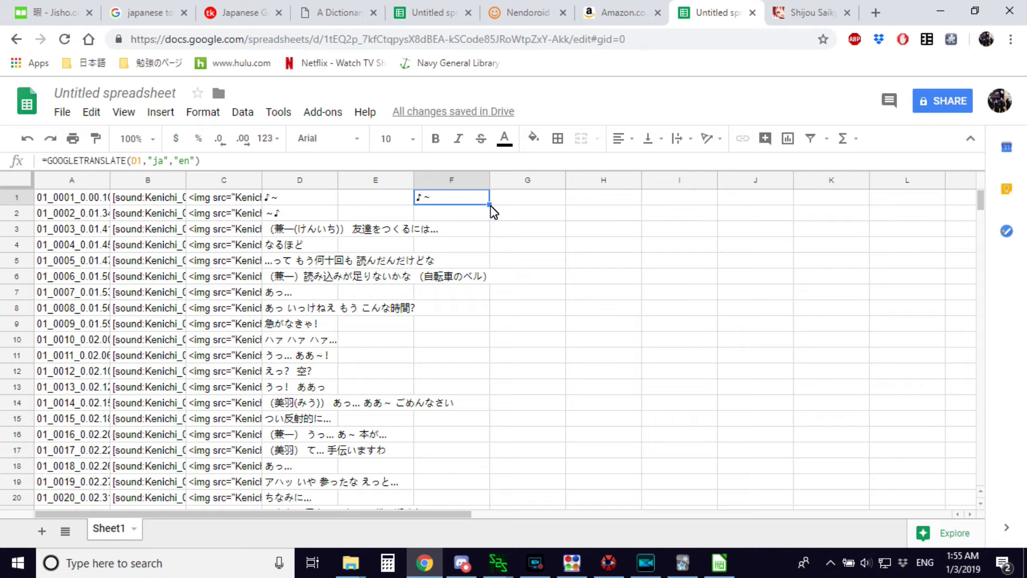
drag(492, 212, 483, 537)
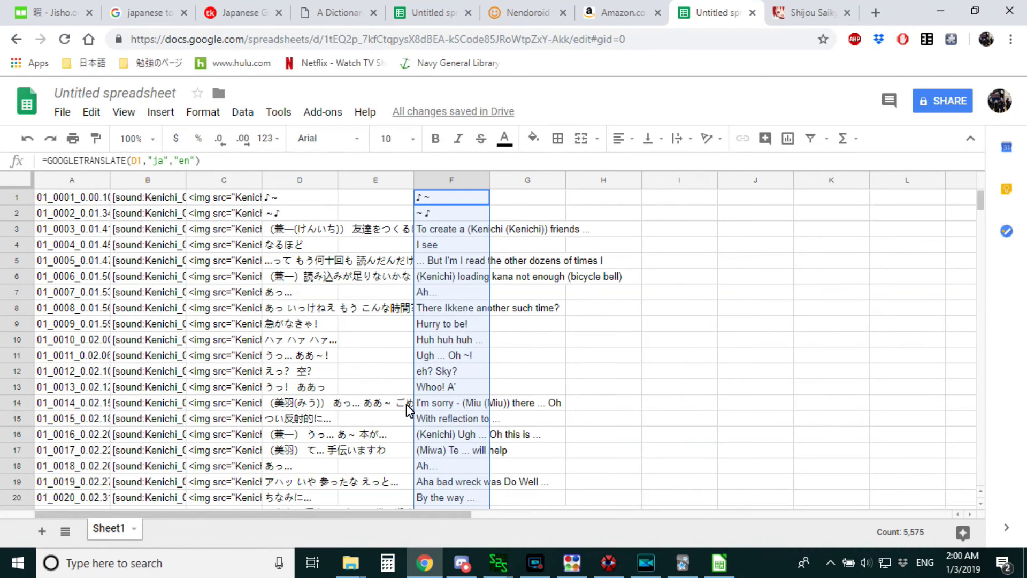
Step: Switch to Kenichi.tsv in LibreOffice Calc and examine its columns around the last subtitle rows
key(alt+Tab)
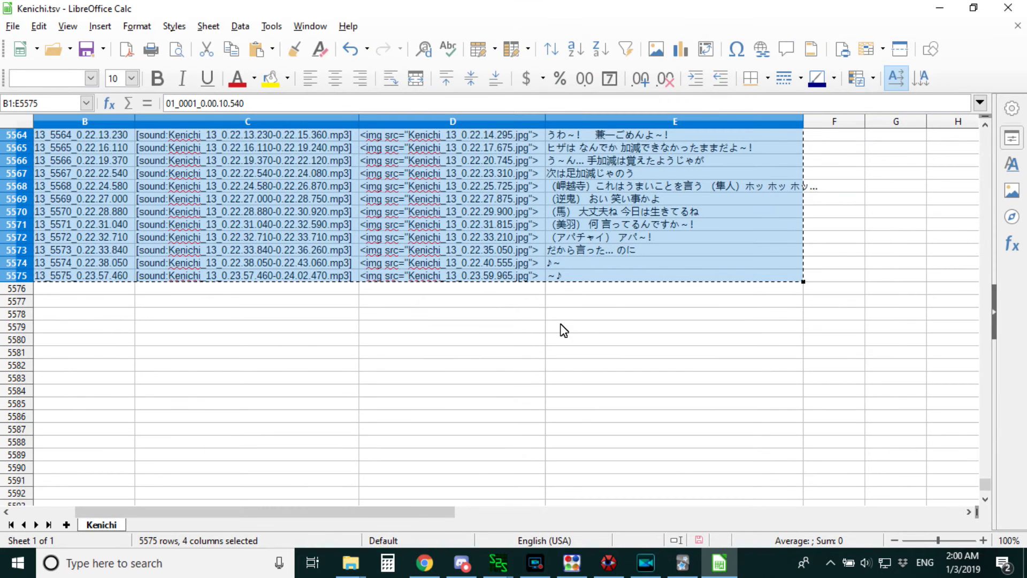
scroll(252, 265, right, 5)
scroll(252, 266, right, 5)
scroll(252, 266, left, 10)
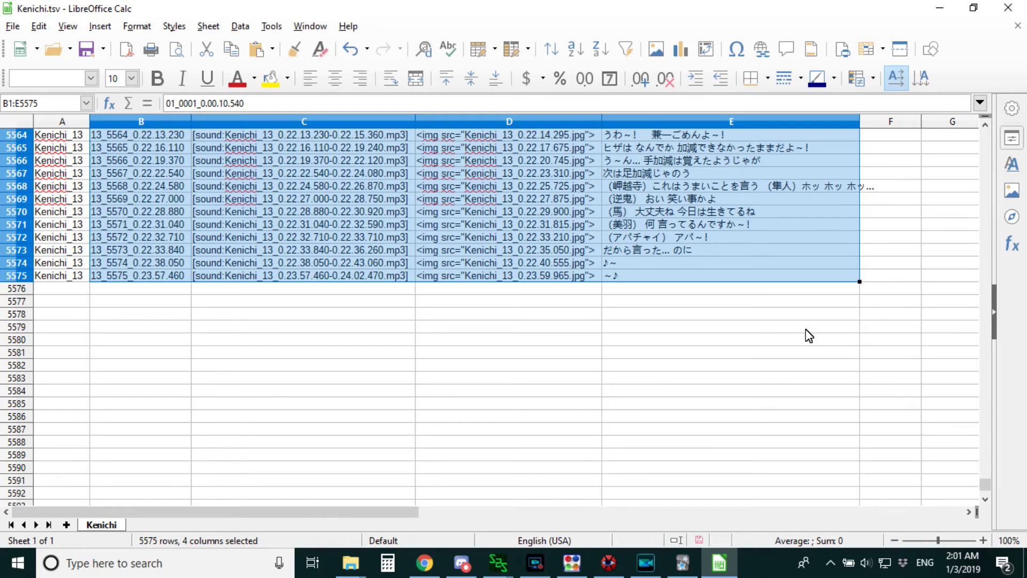
scroll(809, 339, up, 2)
scroll(809, 339, up, 5)
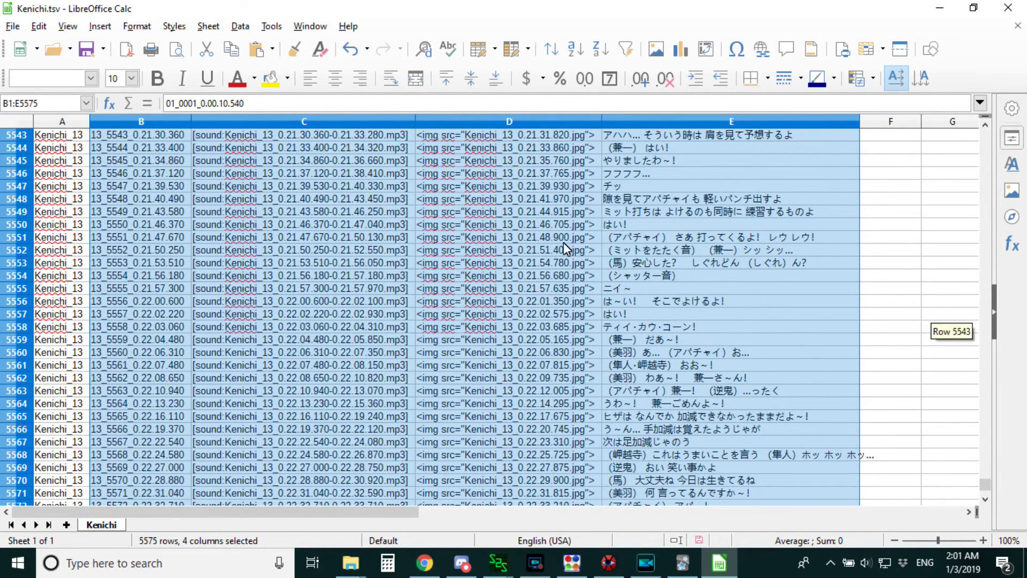
Step: Review the file types offered for saving Kenichi.tsv under another format, and cancel without saving
click(12, 26)
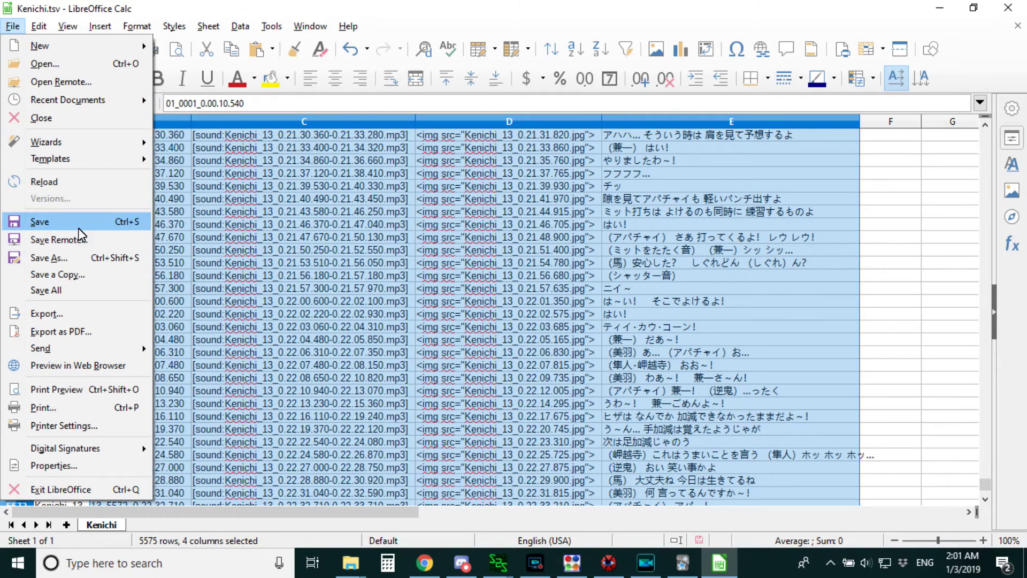
click(81, 259)
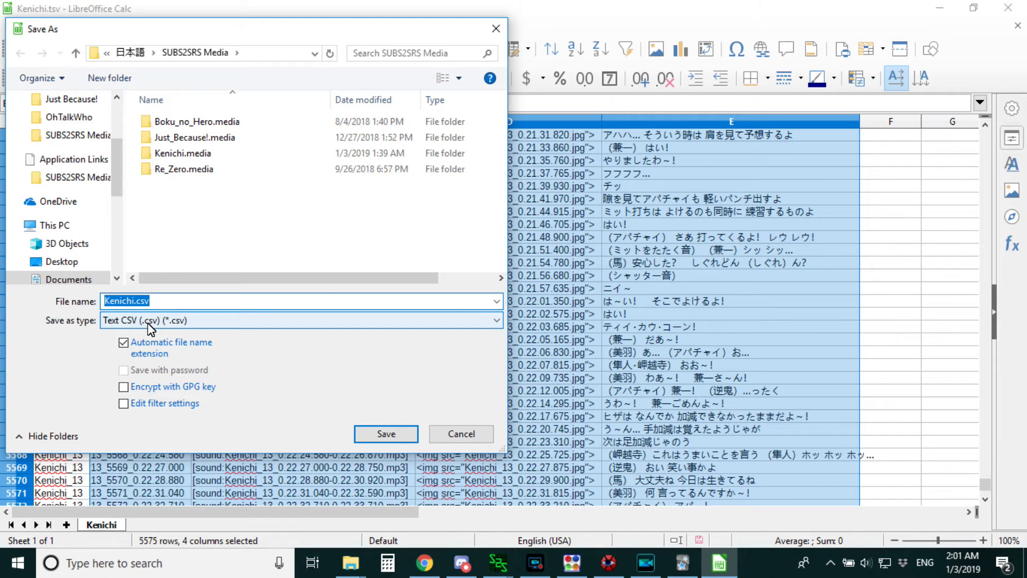
click(476, 327)
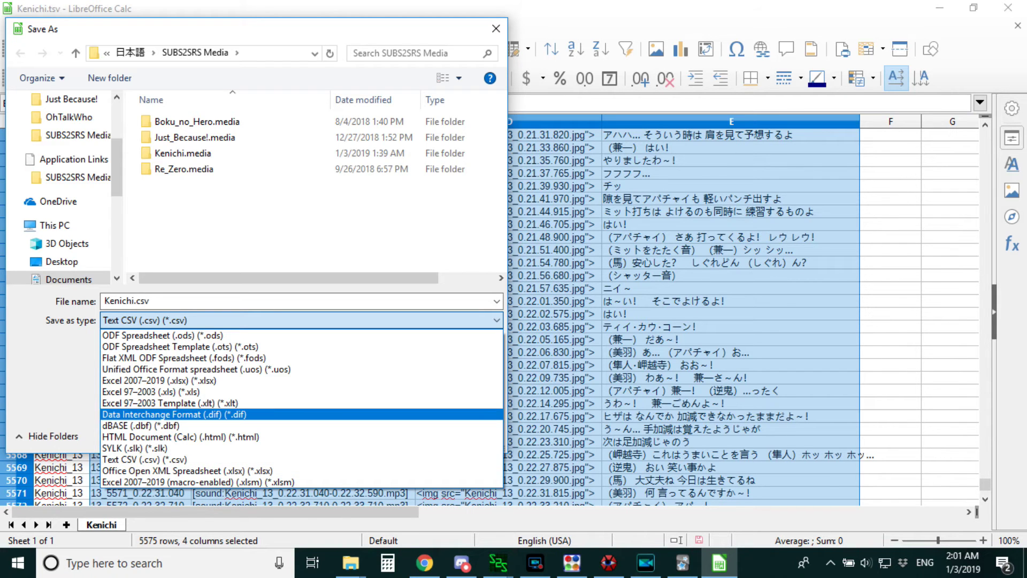
click(915, 256)
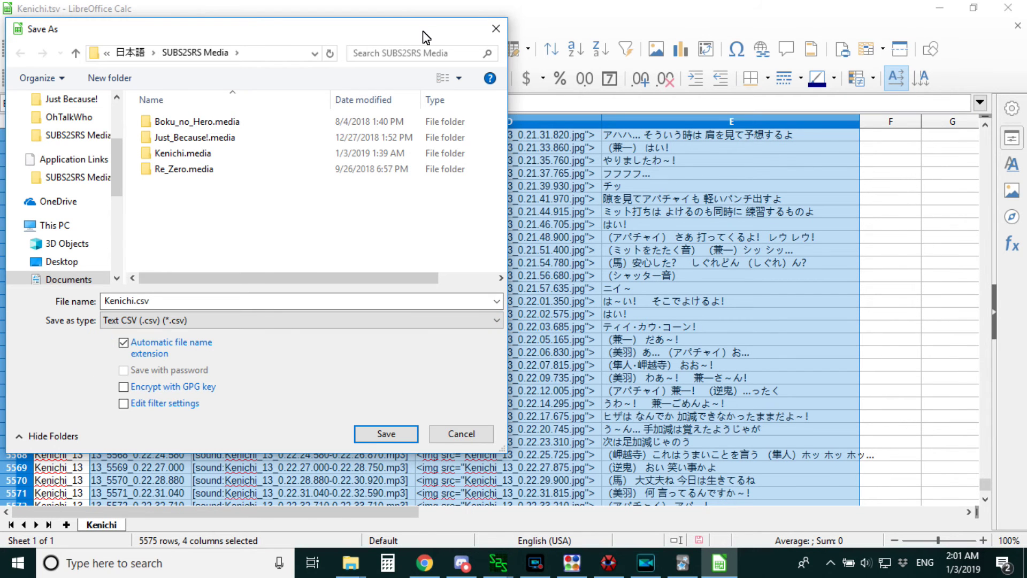
click(496, 28)
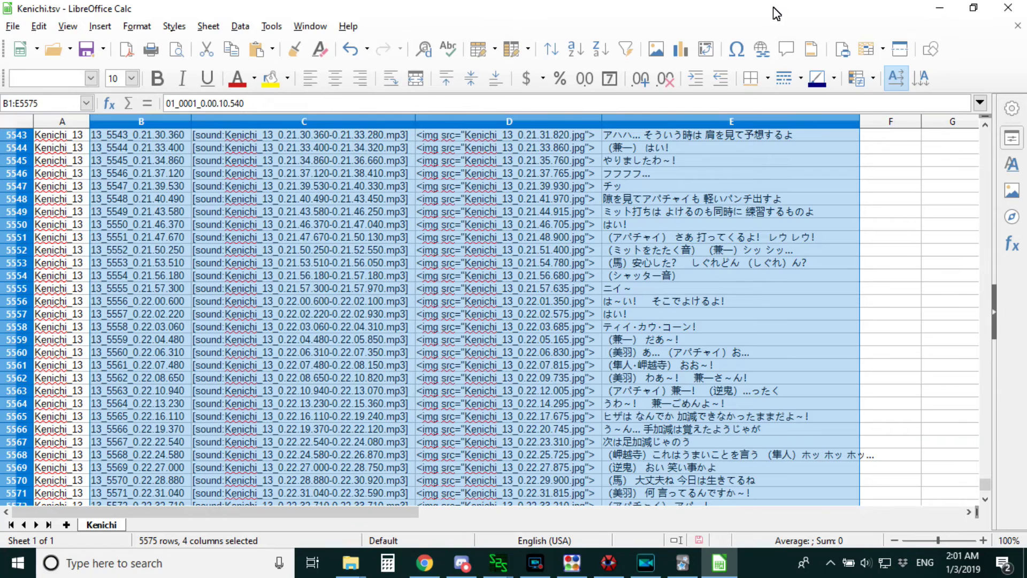
Step: Close Kenichi.tsv in LibreOffice Calc without saving its changes
click(1020, 7)
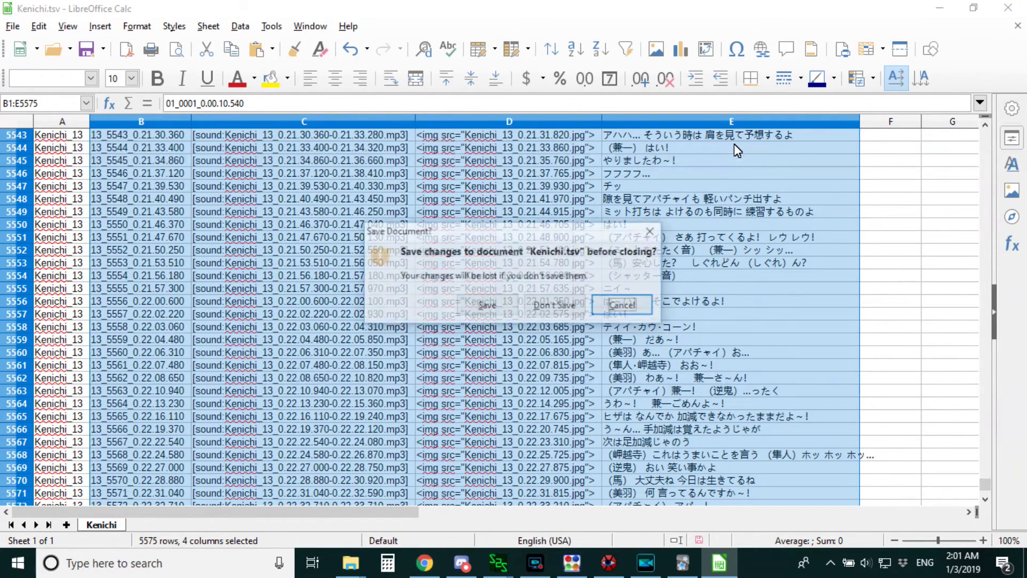
click(554, 310)
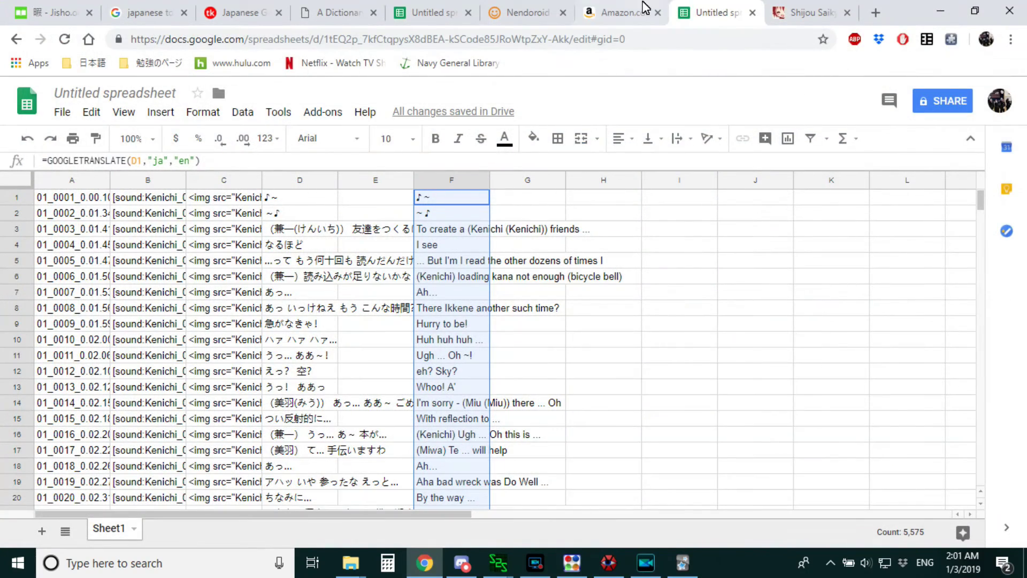
Step: Minimize the browser and close Anki's Fields and Note Types windows to return to the deck list
click(940, 11)
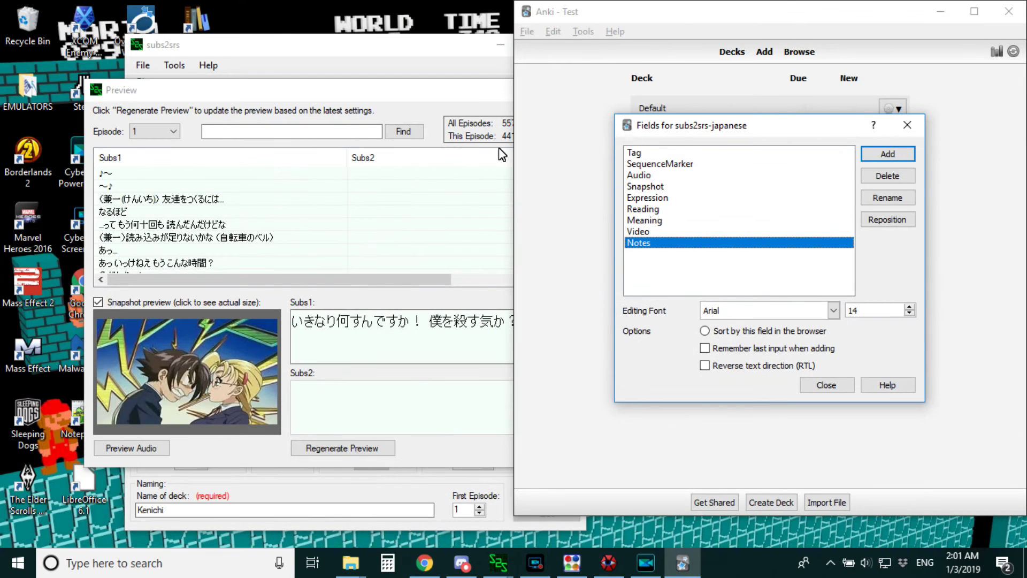
click(911, 129)
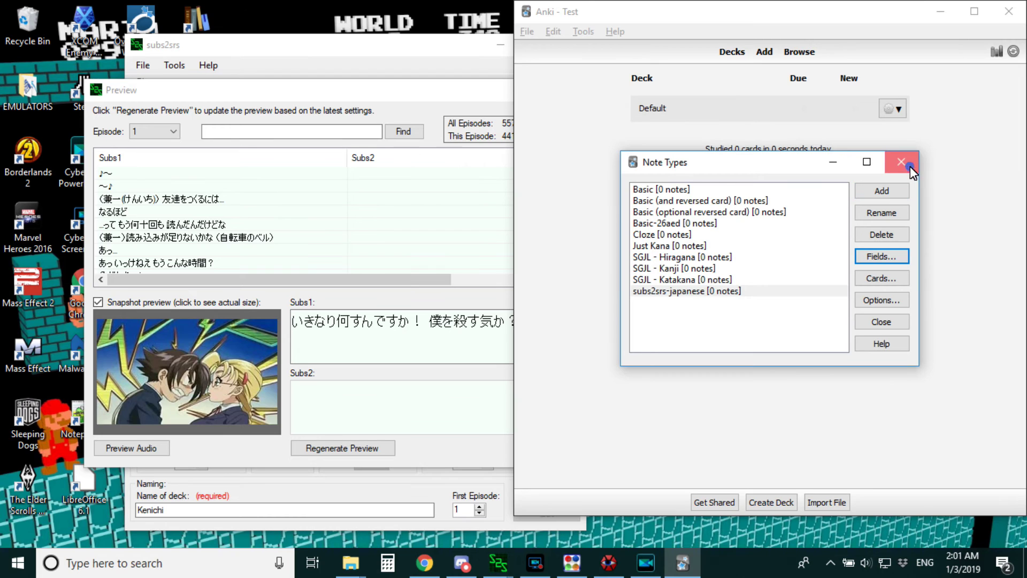
click(901, 161)
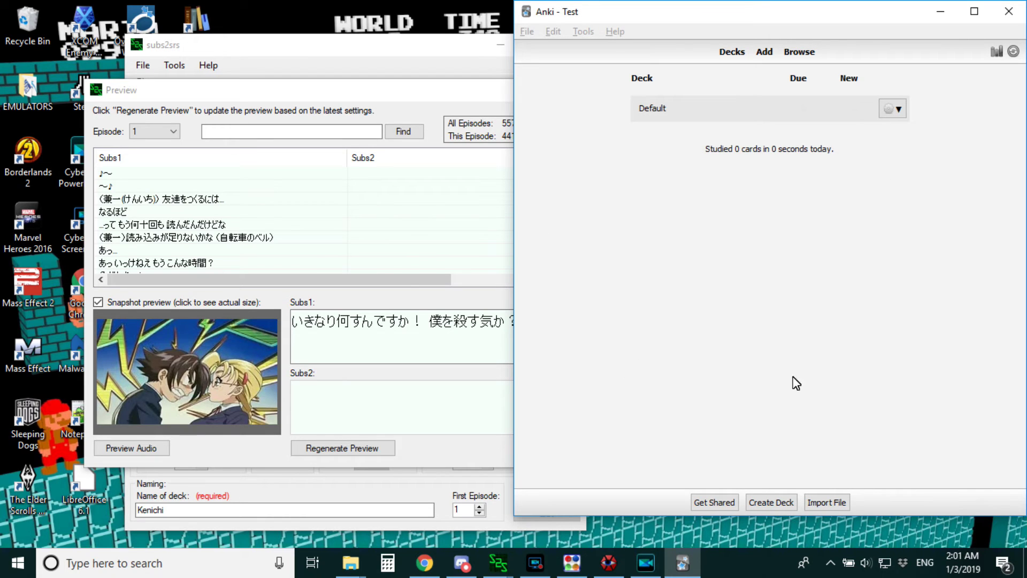
Step: Start an Anki file import and load Kenichi.tsv from the SUBS2SRS Media folder
click(822, 500)
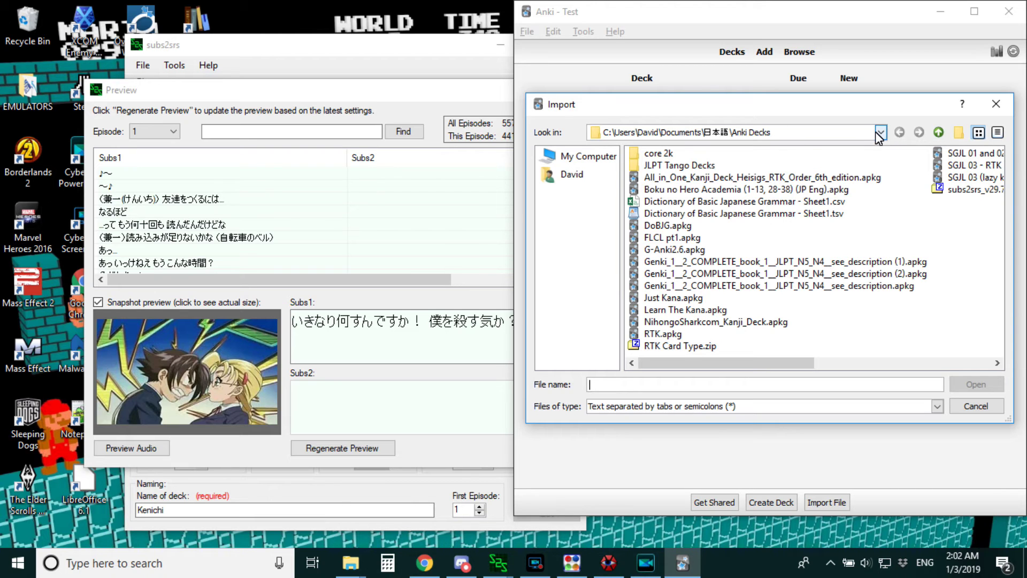
click(881, 132)
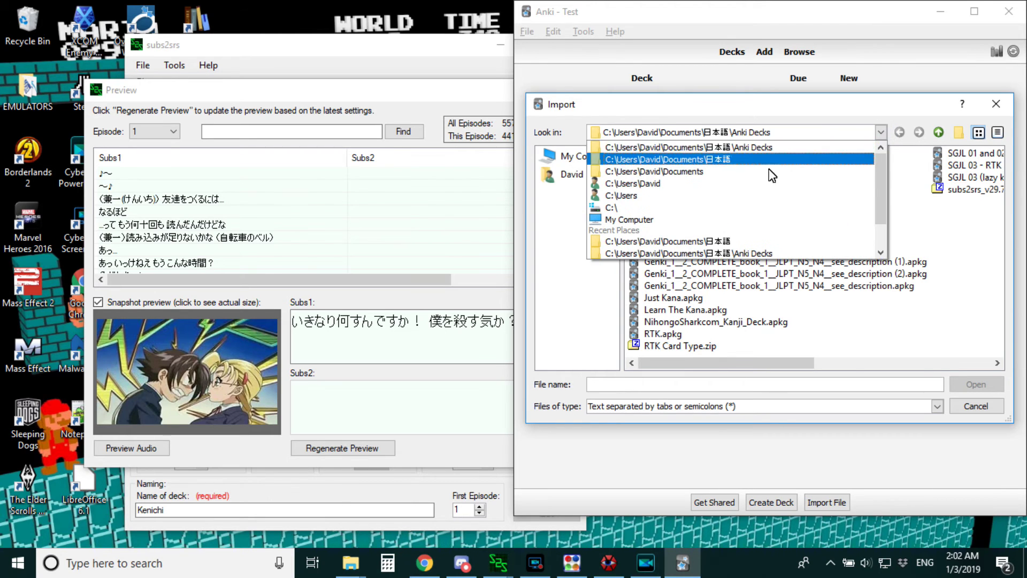
click(728, 160)
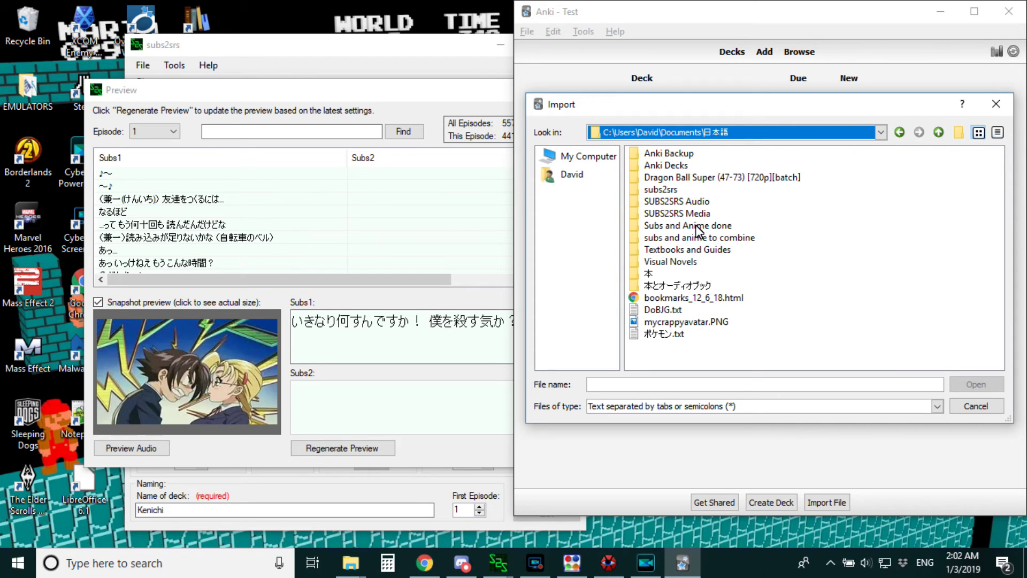
double_click(701, 213)
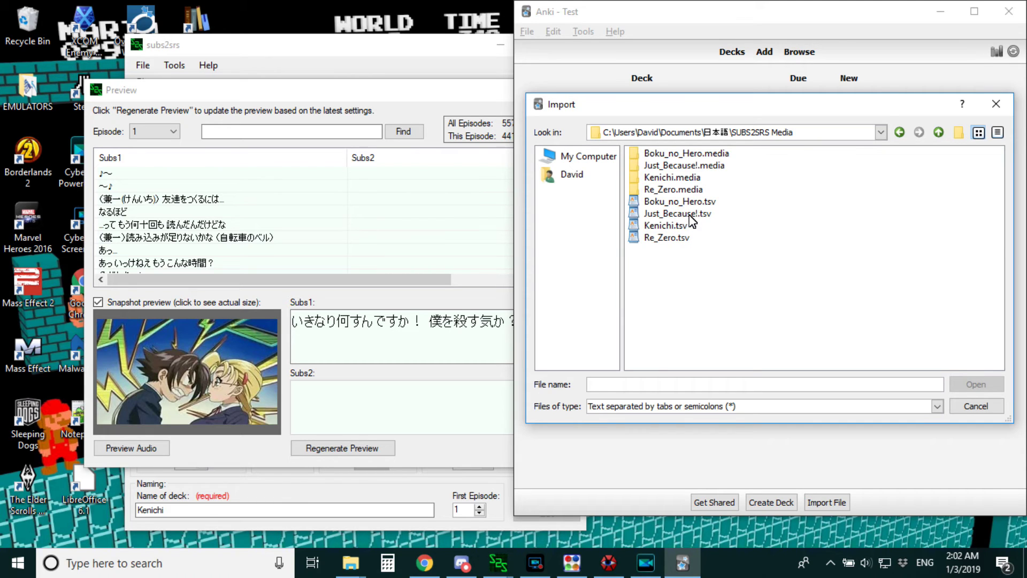
click(690, 214)
click(688, 227)
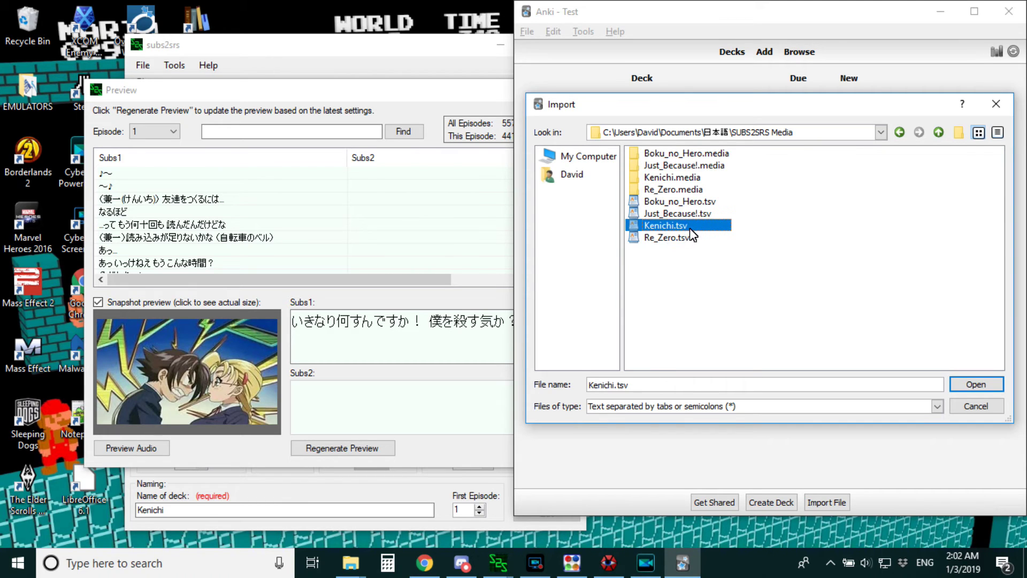
click(977, 384)
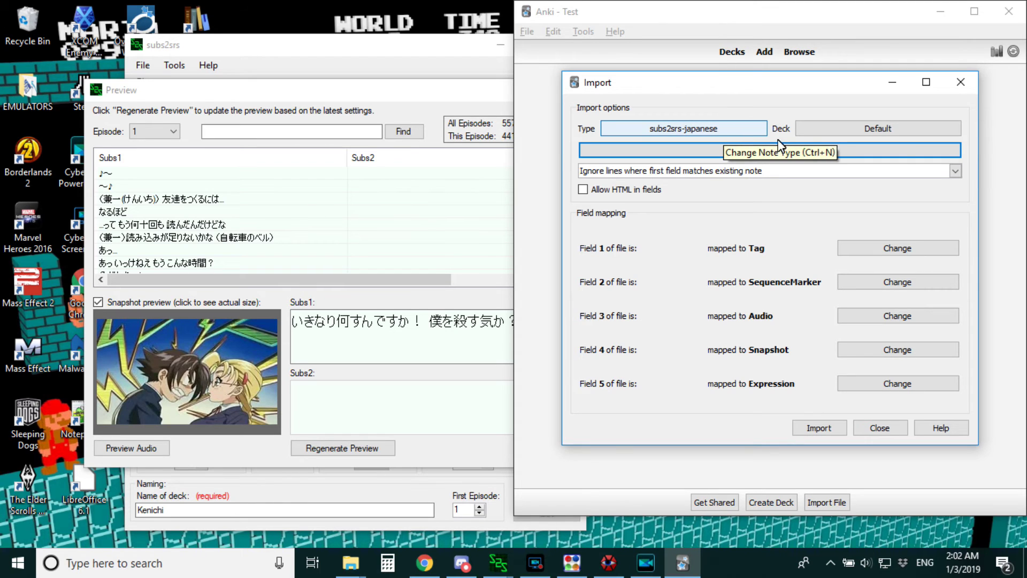
click(823, 133)
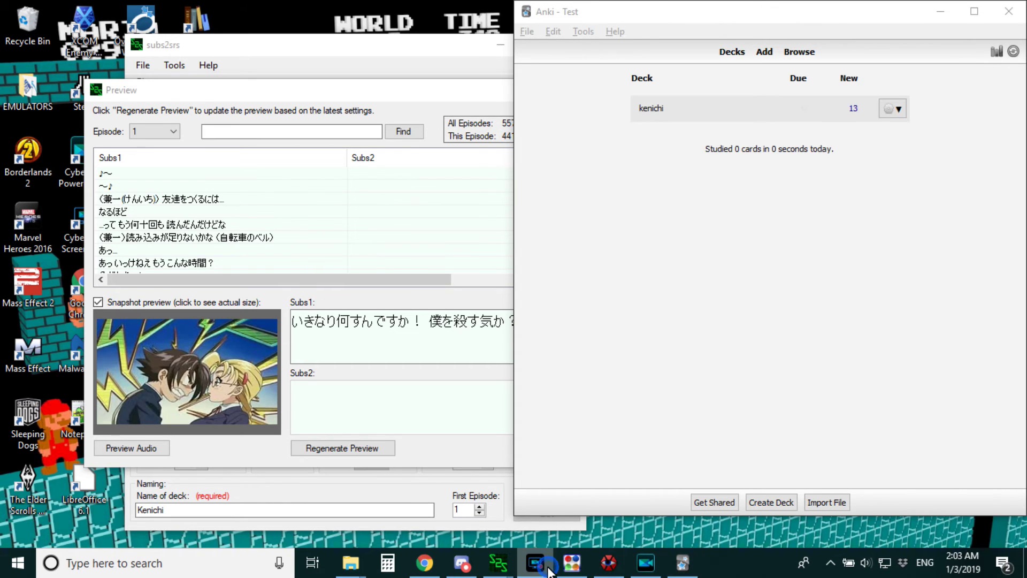
click(547, 565)
click(553, 286)
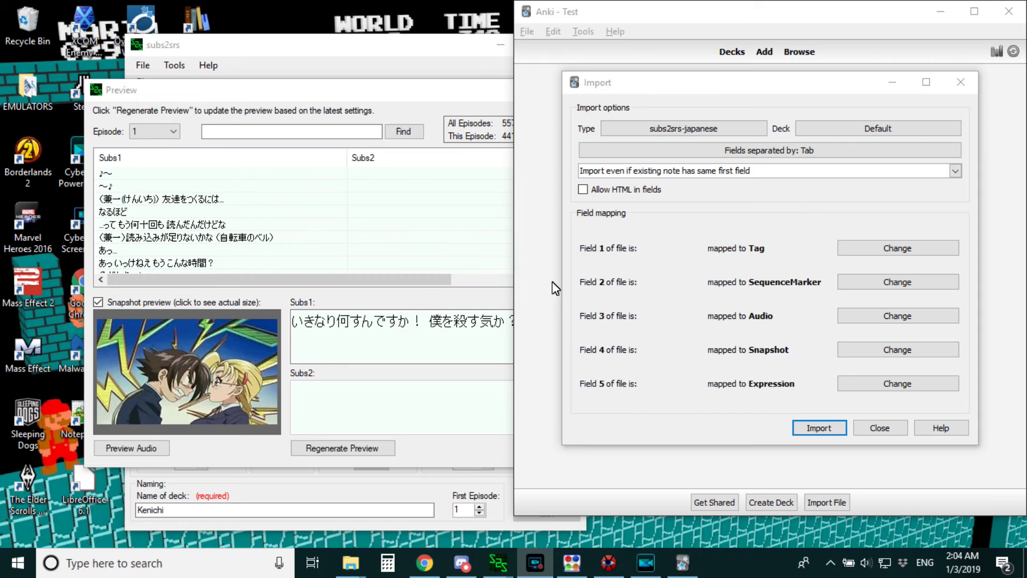
Step: Import the notes into the Default deck with "Import even if existing note has same first field", and close the import report
click(900, 171)
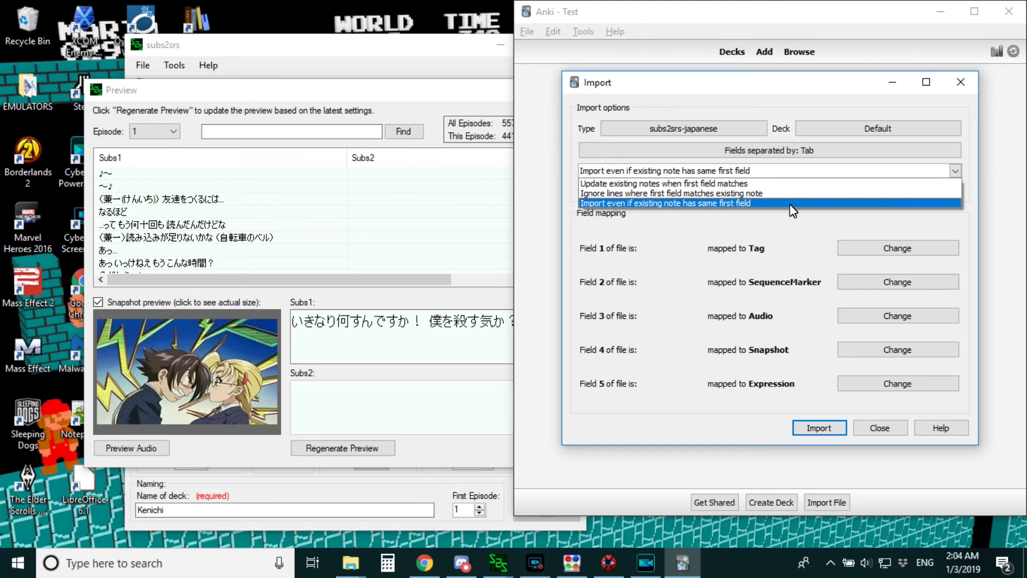
click(704, 203)
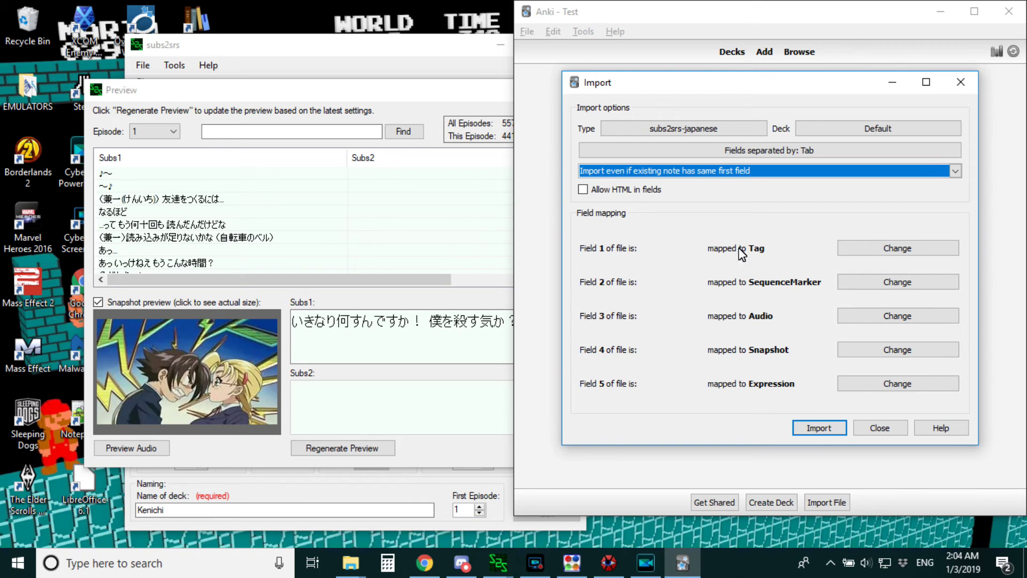
click(820, 428)
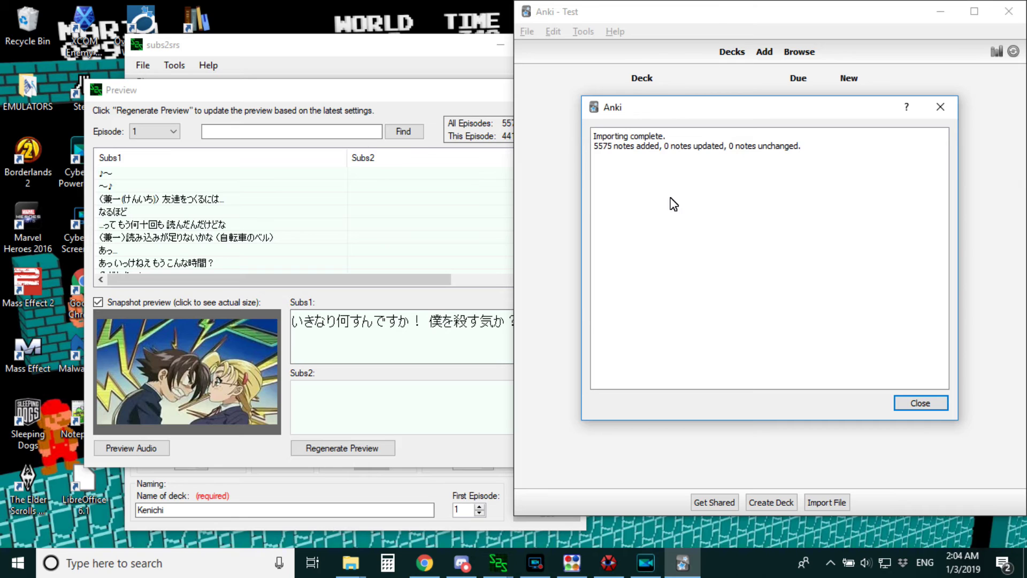
drag(592, 145, 628, 155)
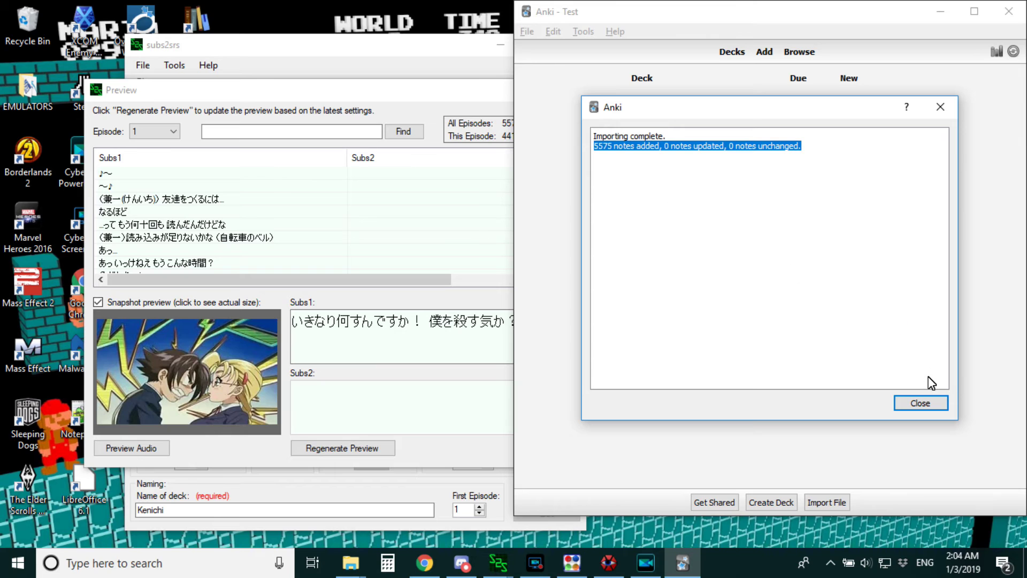
click(927, 400)
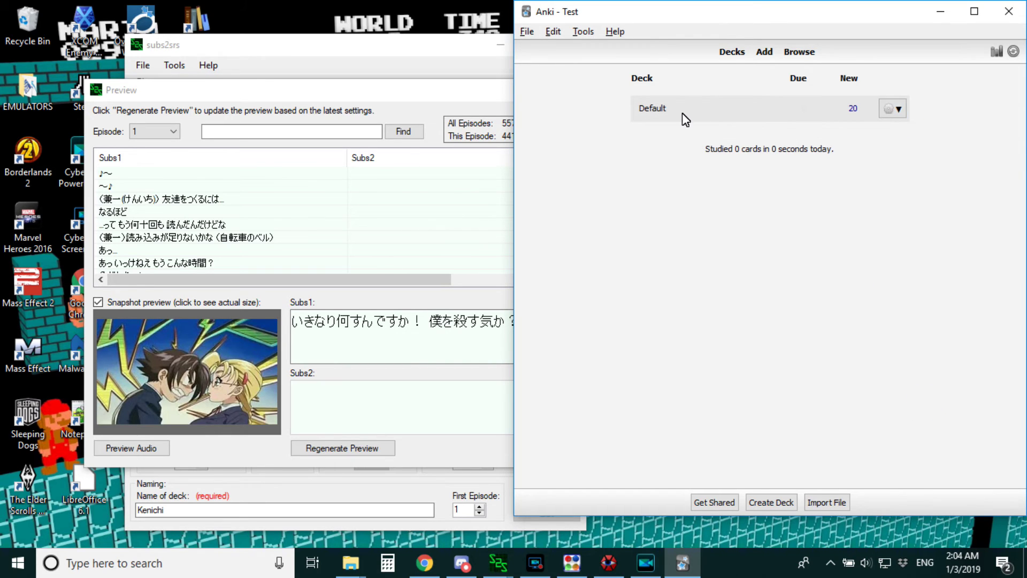
Step: Minimize the subs2srs Preview and main windows to reach the desktop
click(467, 101)
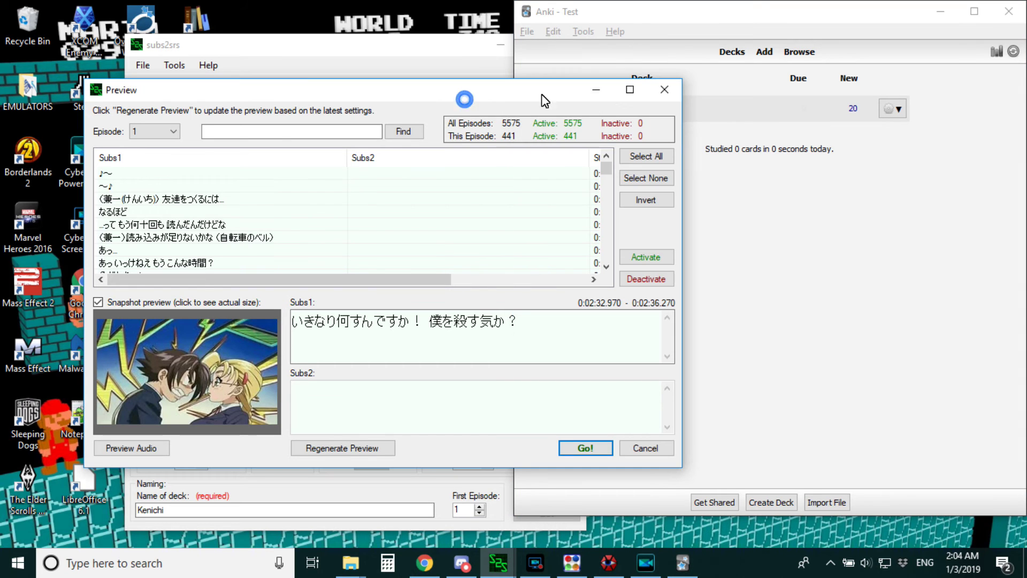
click(596, 96)
click(445, 48)
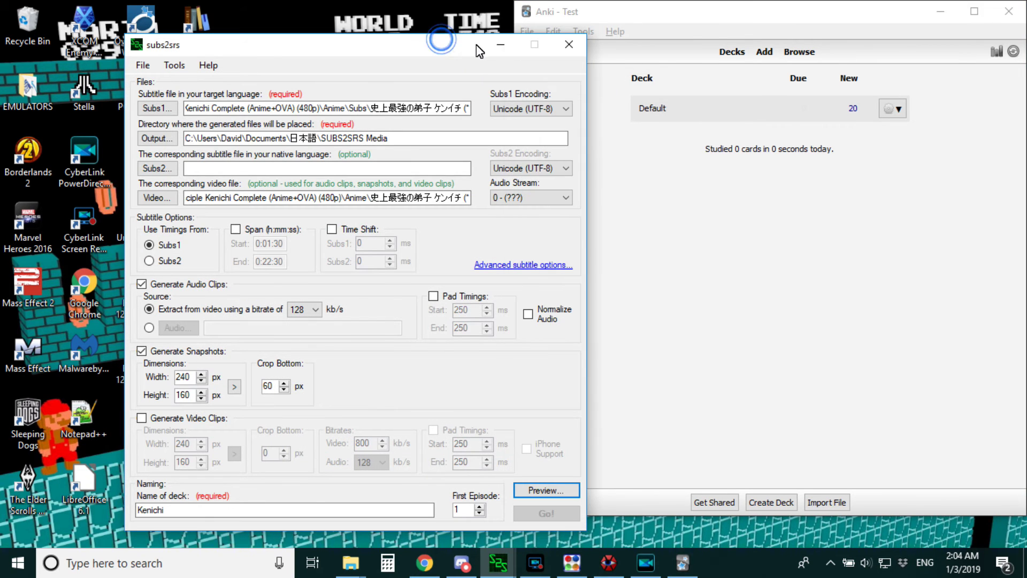
click(501, 45)
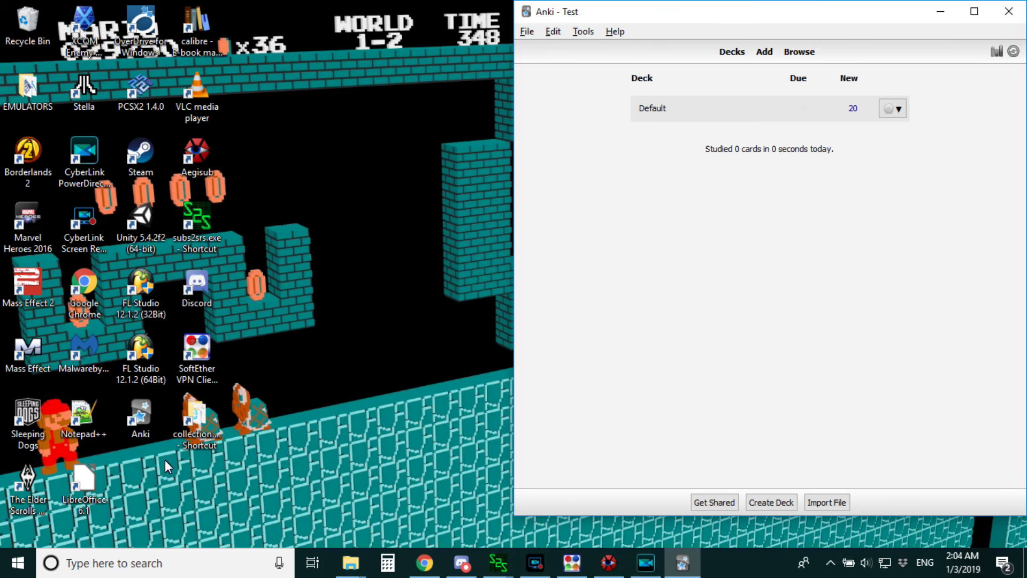
Step: Open Anki's collection.media folder from its desktop shortcut, examine its full path and media files, and minimize it
double_click(216, 412)
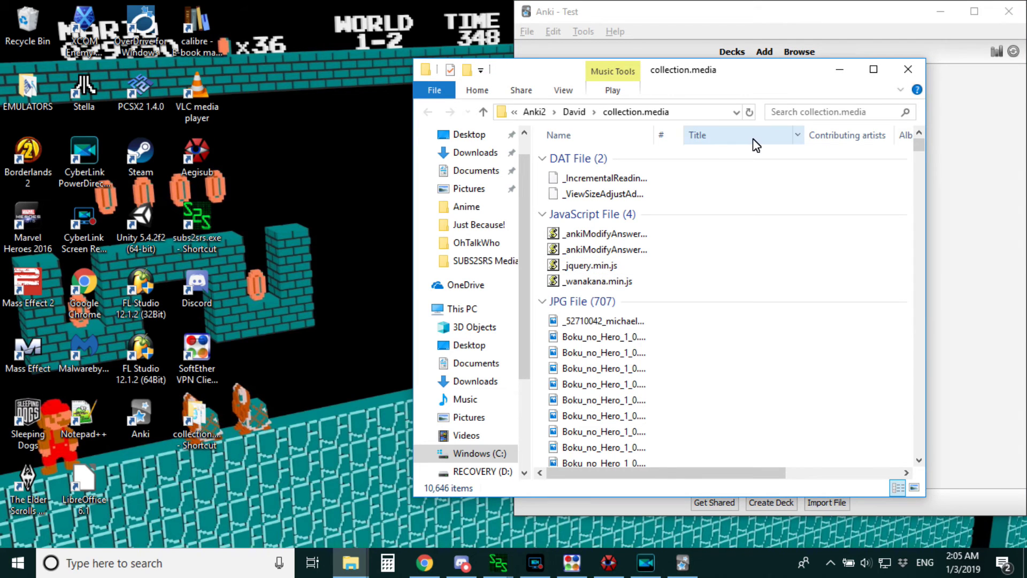
click(711, 112)
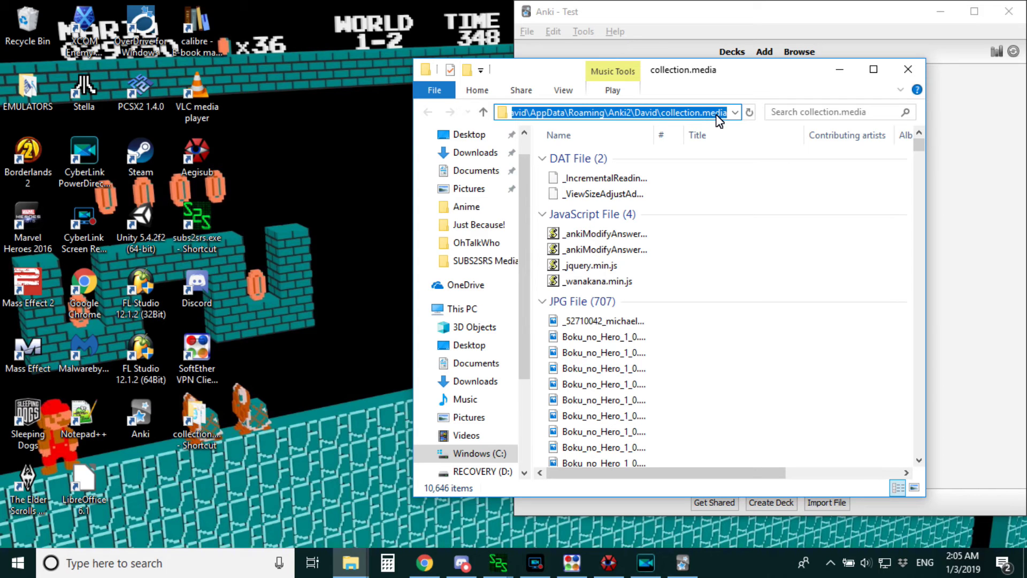
click(739, 140)
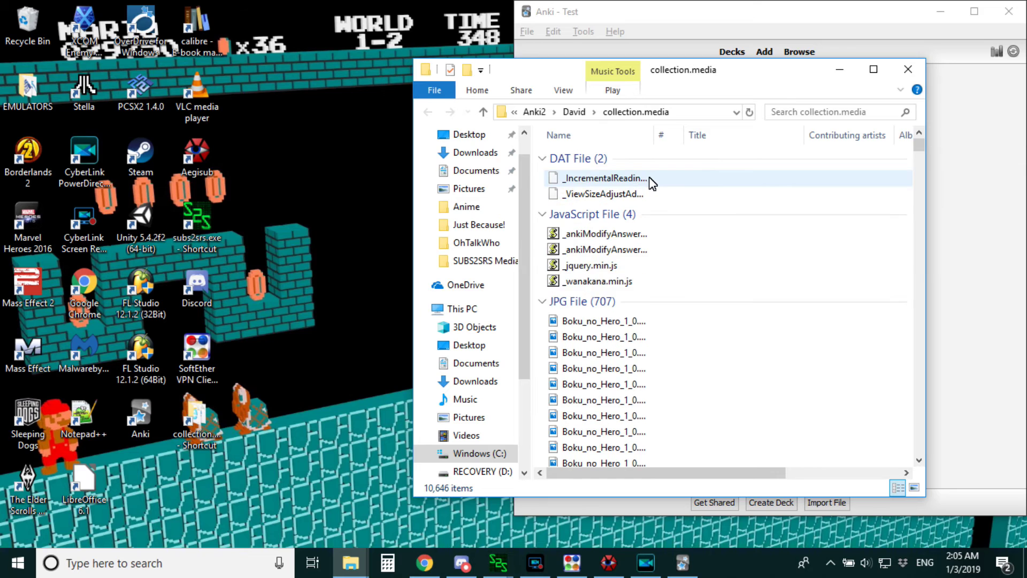
scroll(624, 408, down, 5)
scroll(624, 408, down, 20)
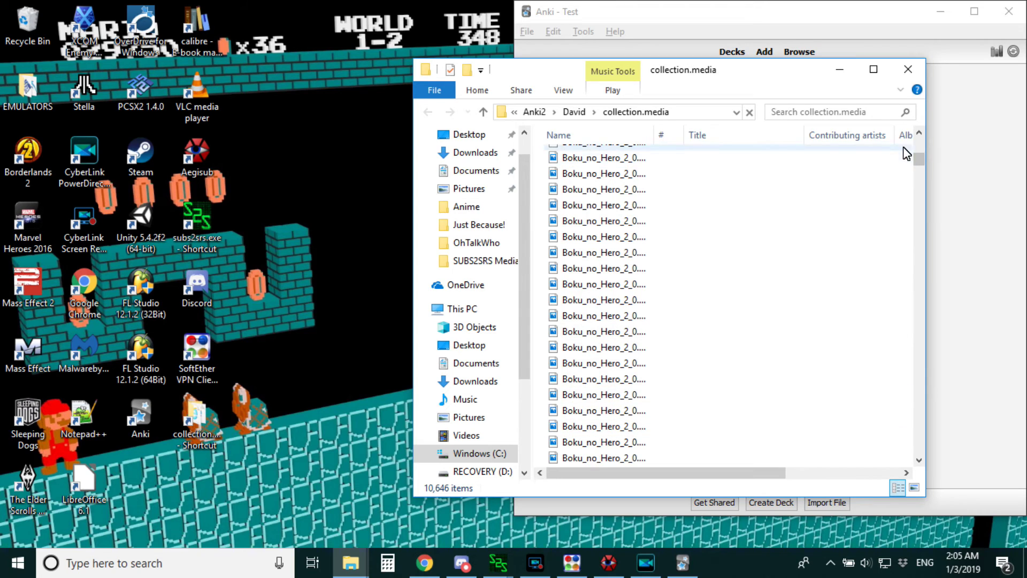
drag(919, 155, 919, 446)
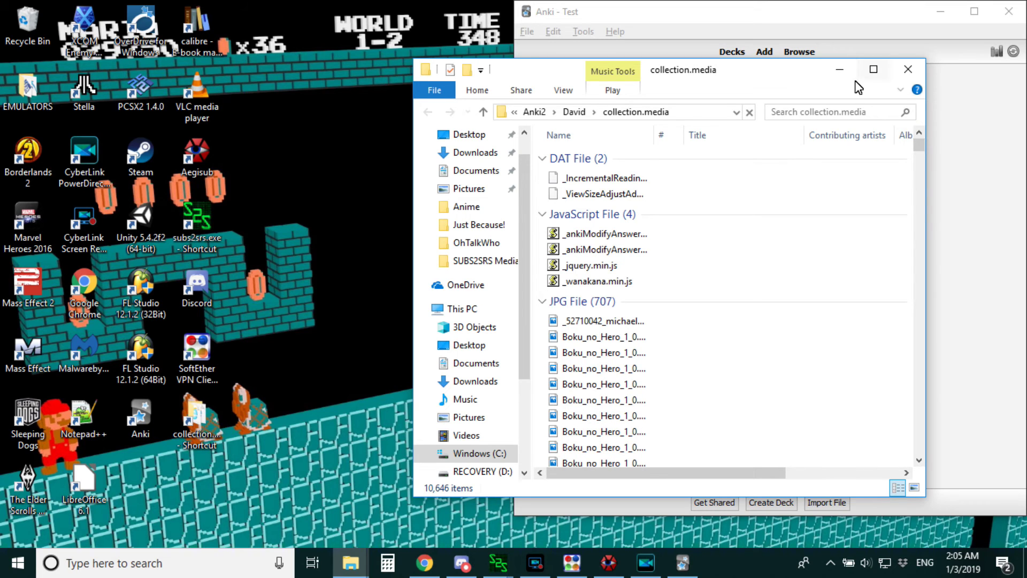
click(839, 69)
Step: Copy all audio and snapshot files from Kenichi.media in SUBS2SRS Media into Anki's collection.media folder
mouse_move(350, 562)
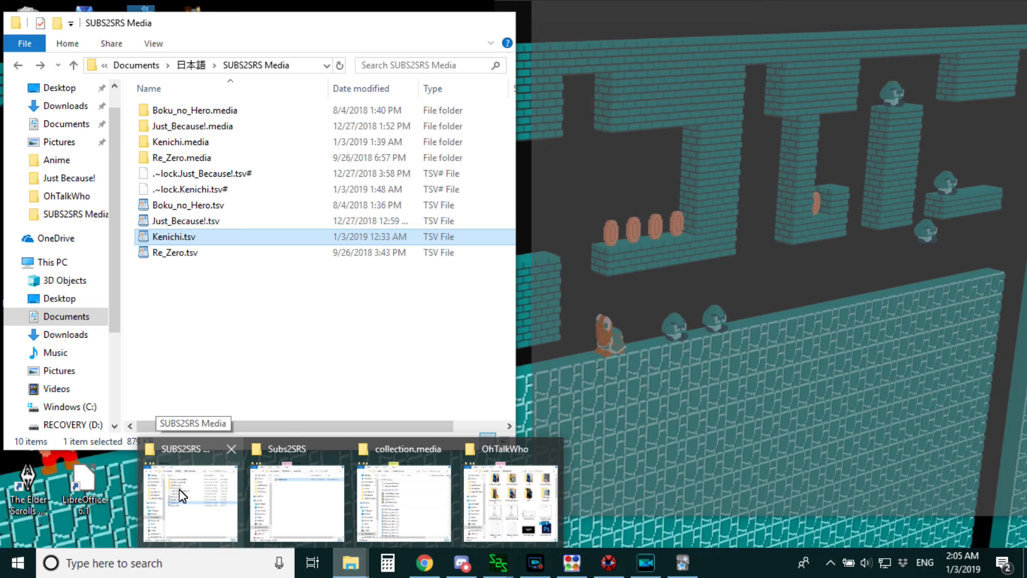
click(179, 489)
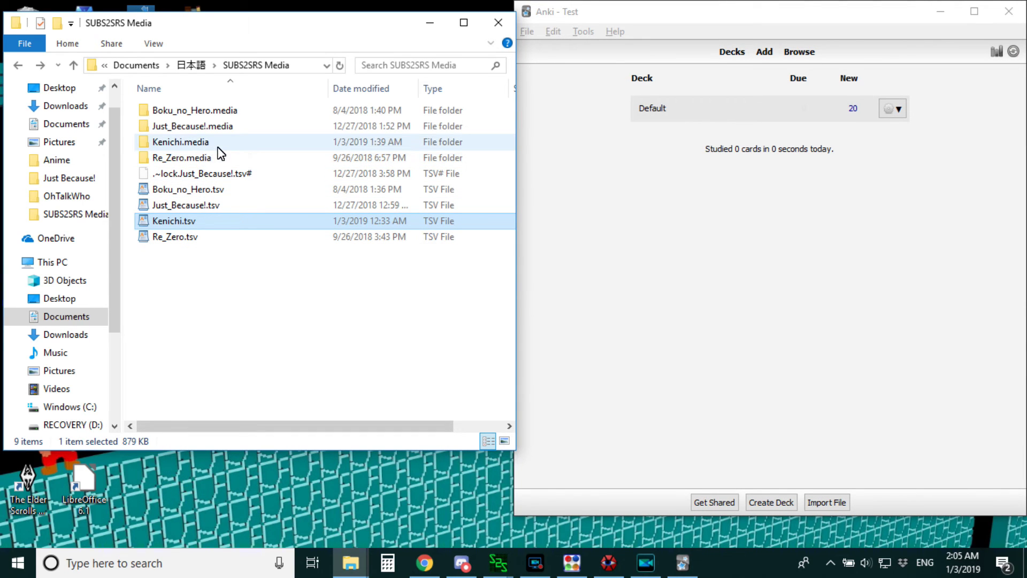
double_click(218, 150)
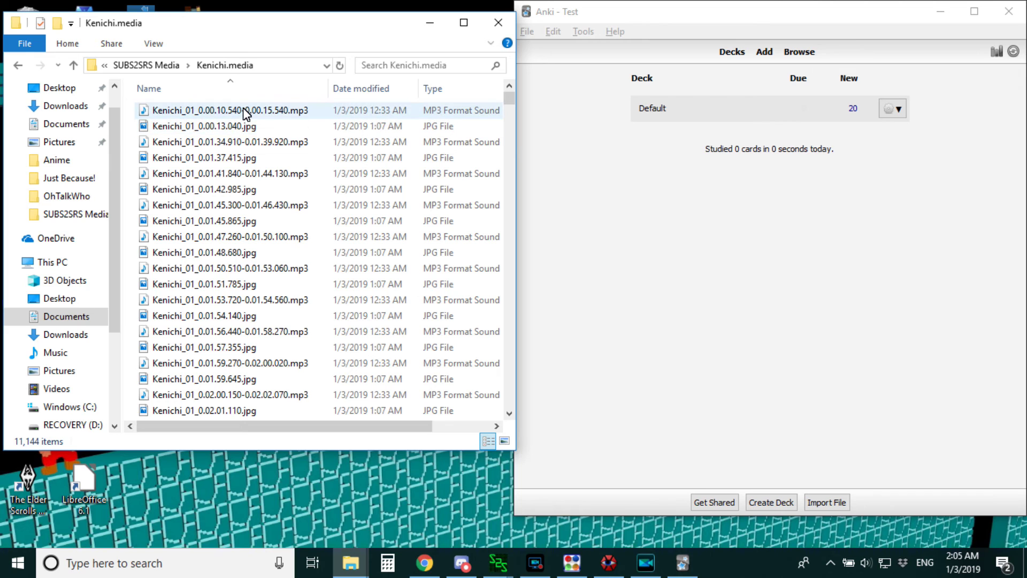
click(244, 110)
click(235, 125)
key(ctrl+a)
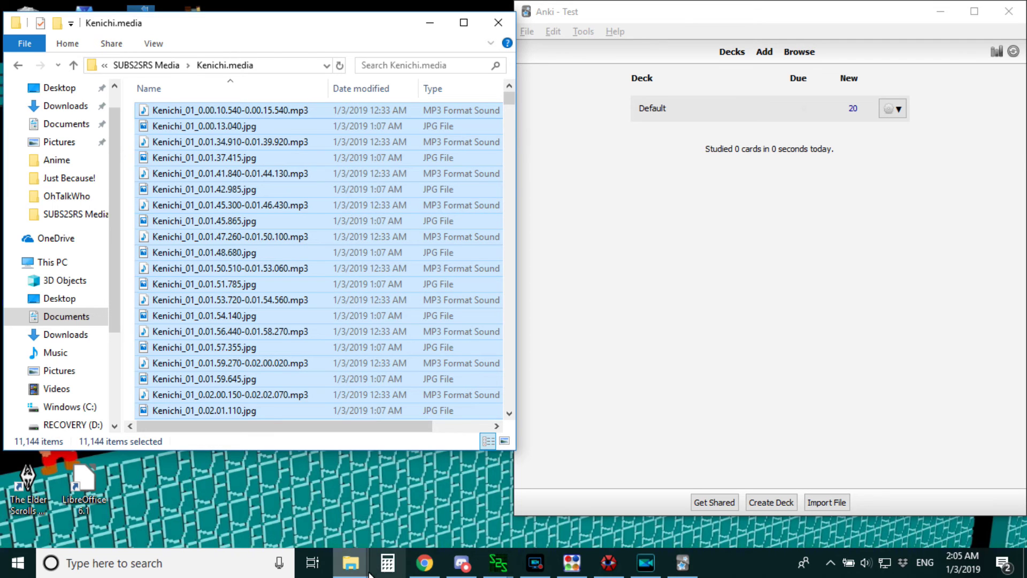
mouse_move(364, 572)
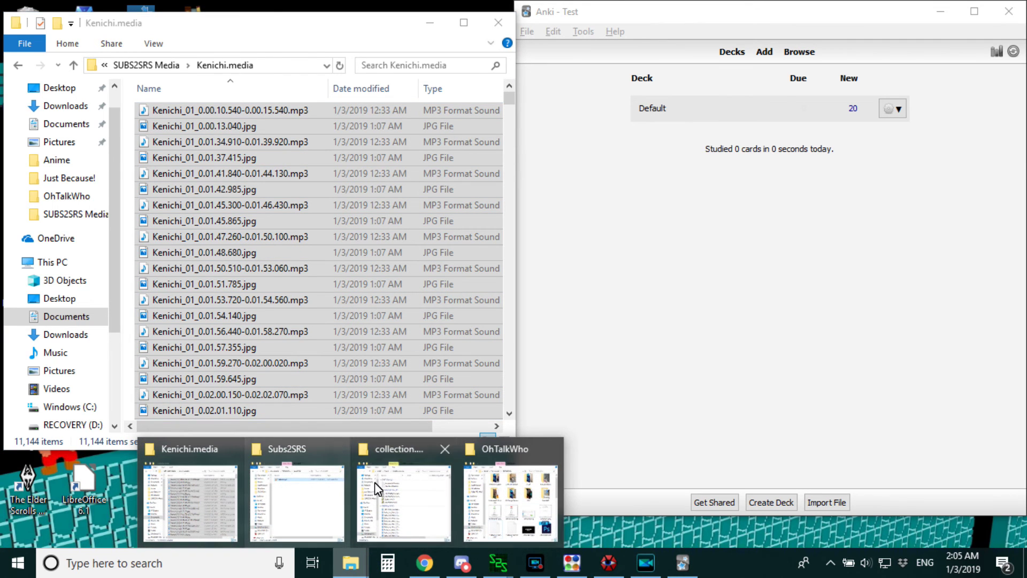
click(415, 495)
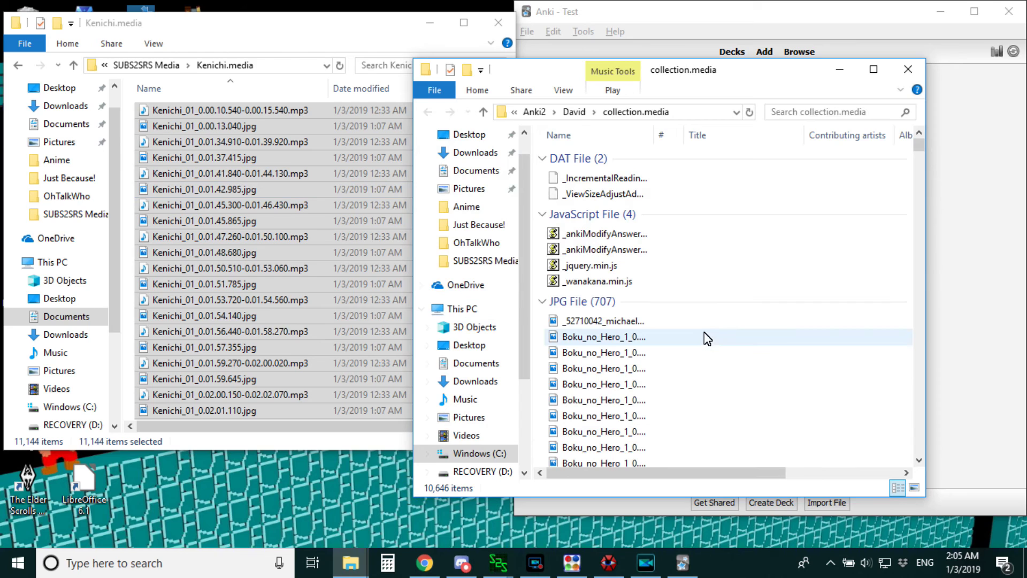
click(717, 336)
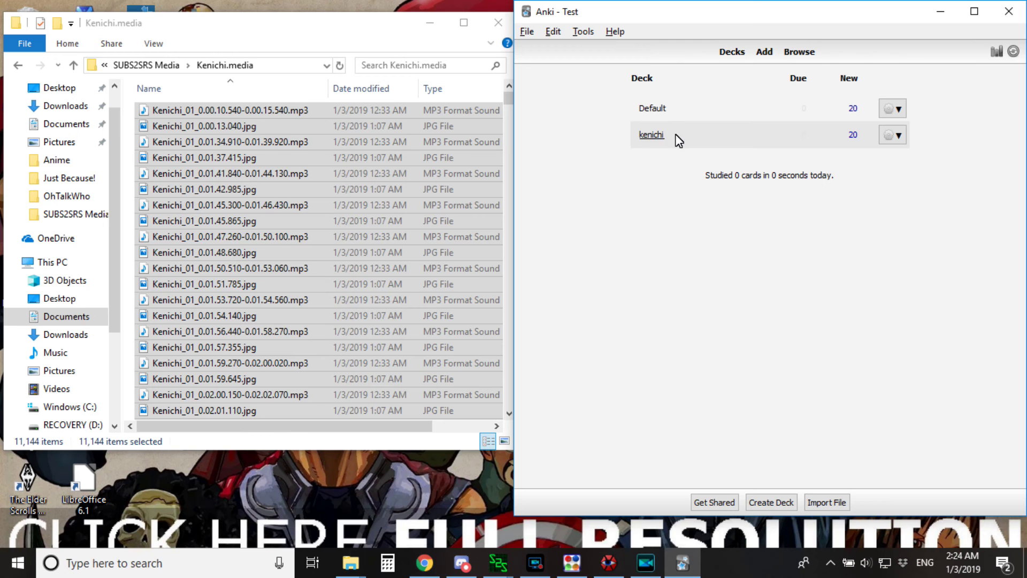
Step: Browse the kenichi deck in Anki, examine the fields of its first few cards, and preview the third card
click(808, 55)
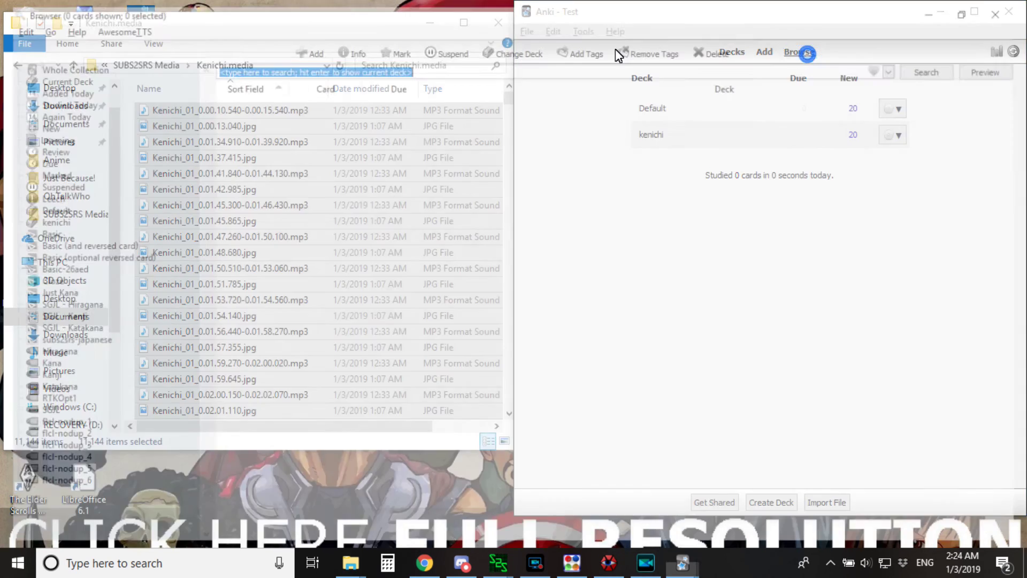
click(51, 222)
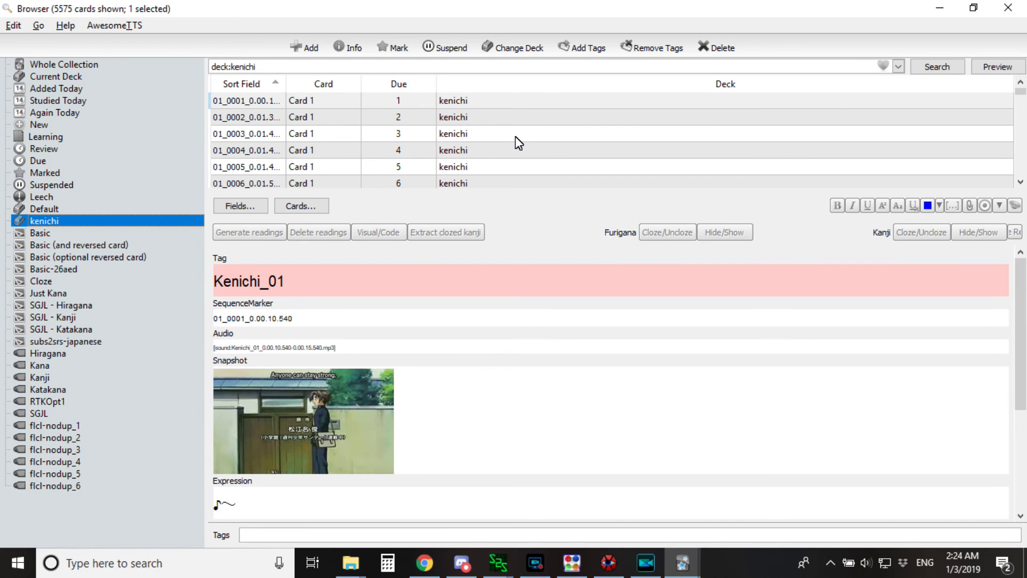
click(393, 152)
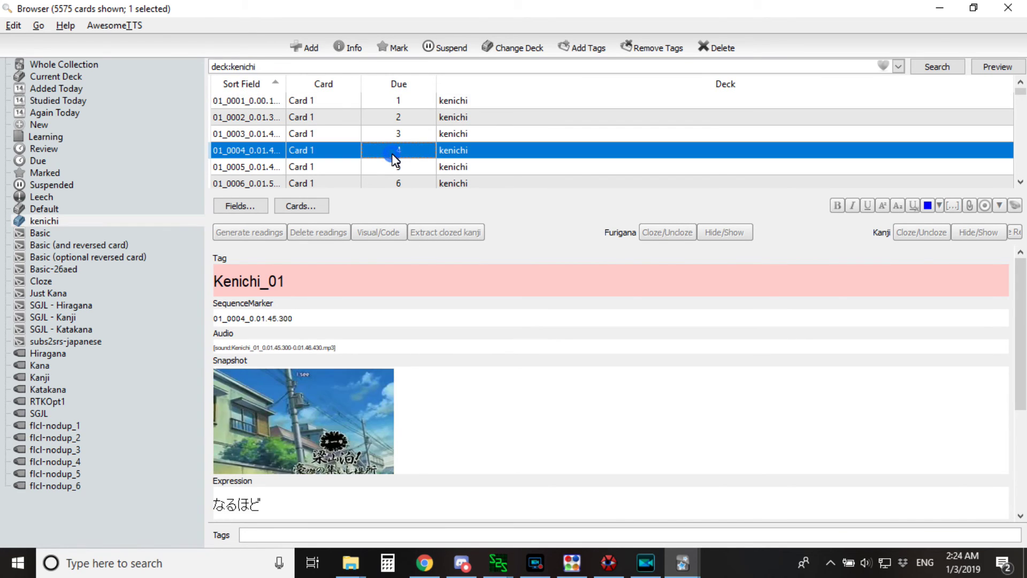
click(457, 132)
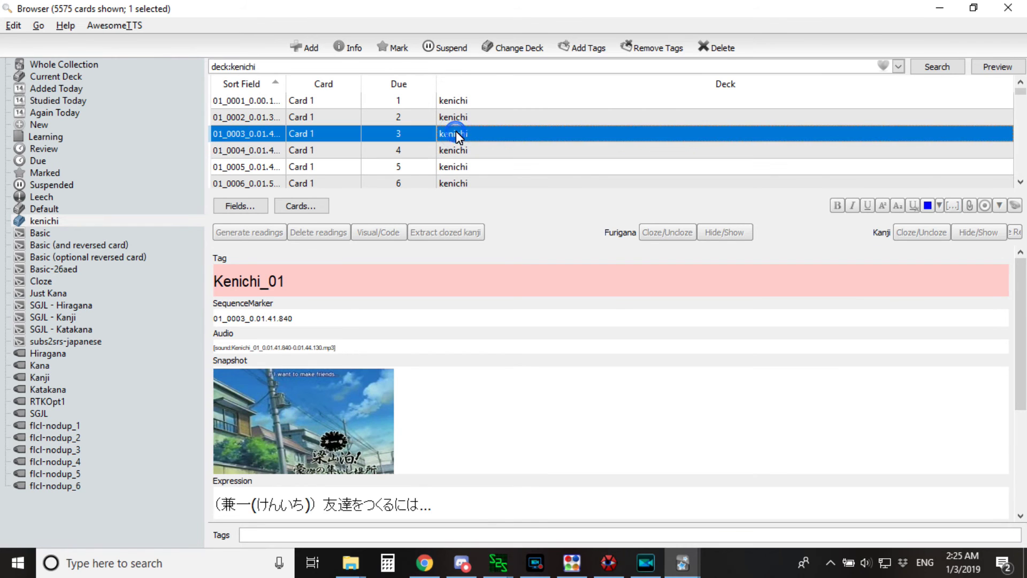
click(473, 104)
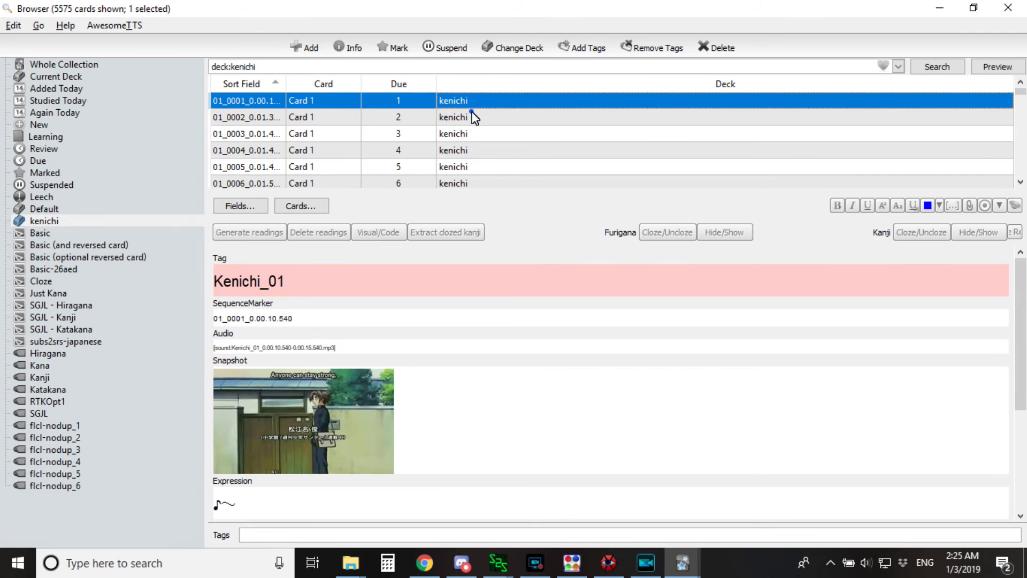
click(470, 113)
click(470, 132)
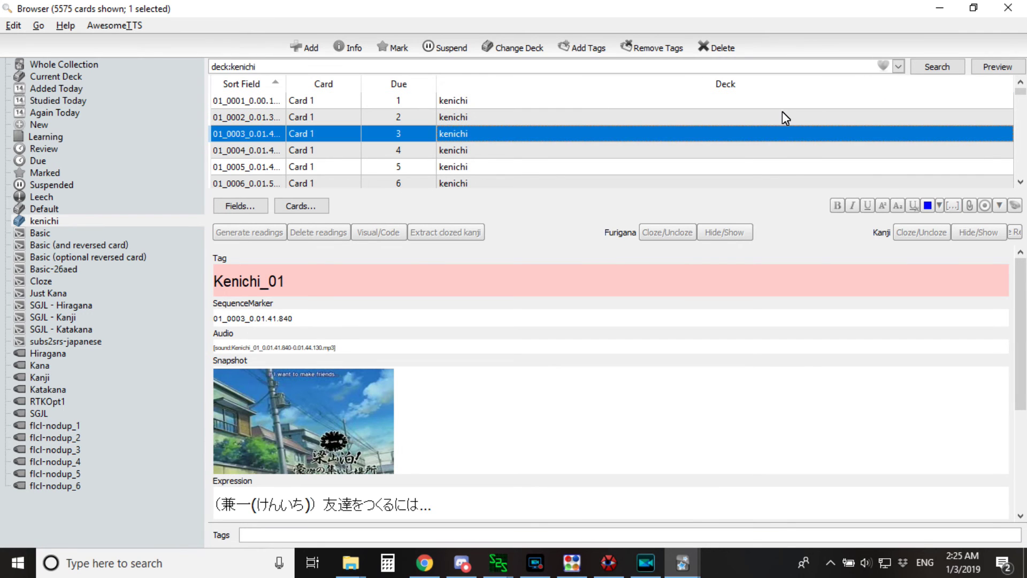
click(977, 69)
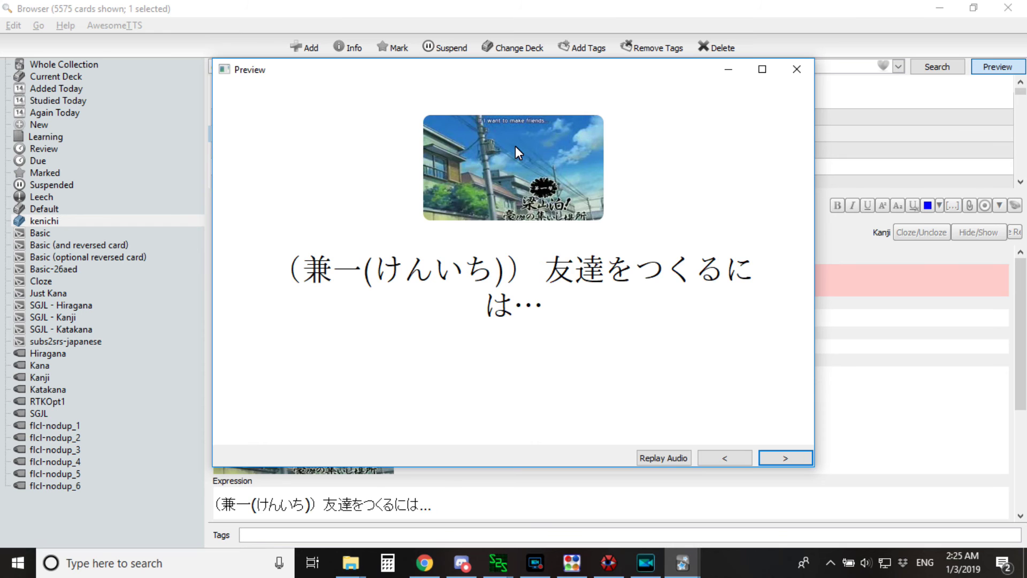
Step: Close the third card's preview, look through the fifth and seventh cards' fields, and preview the seventh card
click(796, 70)
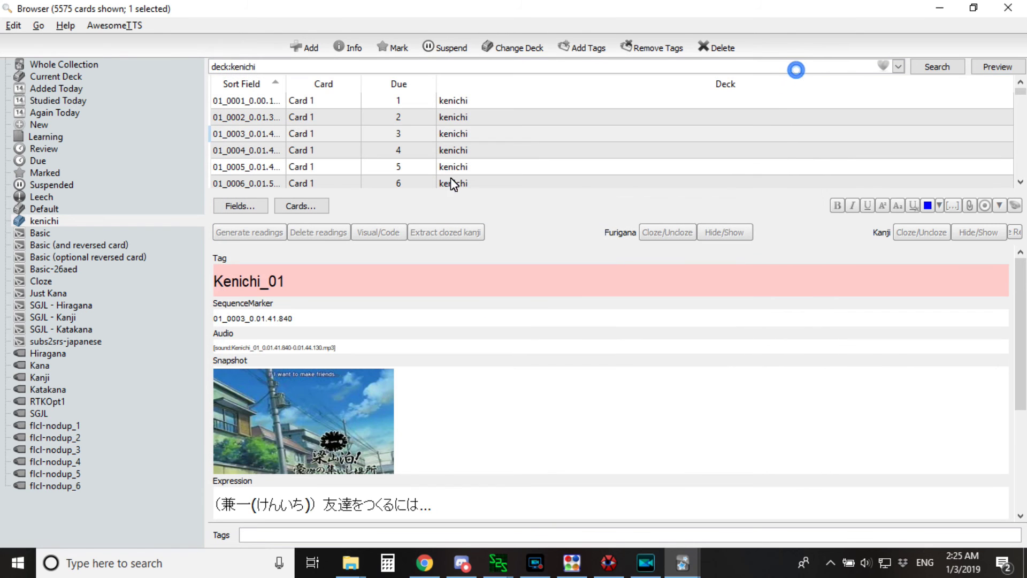
click(421, 166)
scroll(422, 165, down, 1)
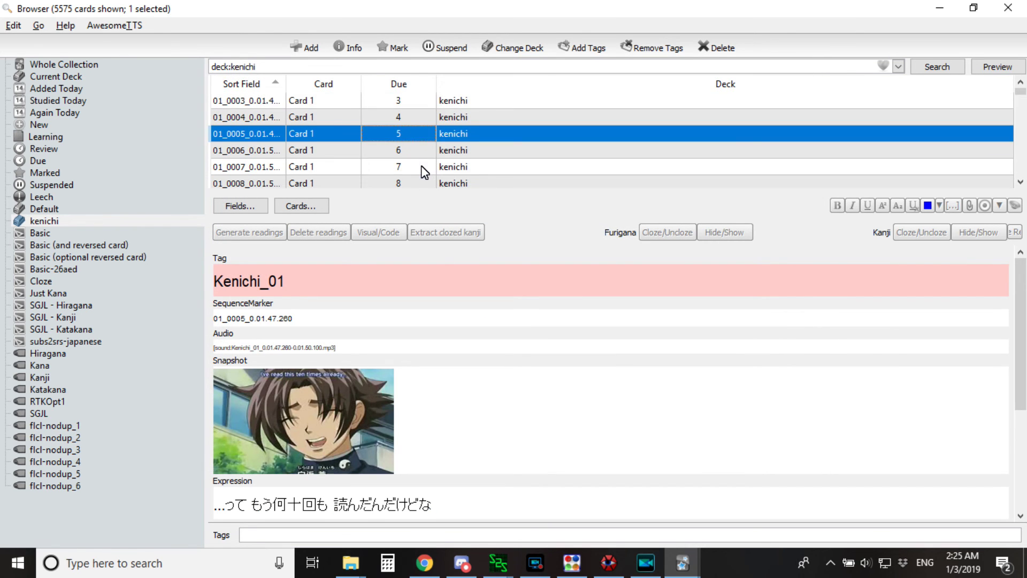
click(421, 160)
scroll(423, 163, down, 1)
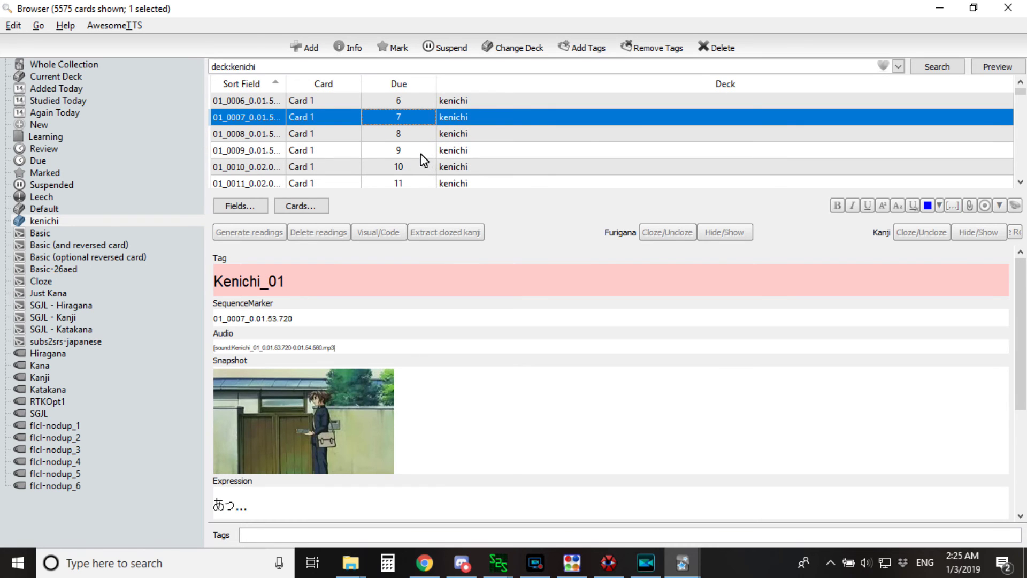
click(994, 67)
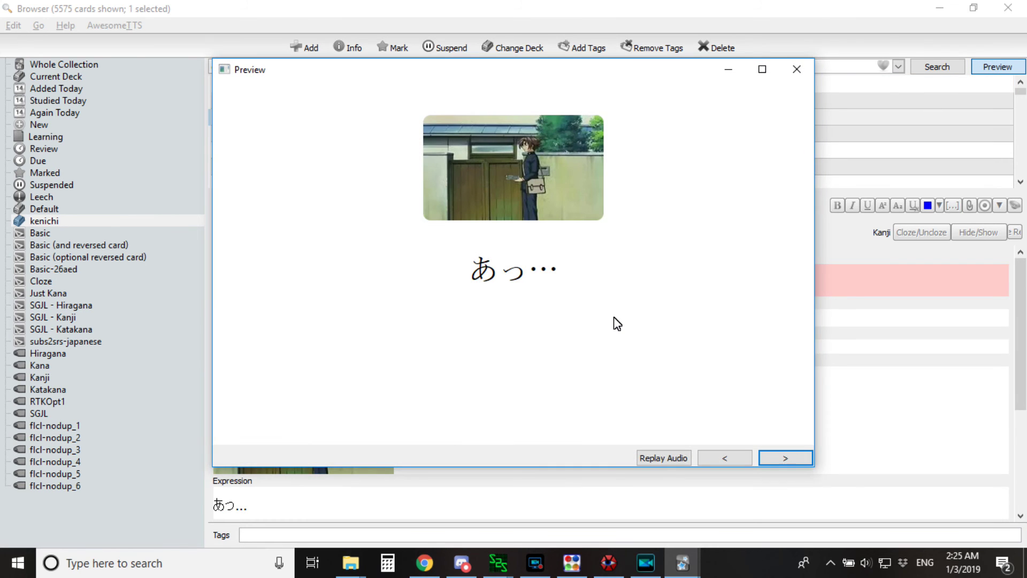
click(797, 68)
Step: Examine the fields of kenichi cards 10 through 15 and preview the 15th card
click(377, 161)
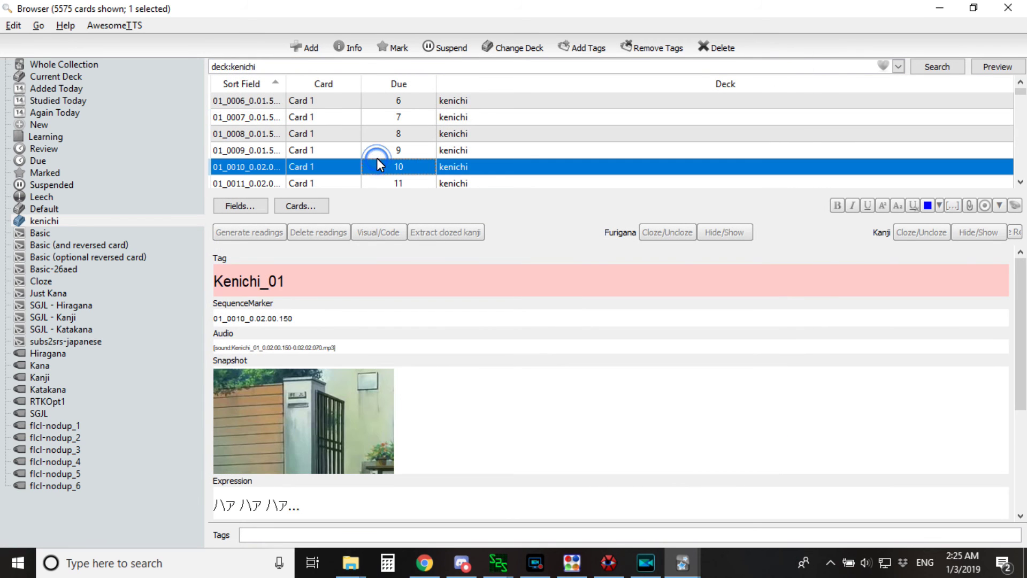
click(449, 184)
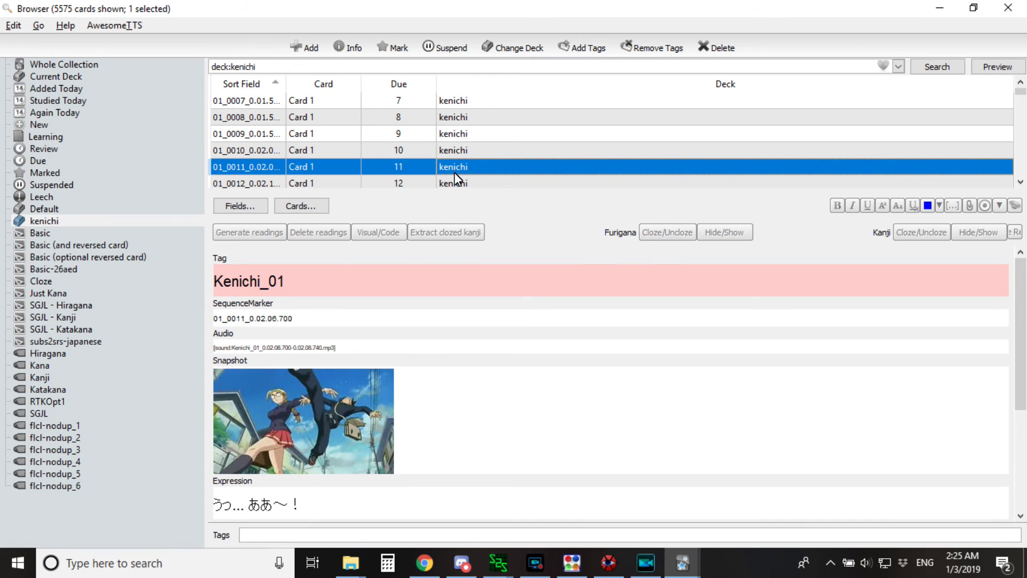
click(454, 183)
click(454, 183)
click(453, 184)
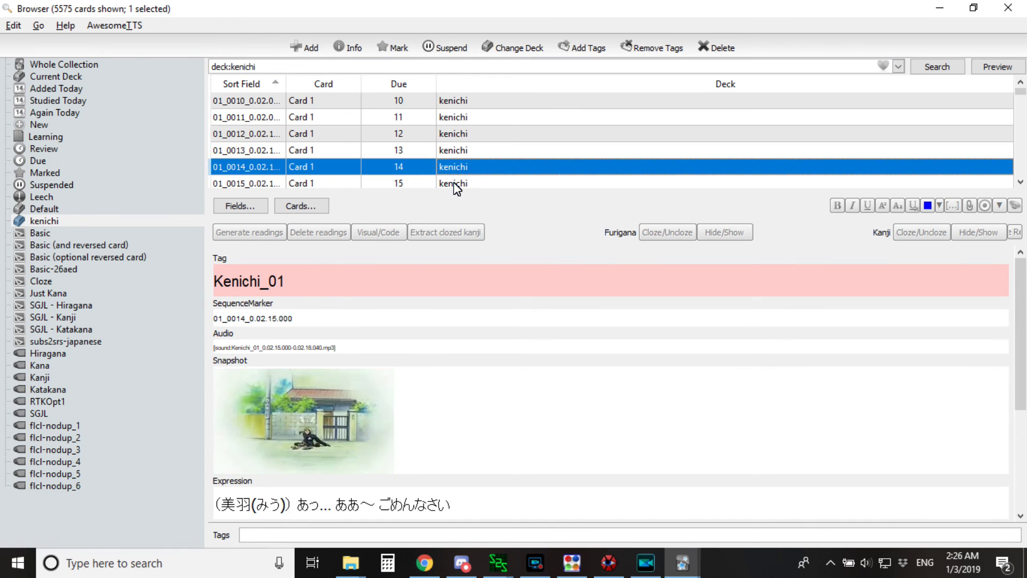
click(454, 183)
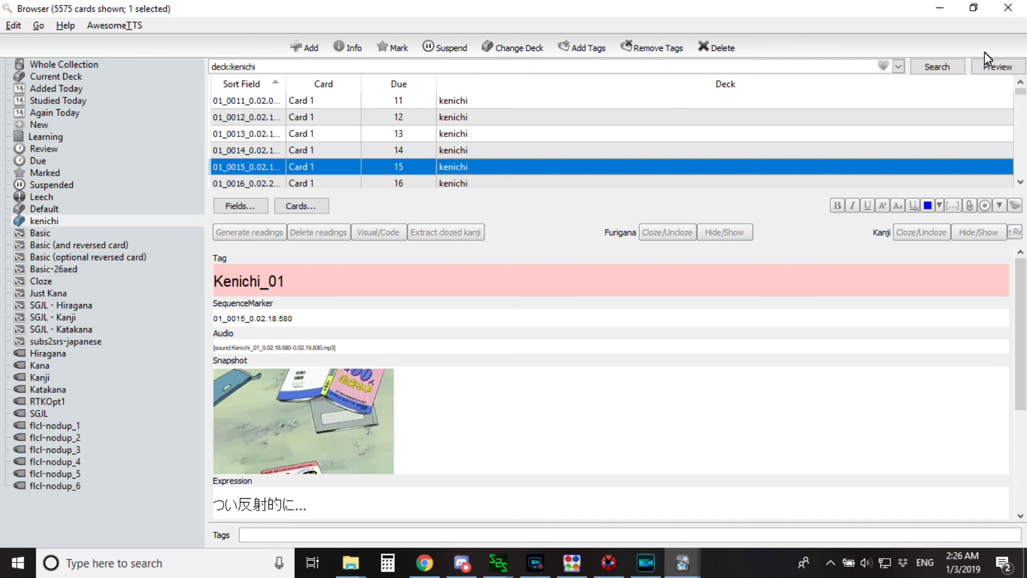
click(991, 68)
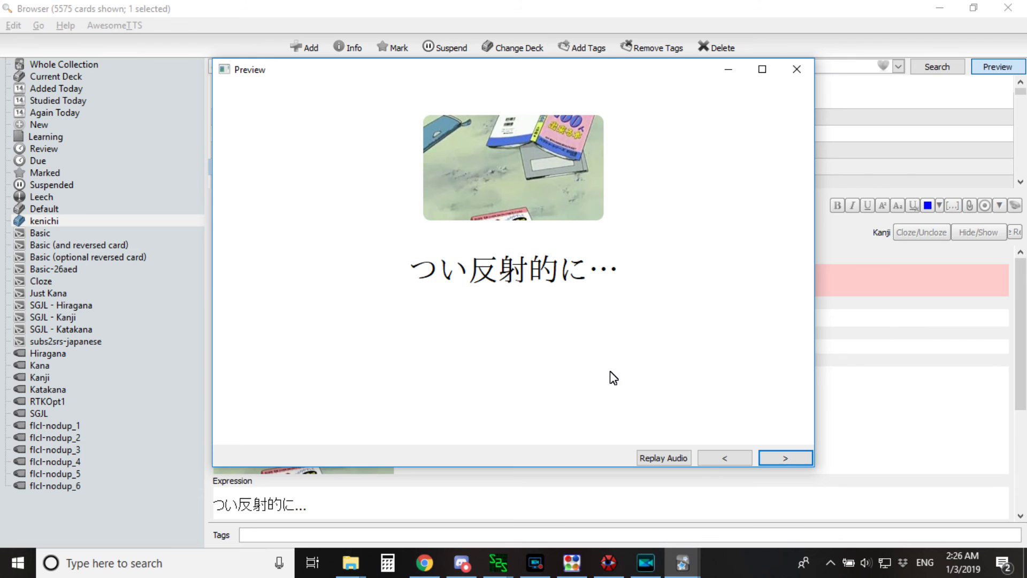
click(797, 69)
Step: Fill the 15th card's empty Reading field with the furigana reading generated from its Expression text
scroll(525, 377, down, 2)
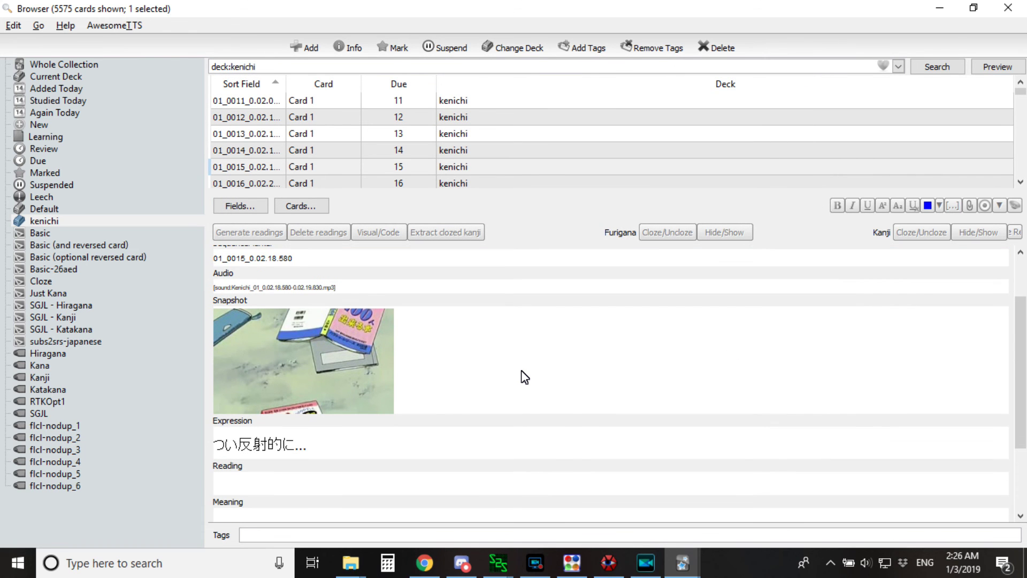
scroll(525, 377, down, 1)
drag(332, 429, 24, 436)
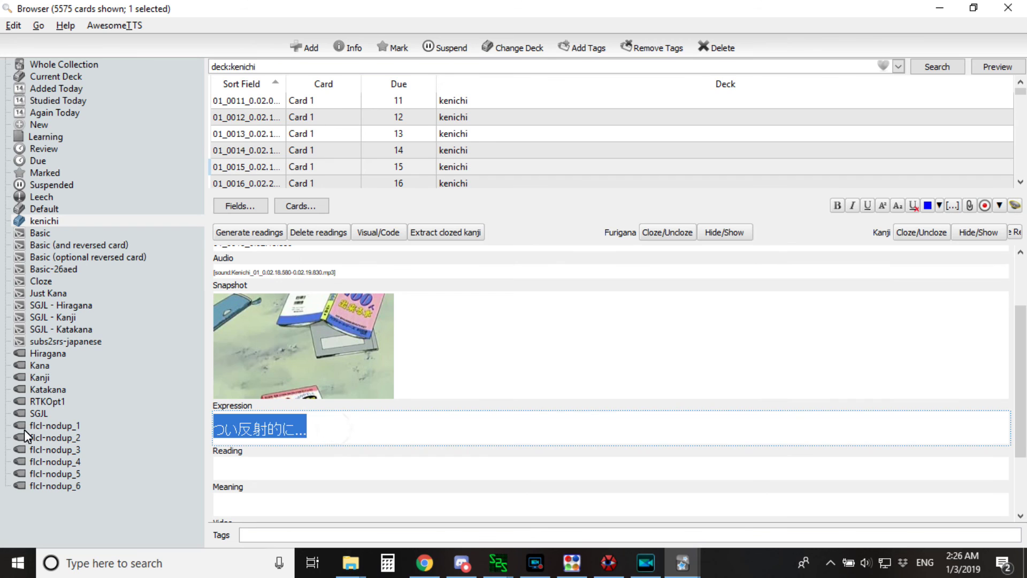
click(293, 460)
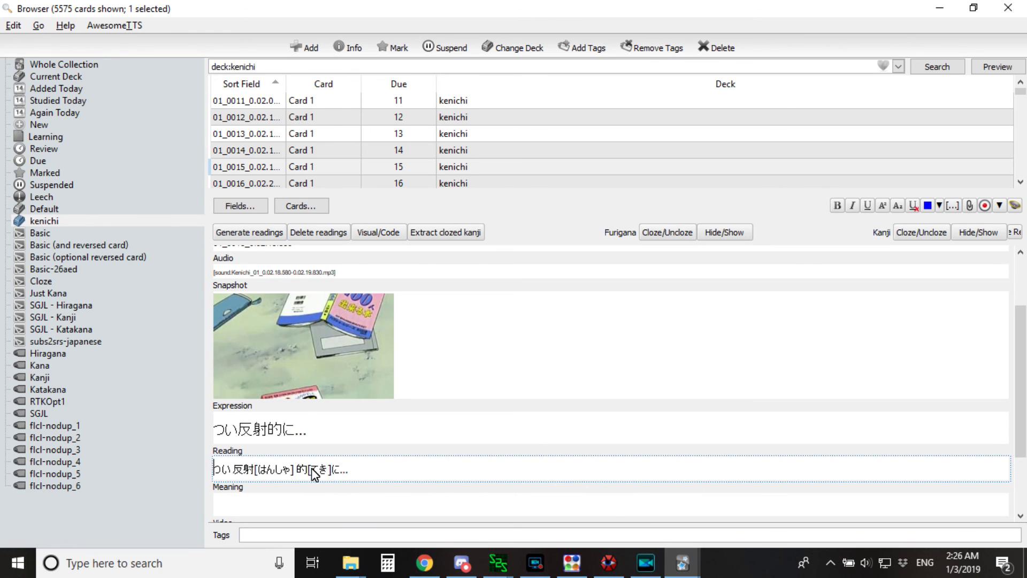
scroll(370, 464, down, 1)
click(350, 484)
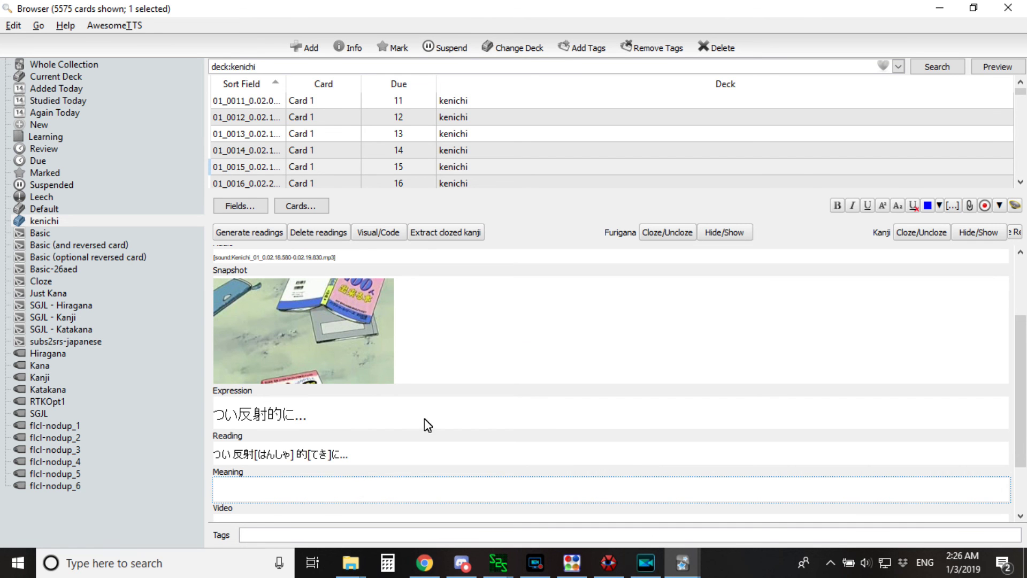
Step: Close the card browser and open the export settings for the kenichi deck
click(1009, 8)
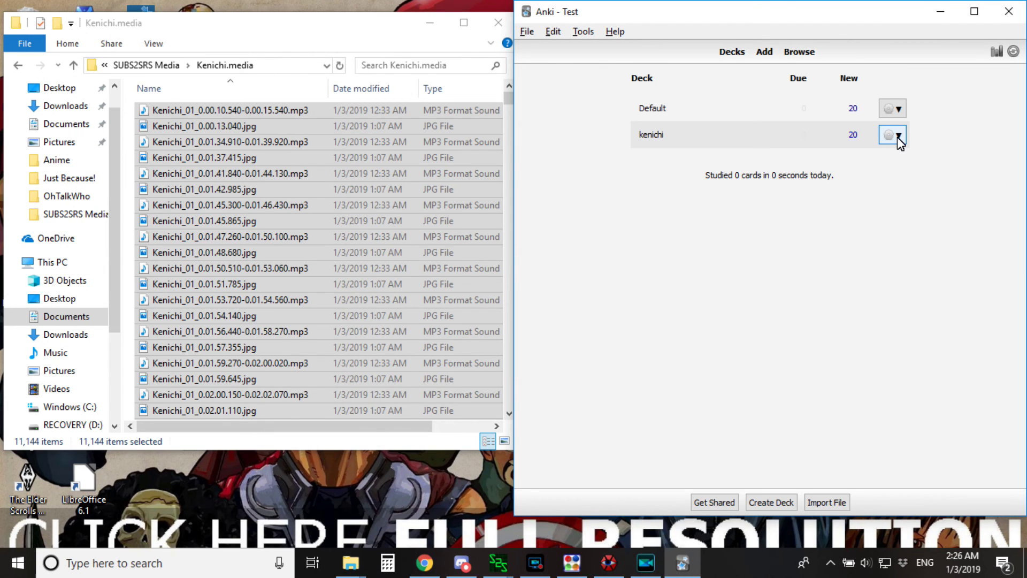
click(898, 137)
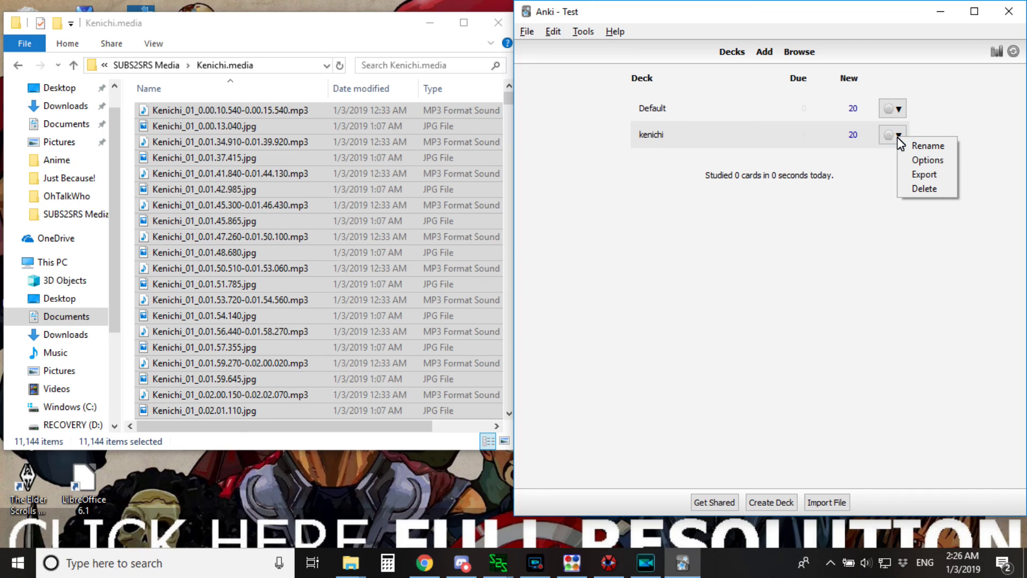
click(914, 175)
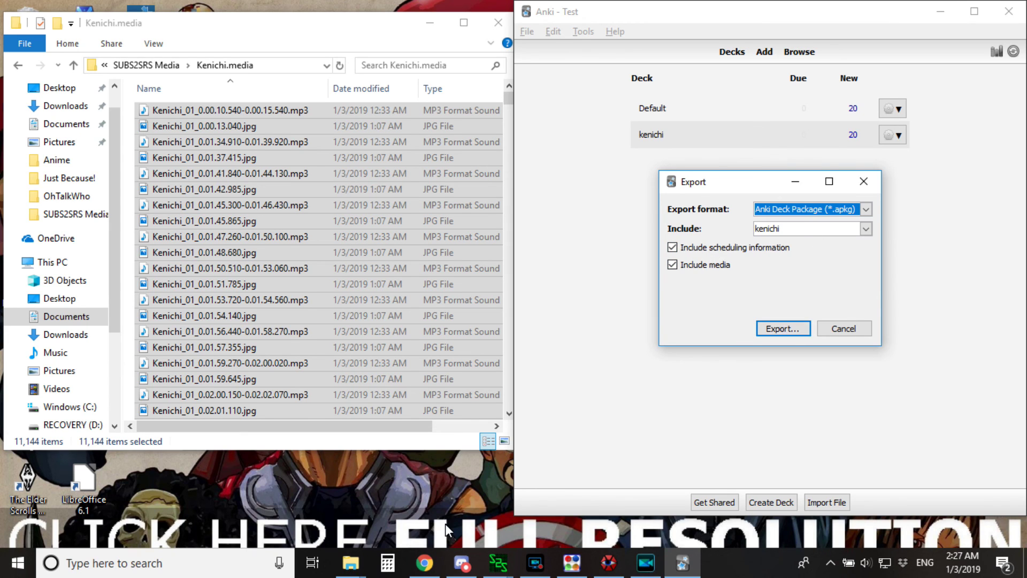
Step: Switch to Chrome, open the bookmarked Japanese Anki subs2srs decks blog, and follow its link to the shared deck folder
mouse_move(422, 568)
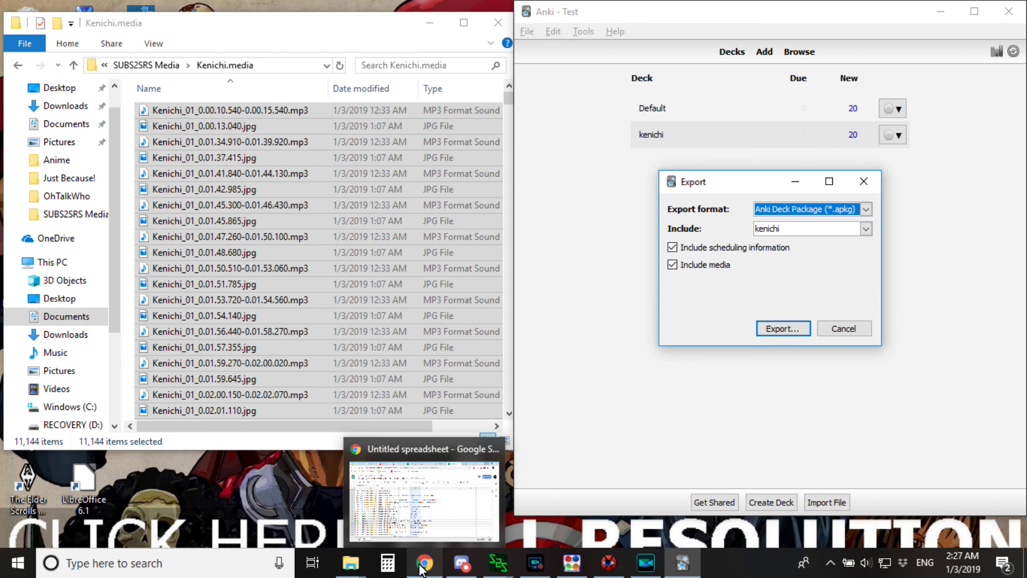
click(421, 568)
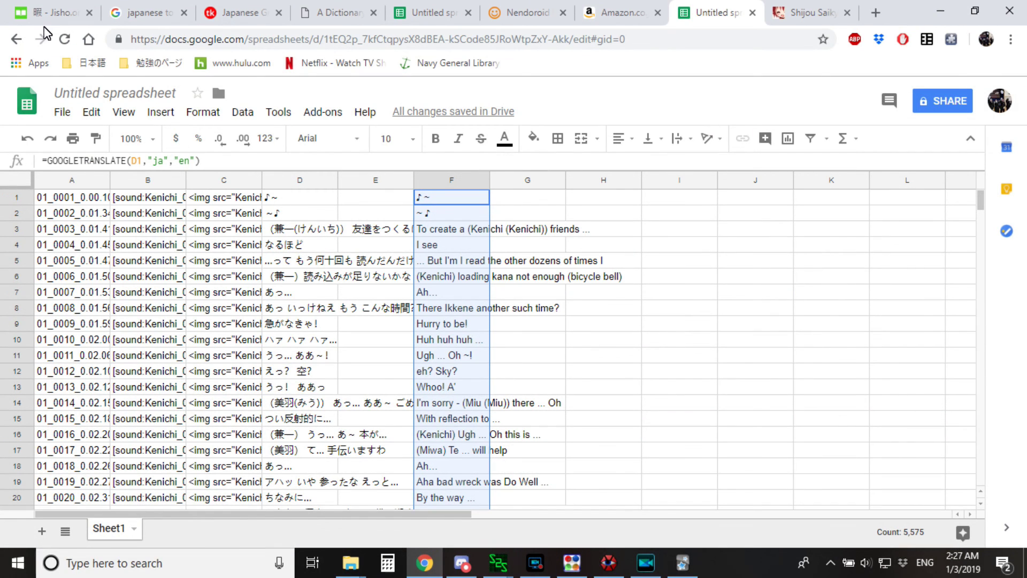
click(99, 63)
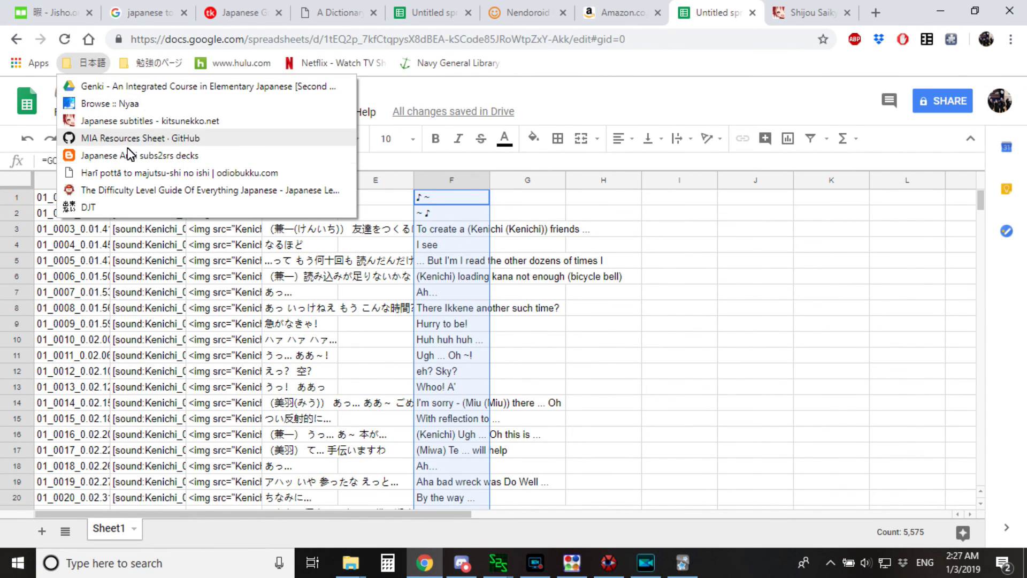
key(Escape)
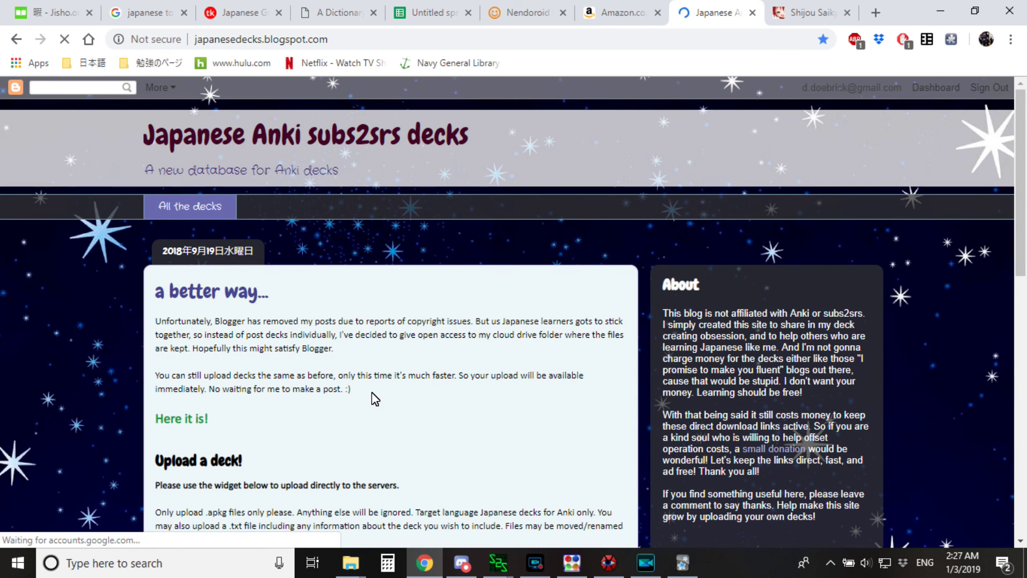
click(180, 418)
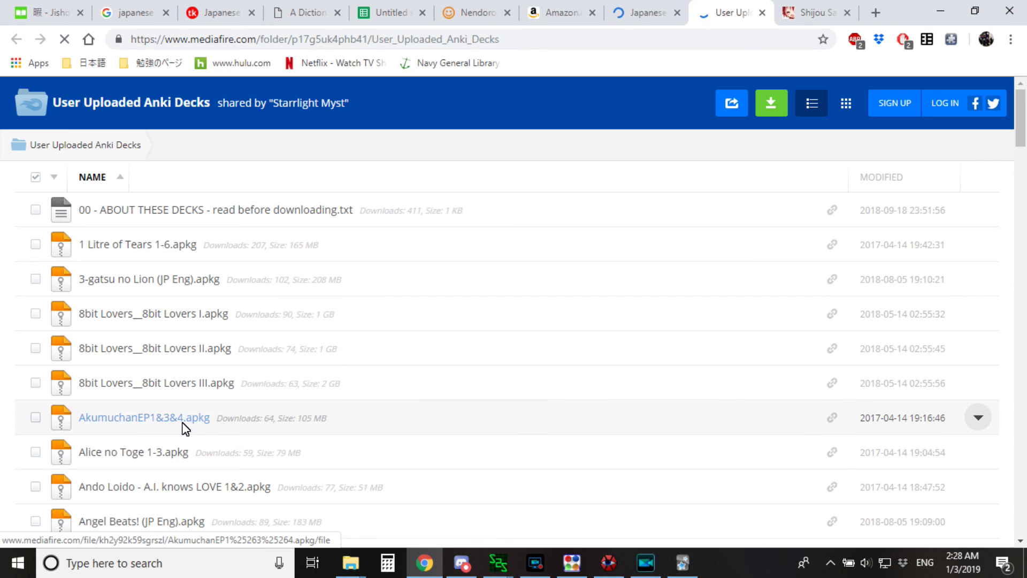
Step: Look through the .apkg decks in the User Uploaded Anki Decks folder on MediaFire, and minimize Chrome to return to Anki's export settings
scroll(184, 428, down, 10)
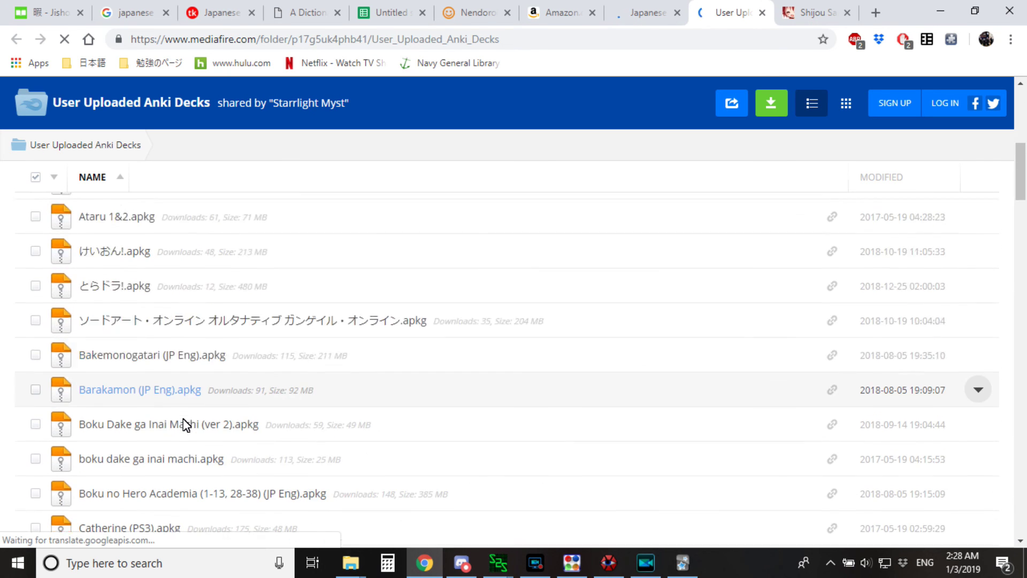
scroll(185, 425, down, 15)
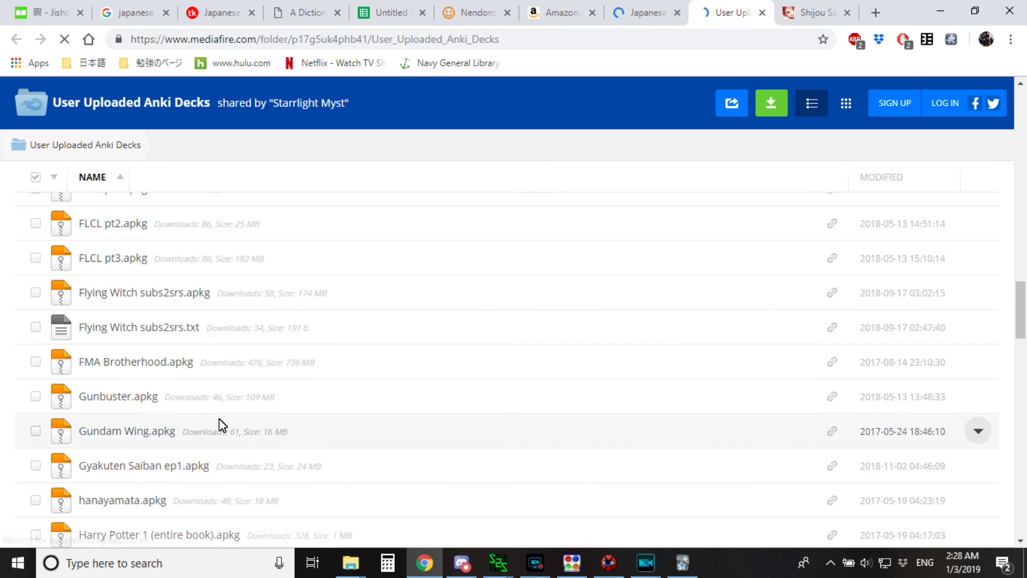
scroll(220, 423, down, 1)
scroll(217, 413, up, 1)
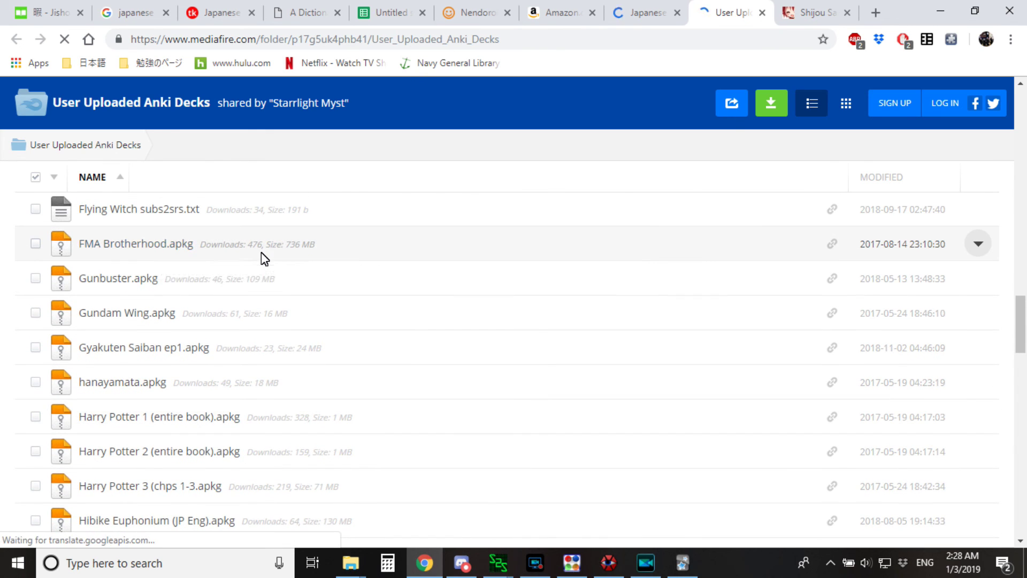
scroll(385, 321, down, 1)
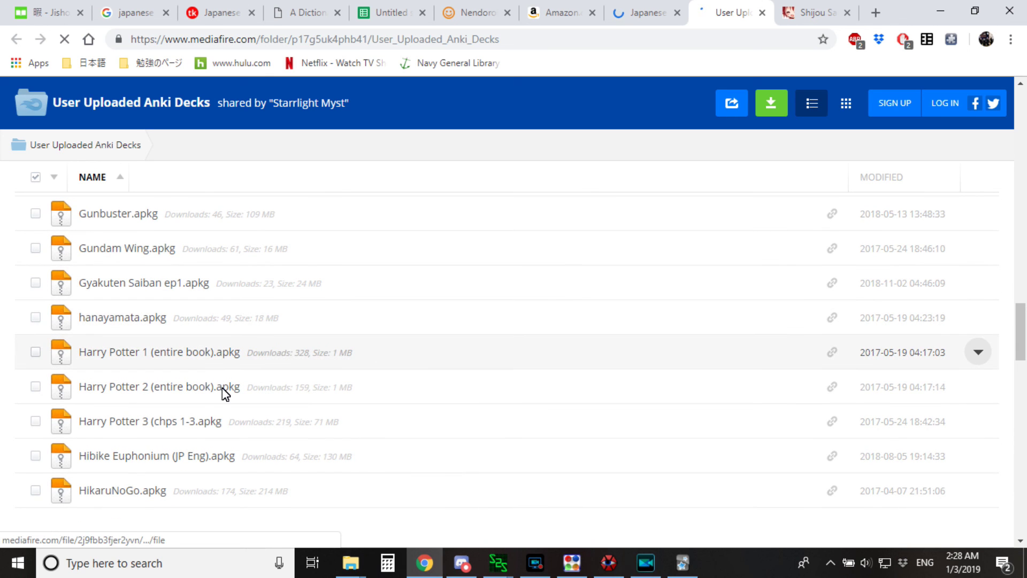
scroll(221, 402, down, 3)
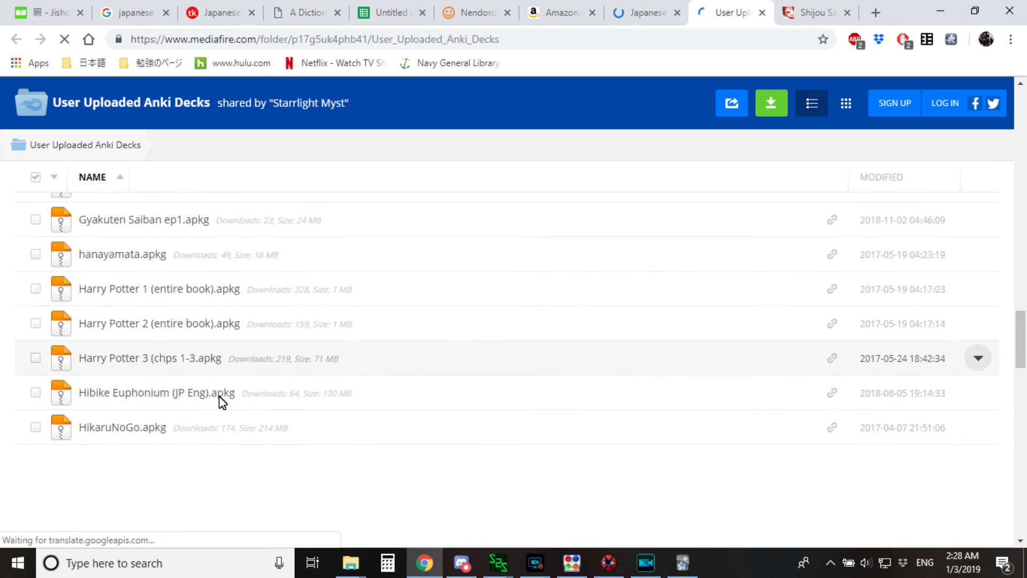
scroll(223, 402, down, 3)
scroll(222, 403, up, 1)
scroll(219, 401, down, 1)
scroll(325, 401, down, 1)
scroll(325, 401, down, 2)
scroll(325, 400, down, 2)
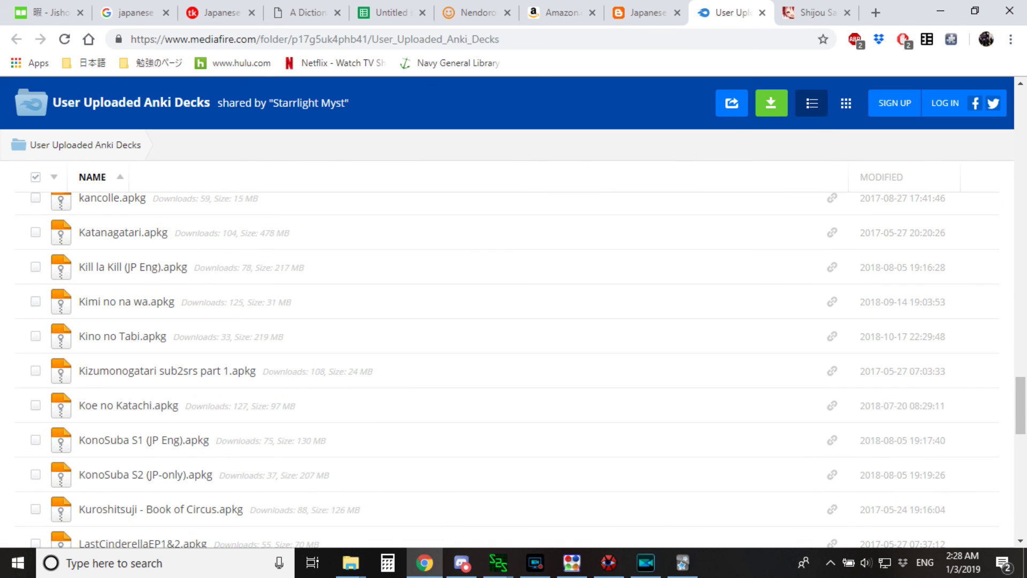
click(939, 11)
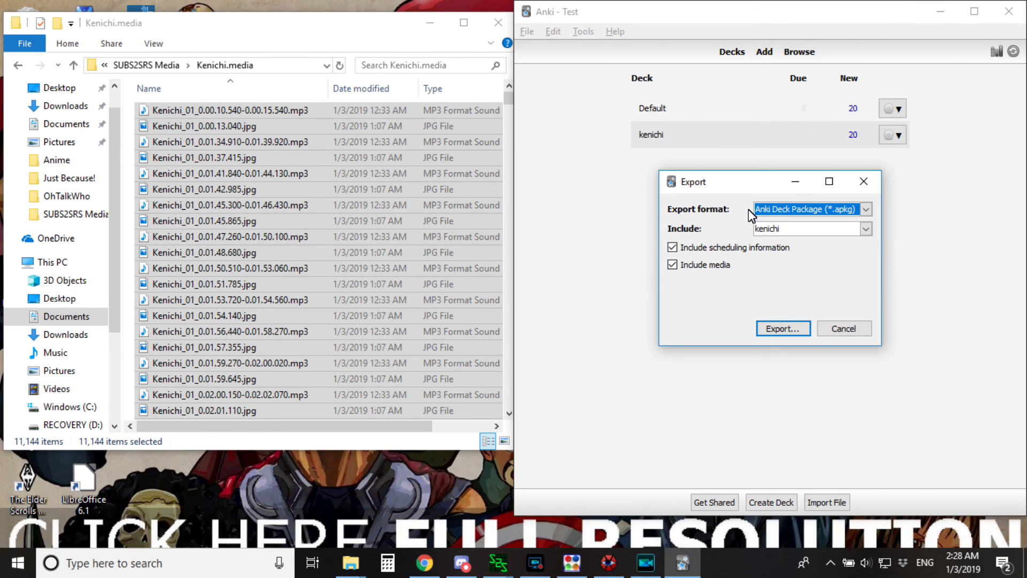